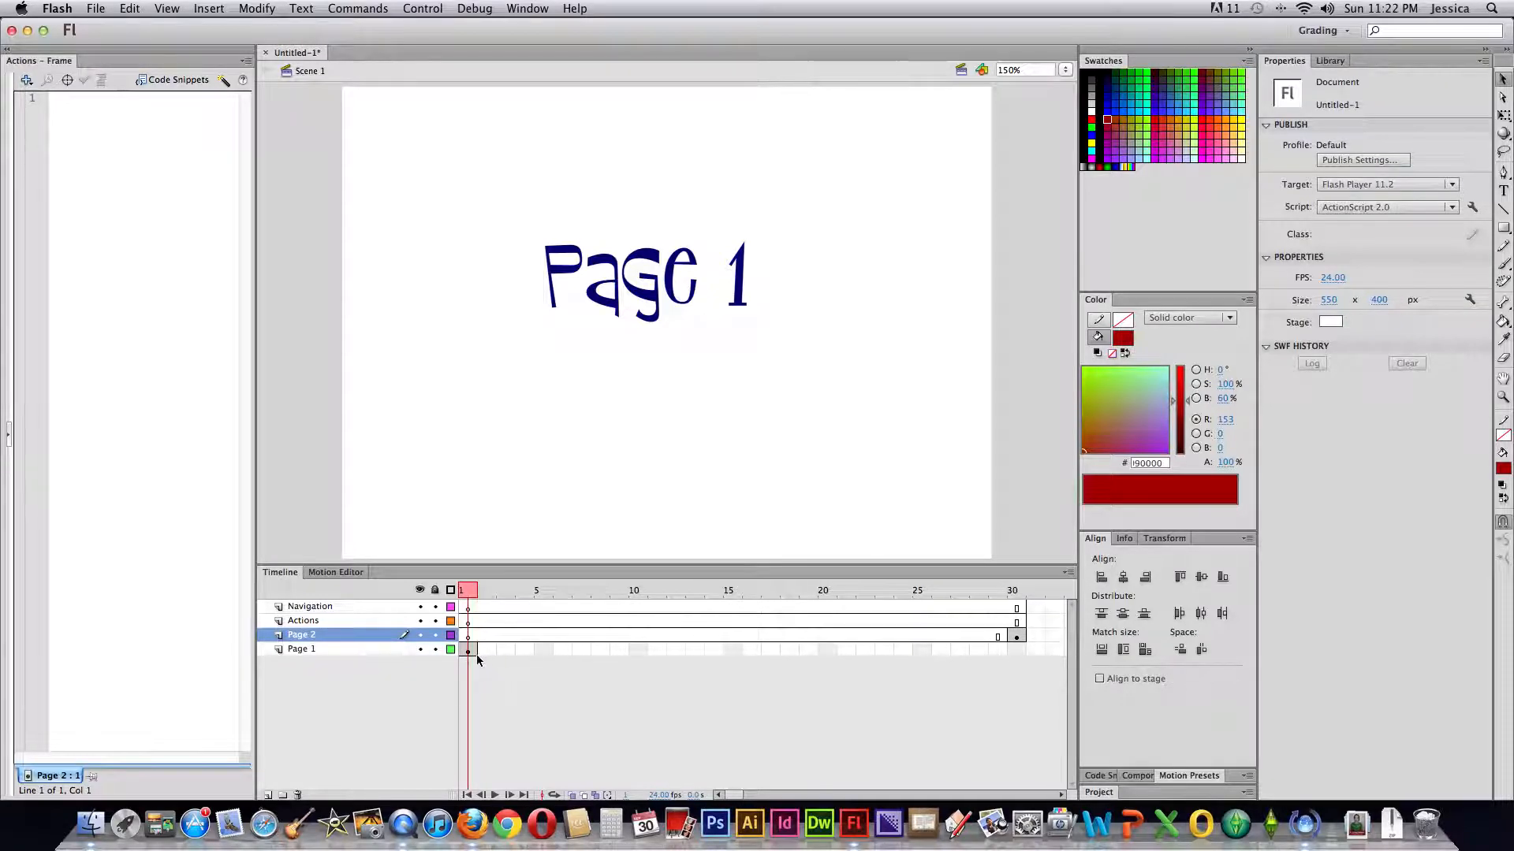
Step: Play the timeline, then test the movie and close the preview
{"action": "key", "text": "Return"}
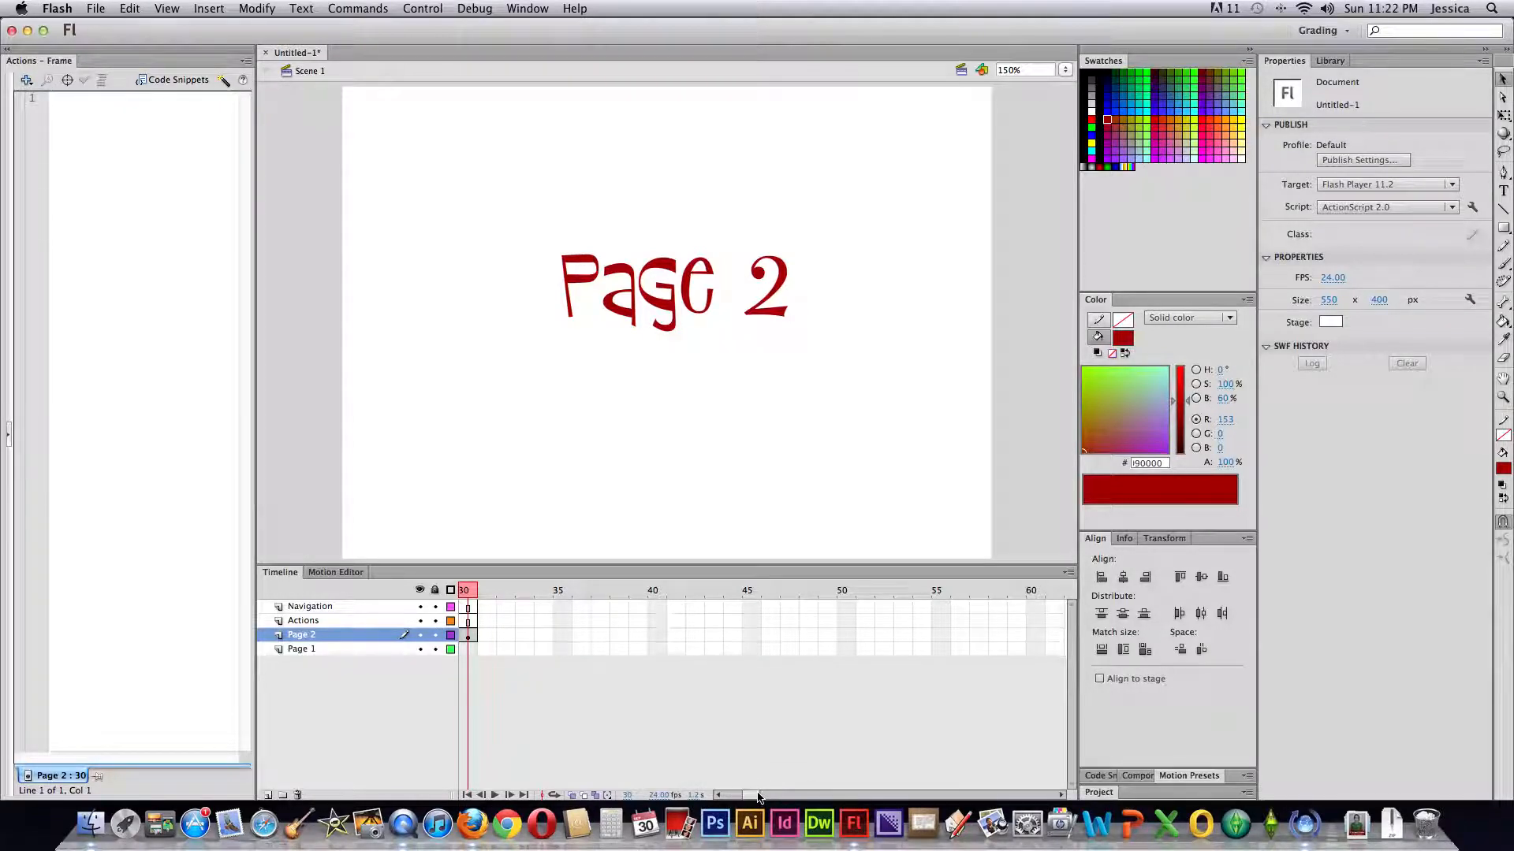
{"action": "left_click_drag", "start_coordinate": [752, 796], "coordinate": [734, 795]}
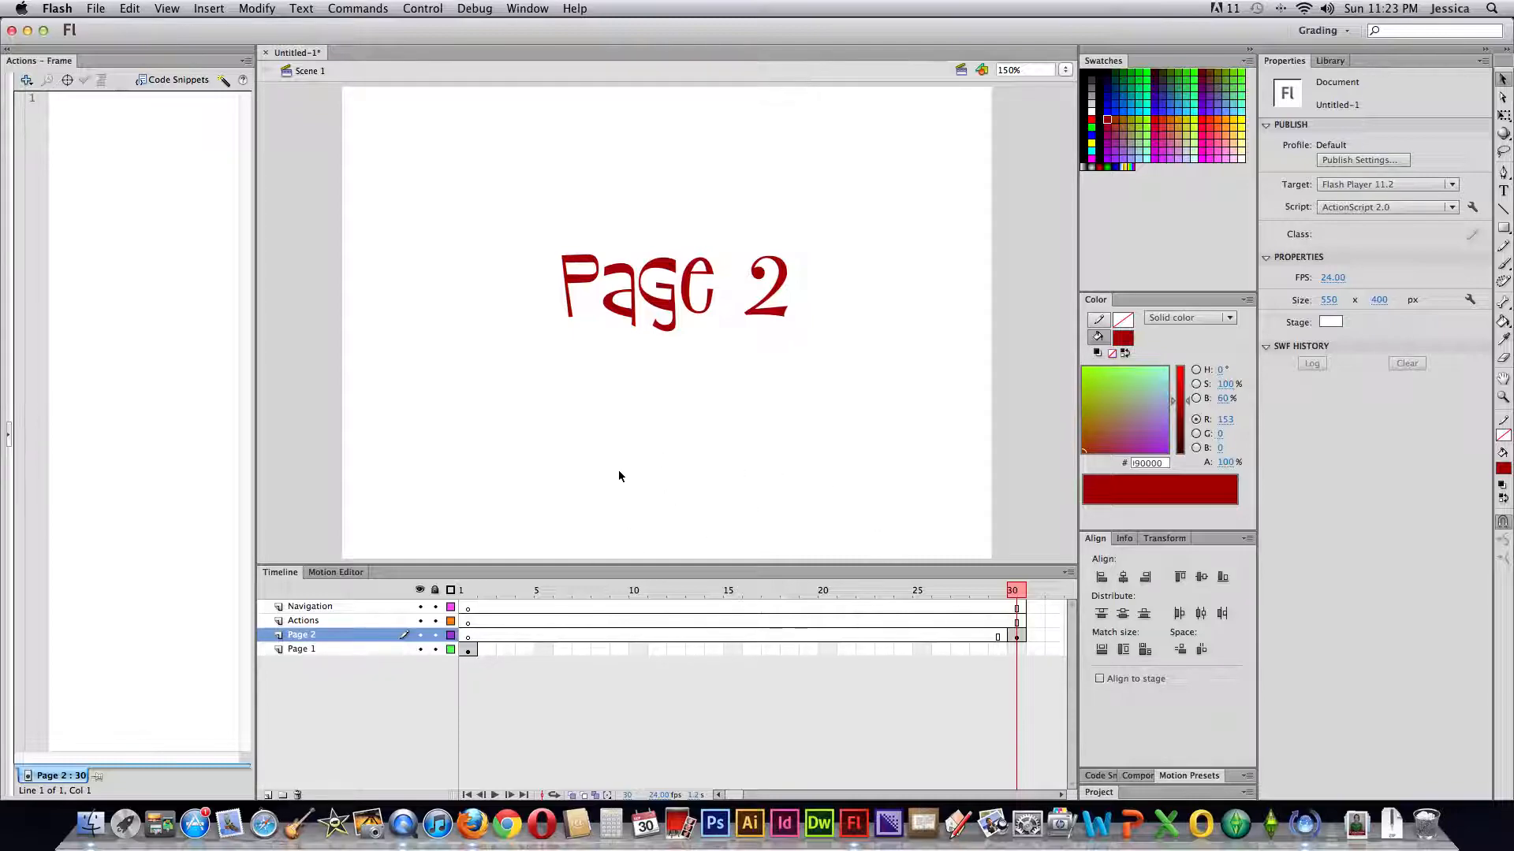
{"action": "key", "text": "super+Return"}
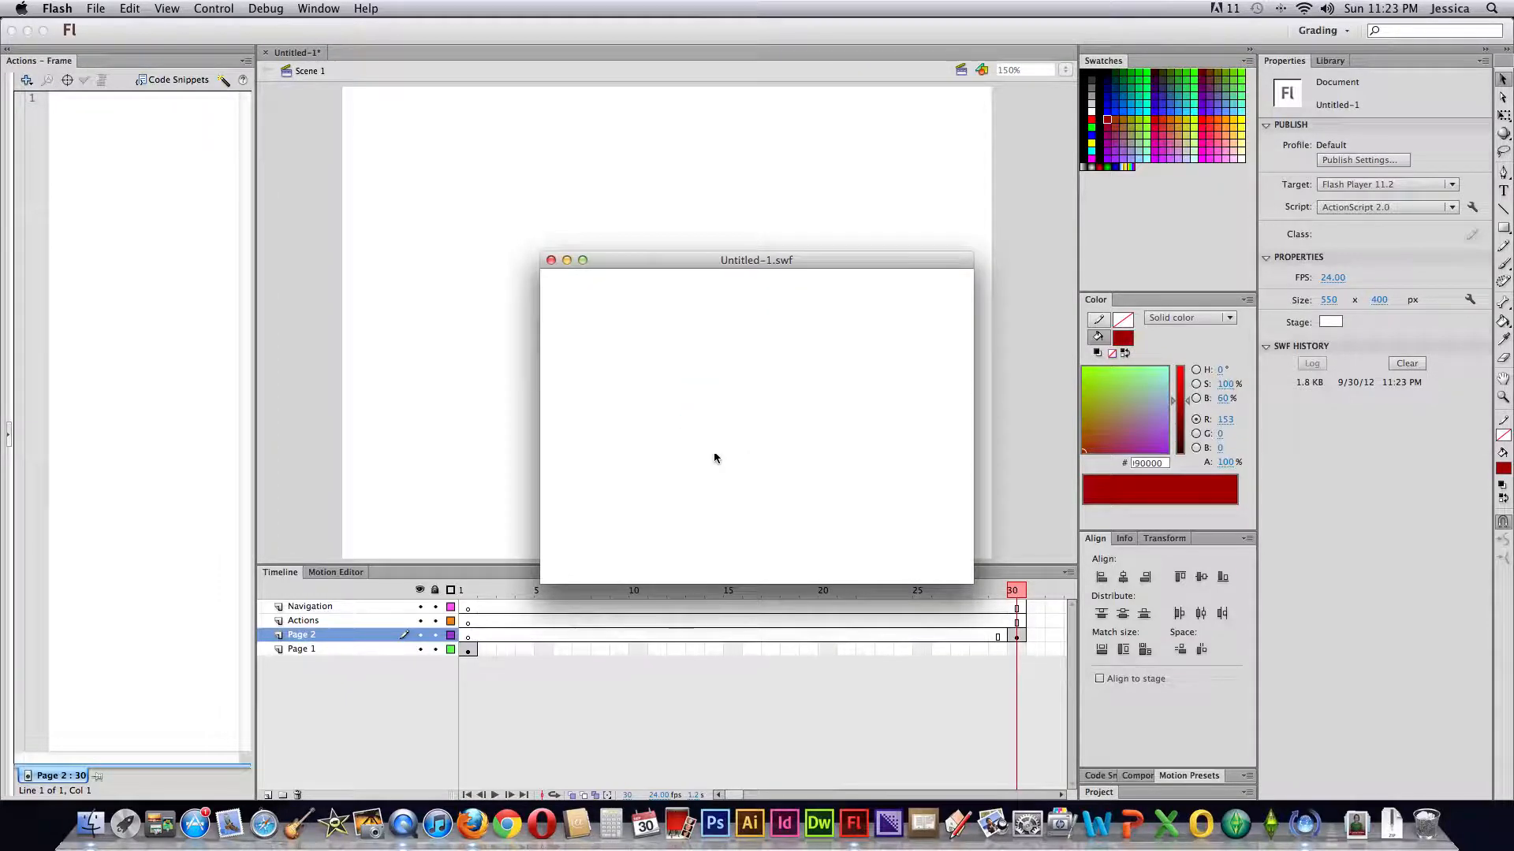
{"action": "left_click", "coordinate": [550, 260]}
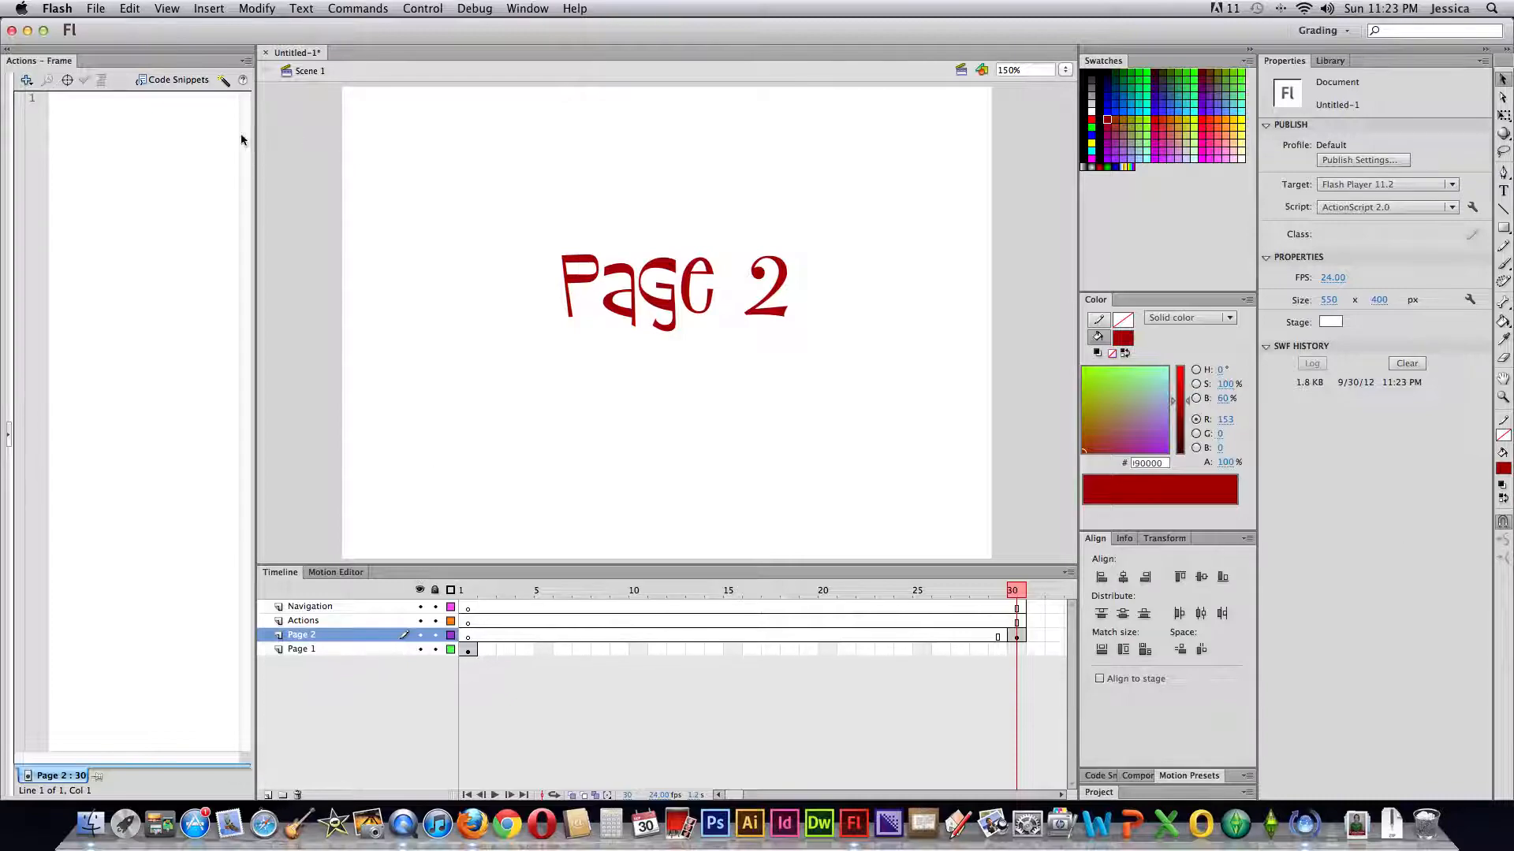
{"action": "left_click", "coordinate": [520, 10]}
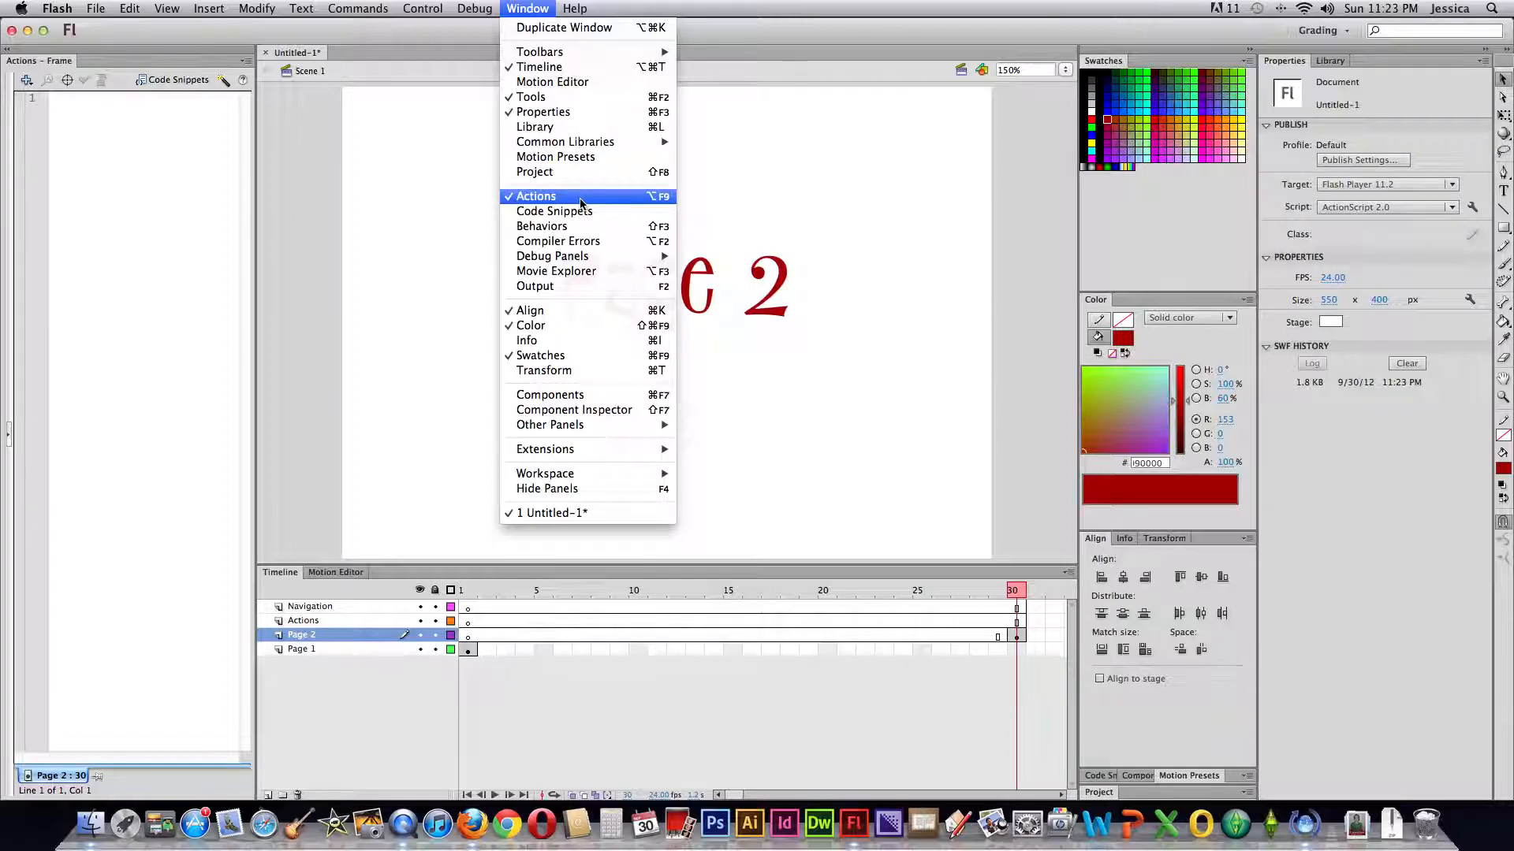
{"action": "left_click", "coordinate": [525, 11]}
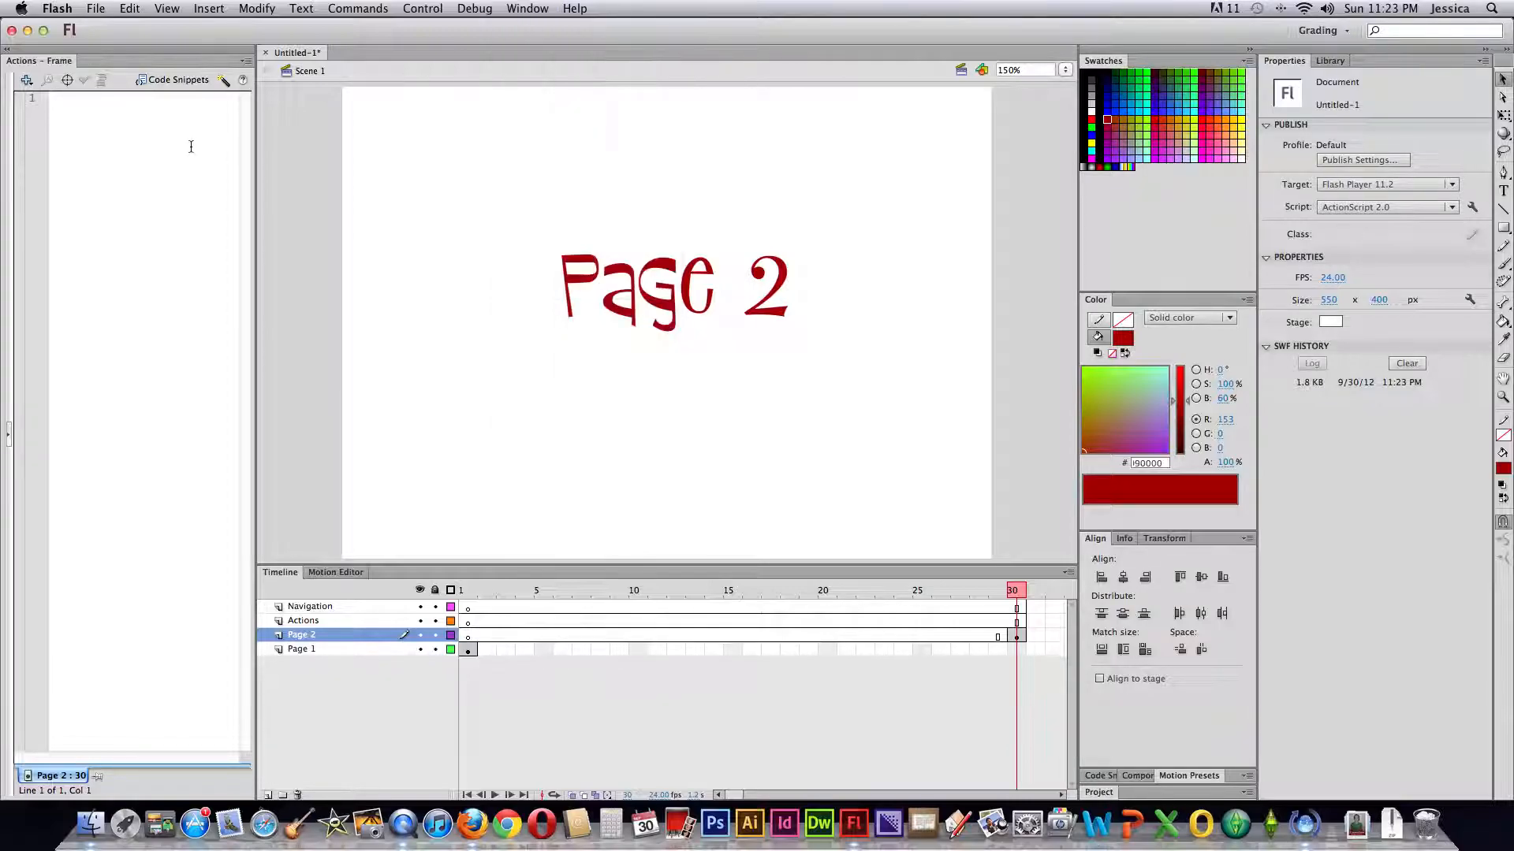
{"action": "left_click", "coordinate": [8, 435]}
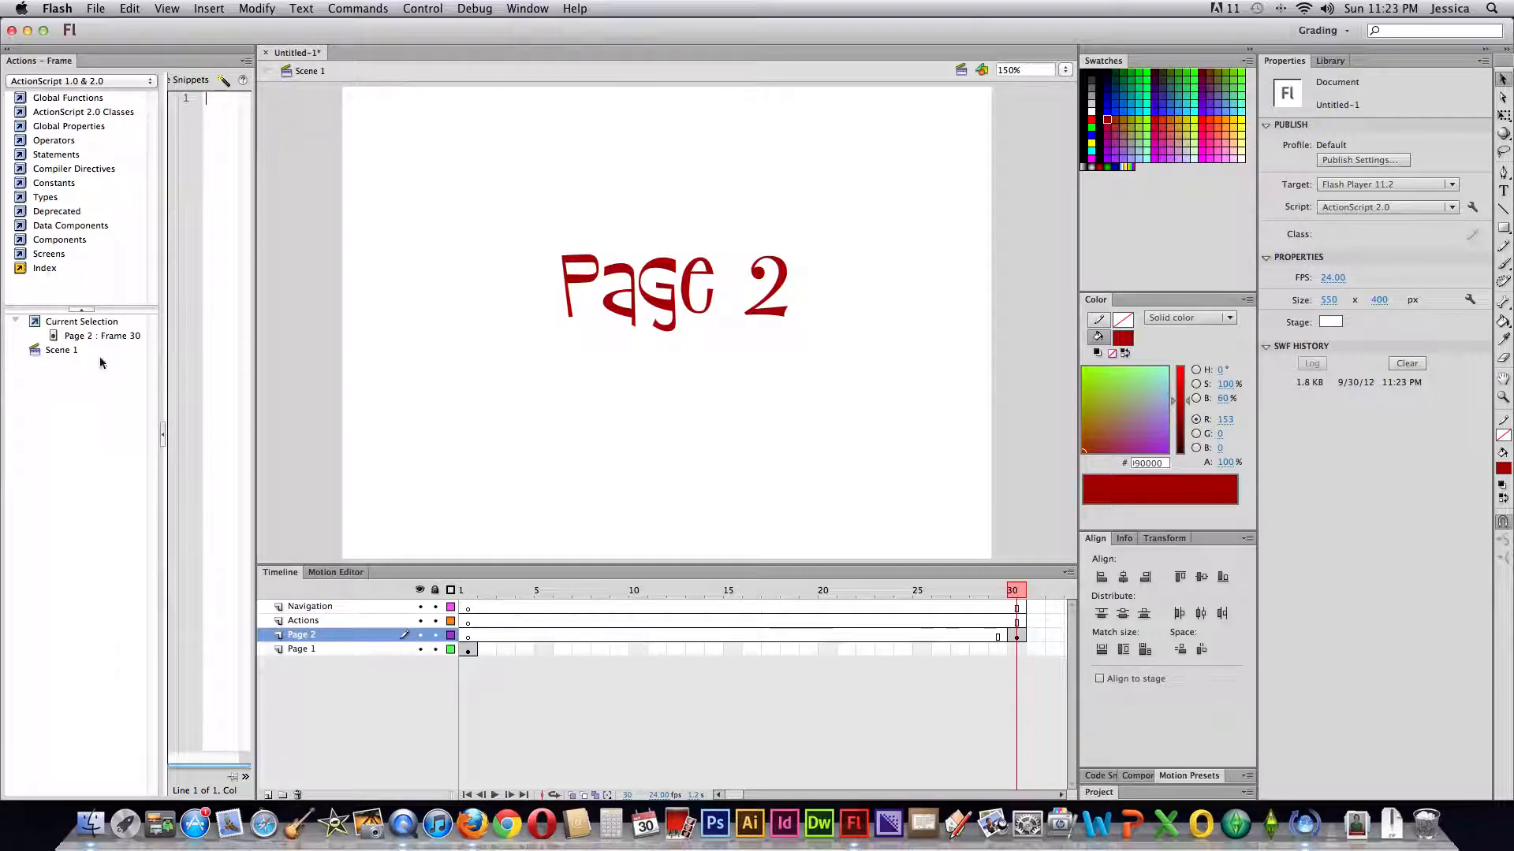
{"action": "left_click", "coordinate": [162, 436]}
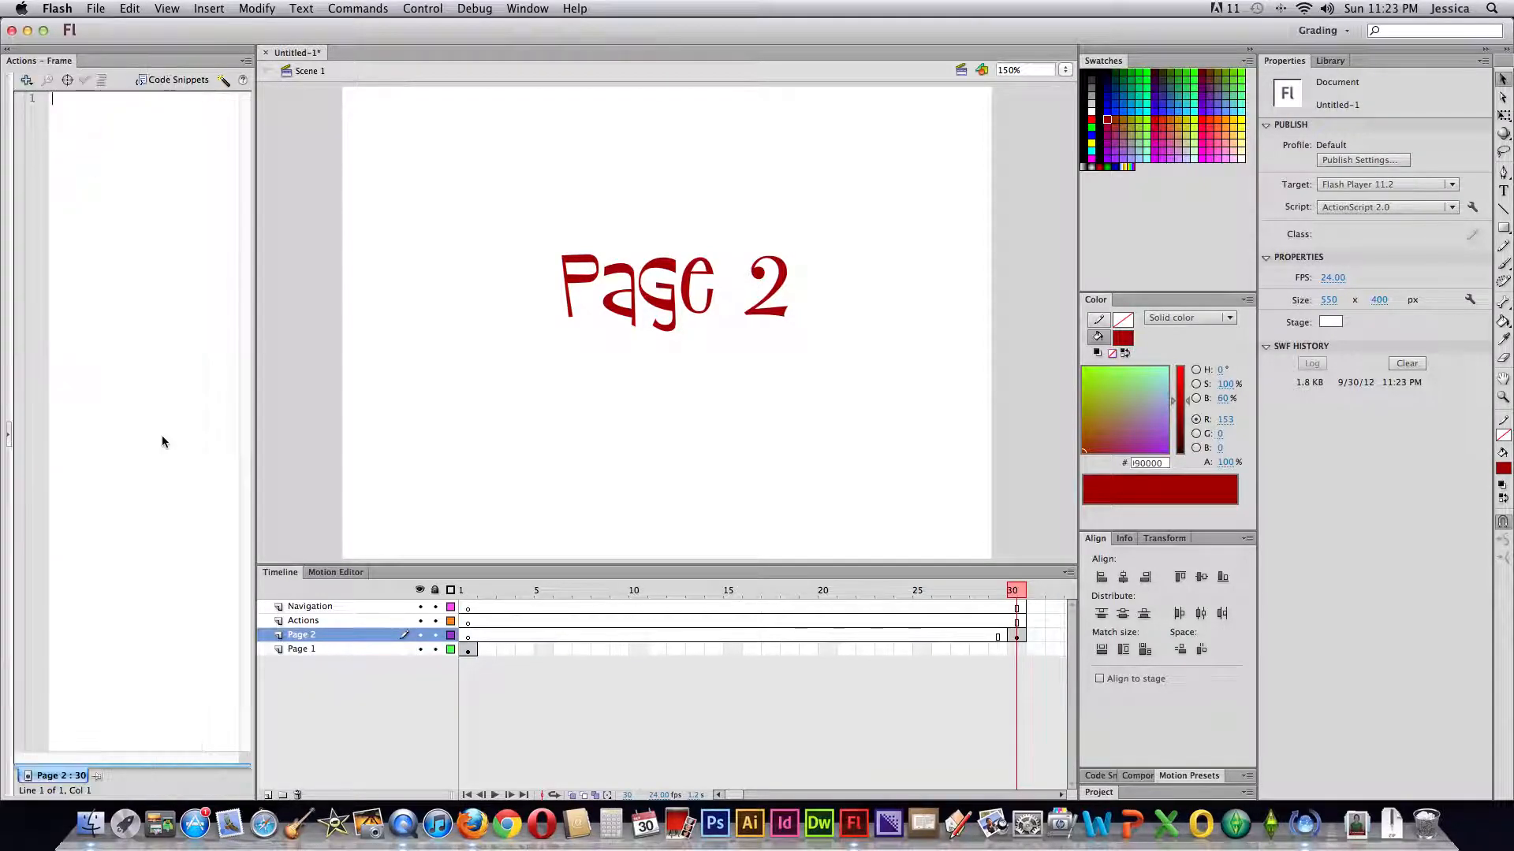
Step: Turn on Script Assist for the actions and move the Actions layer above the Navigation layer
{"action": "left_click", "coordinate": [225, 82]}
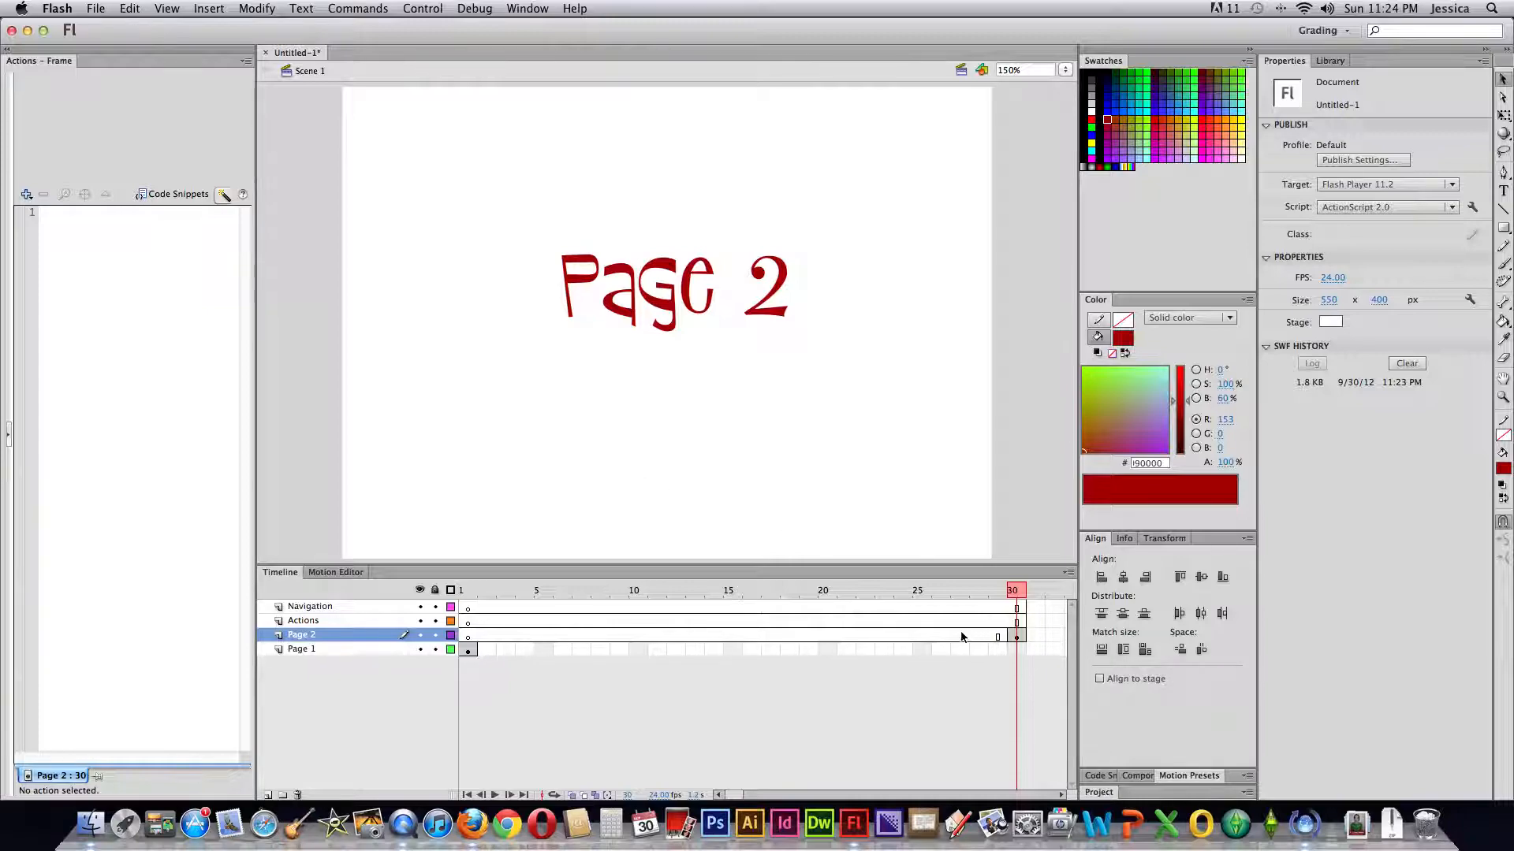
{"action": "left_click_drag", "start_coordinate": [351, 623], "coordinate": [324, 606]}
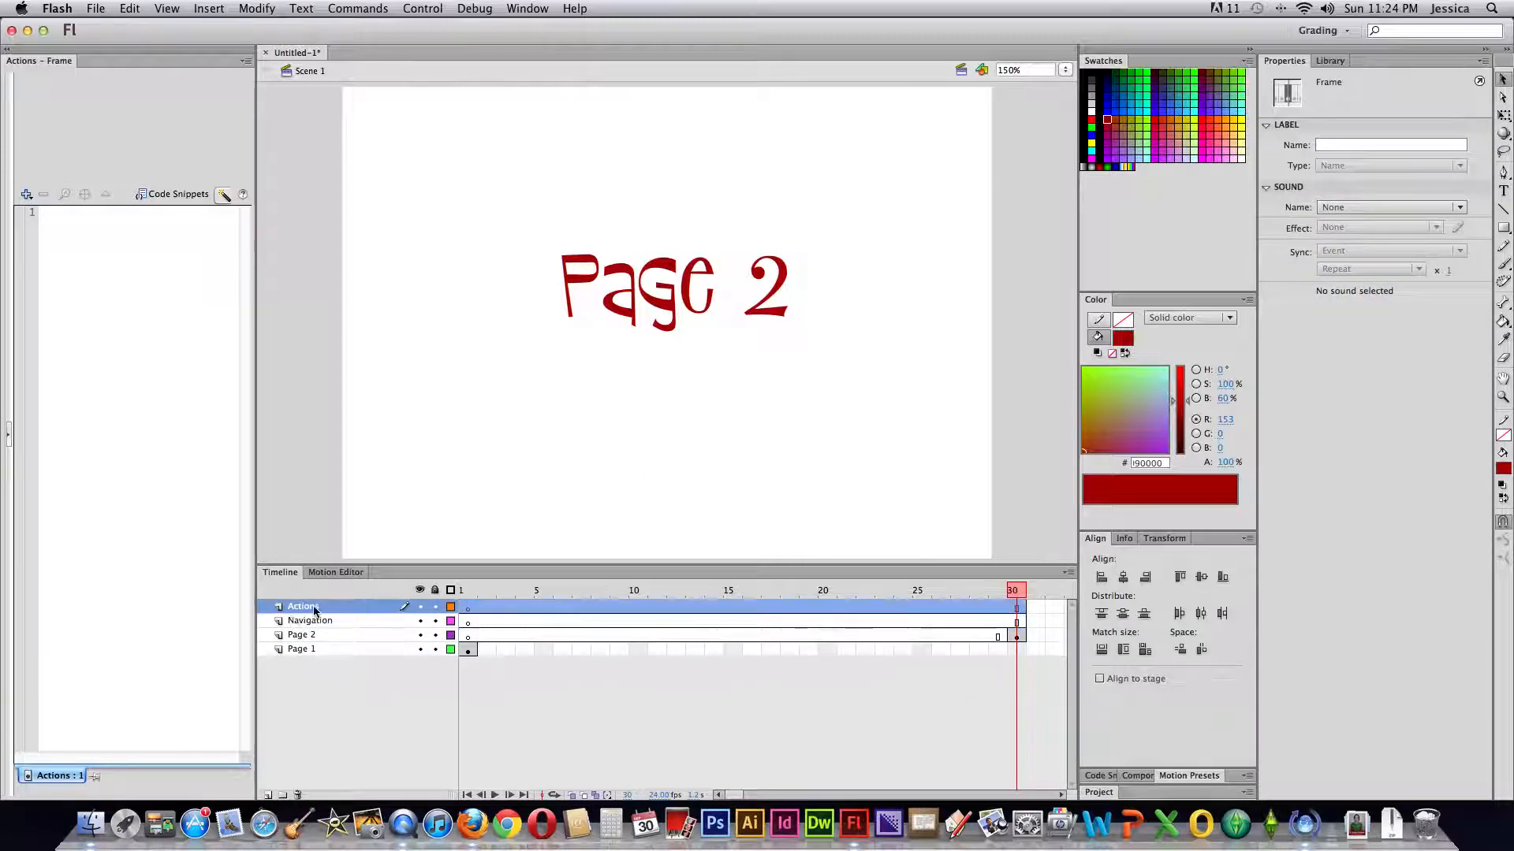
Step: Add a stop action from the Timeline Control functions to frame 1 of the Actions layer
{"action": "scroll", "coordinate": [324, 605], "scroll_direction": "right", "scroll_amount": 3}
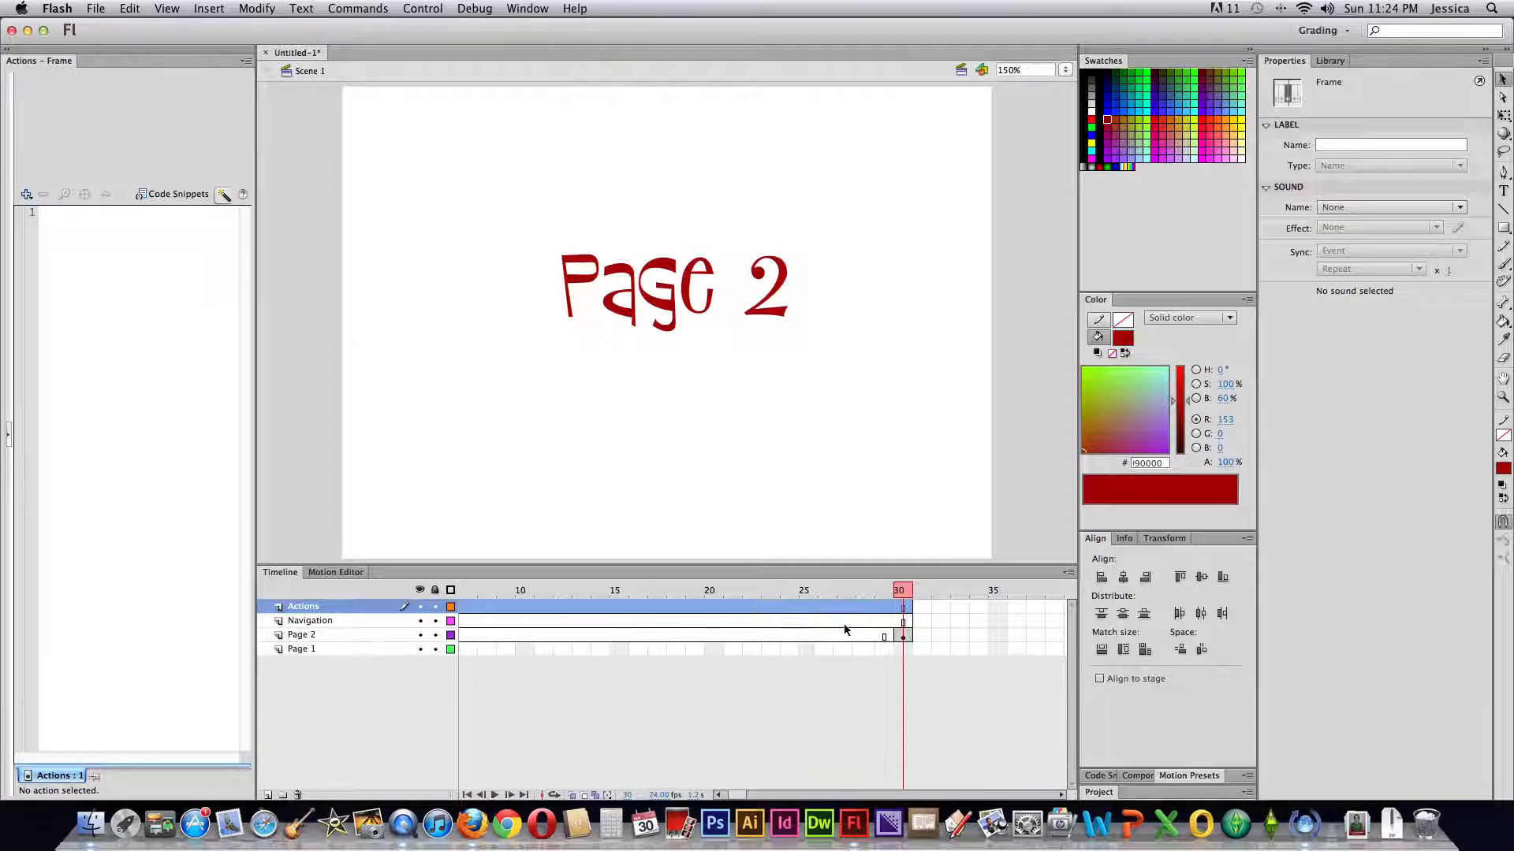
{"action": "scroll", "coordinate": [848, 623], "scroll_direction": "left", "scroll_amount": 3}
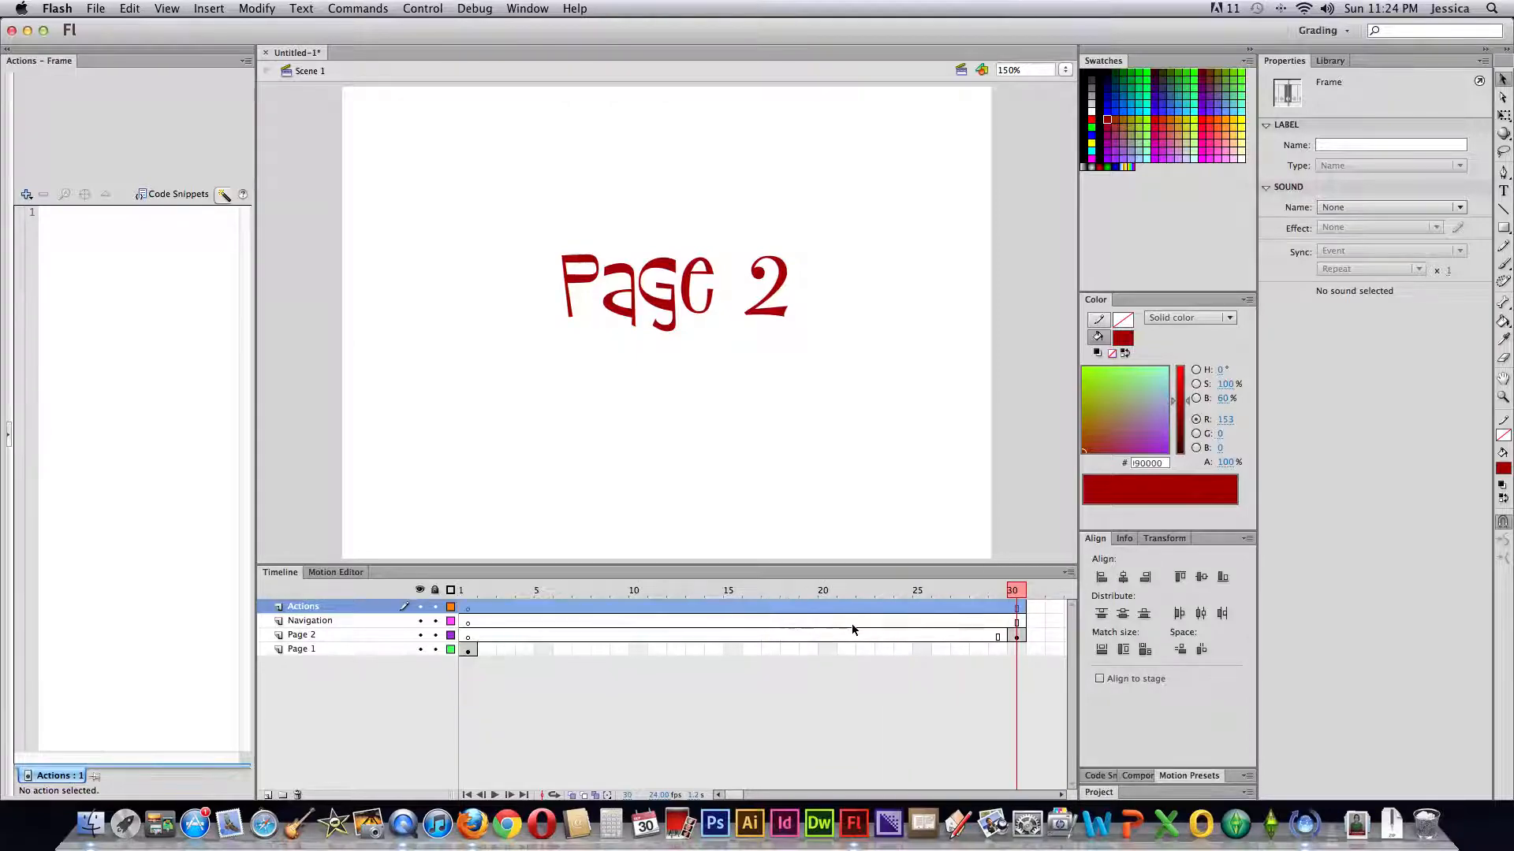
{"action": "left_click", "coordinate": [473, 609]}
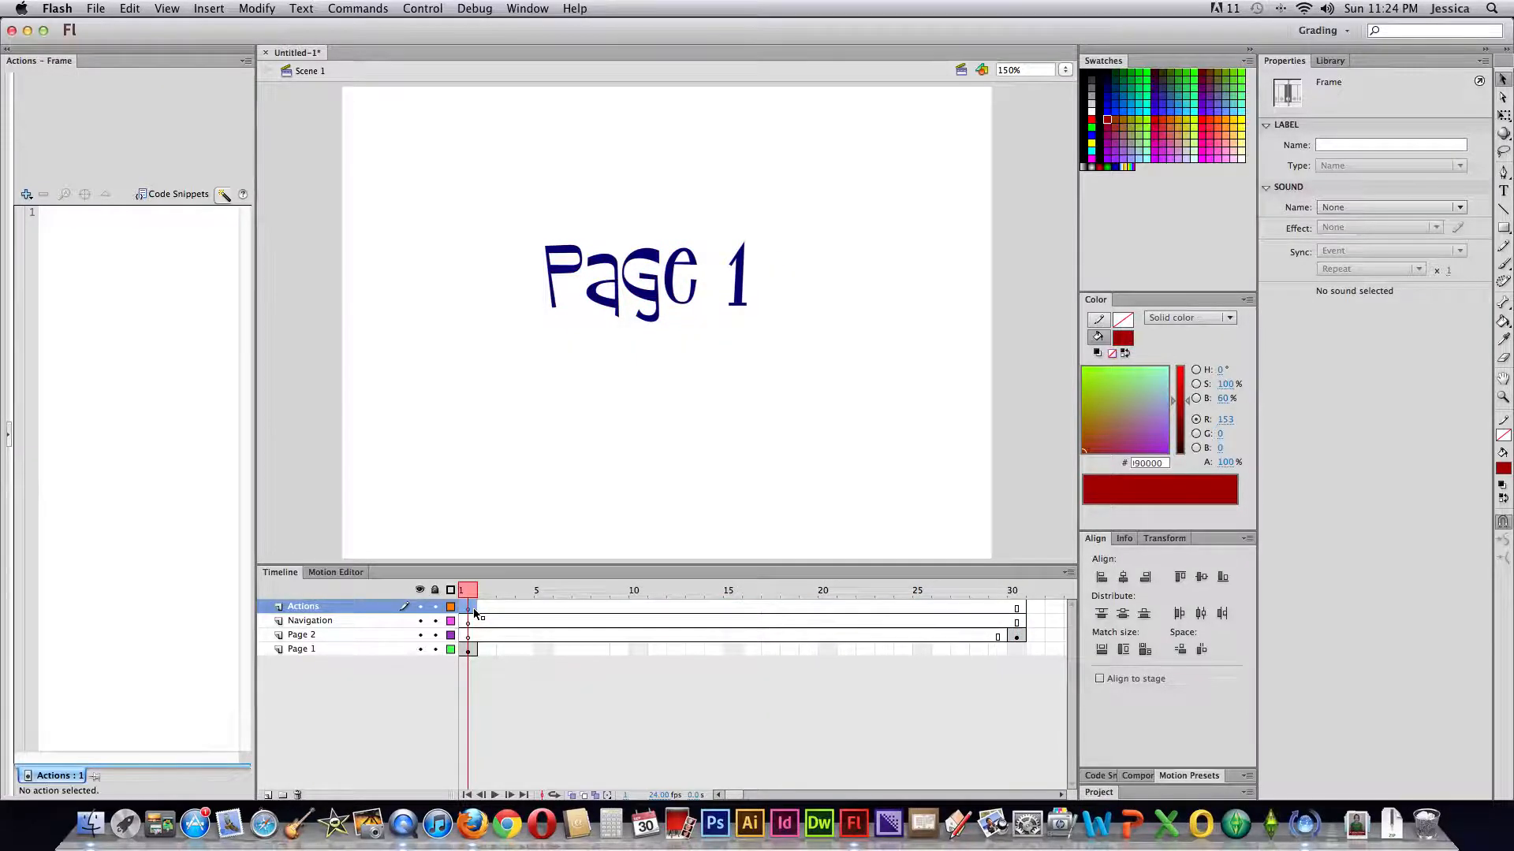
{"action": "left_click", "coordinate": [1019, 609]}
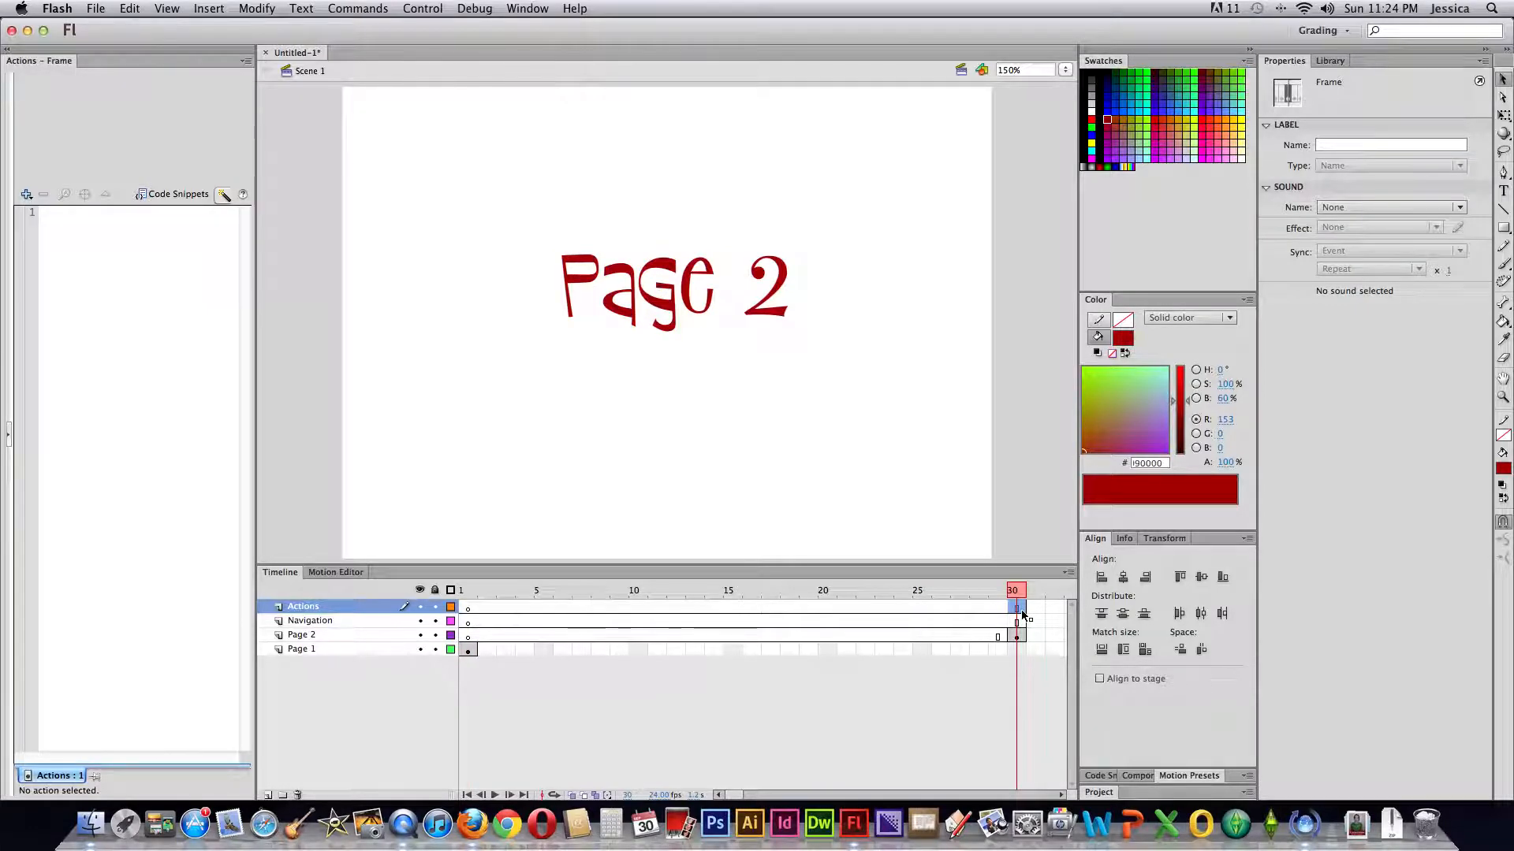
{"action": "left_click", "coordinate": [473, 612]}
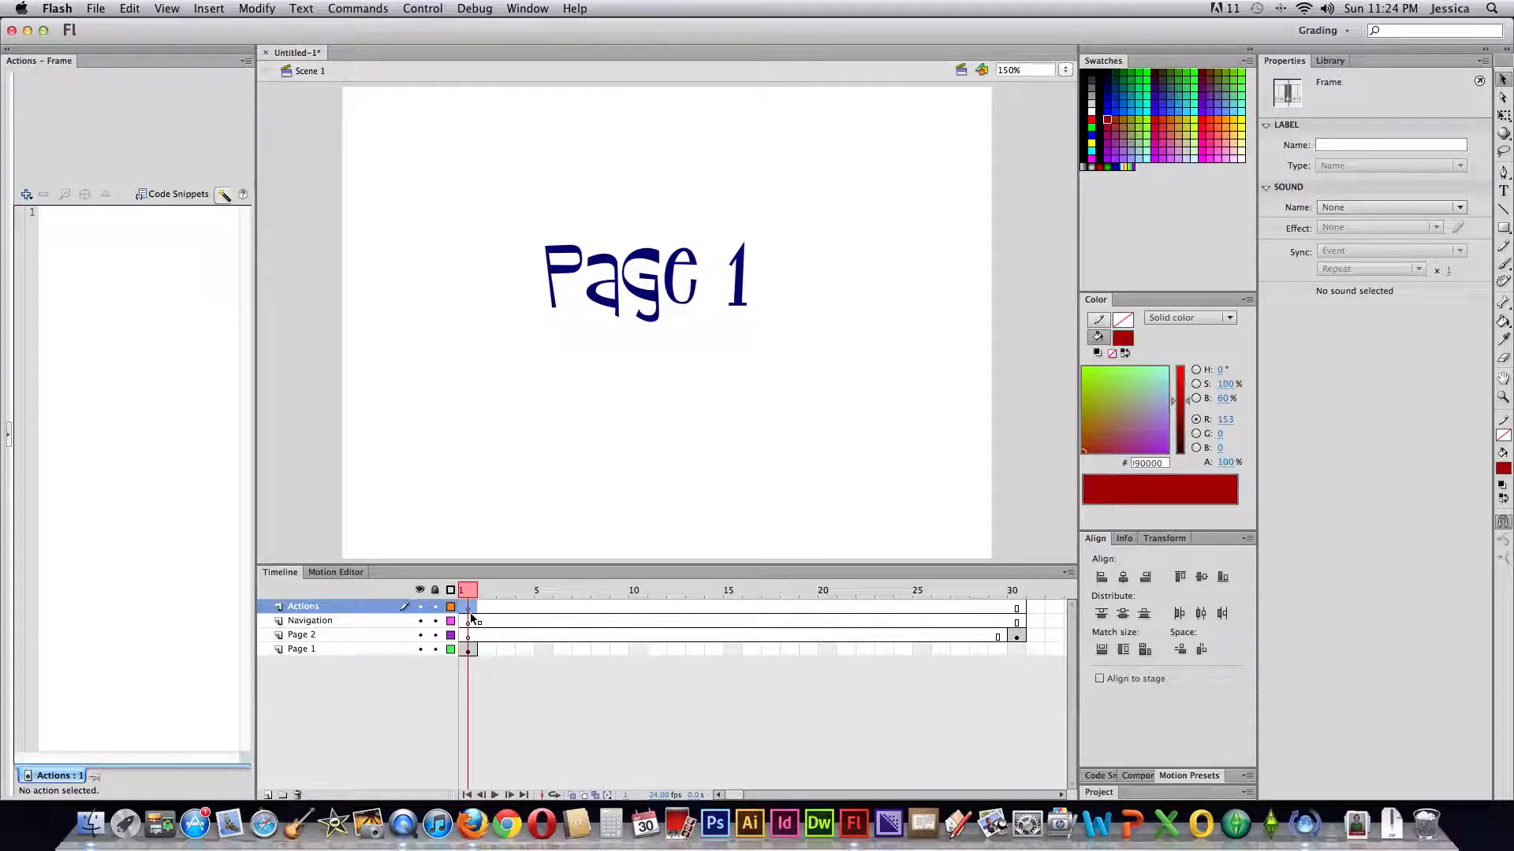
{"action": "left_click", "coordinate": [32, 197]}
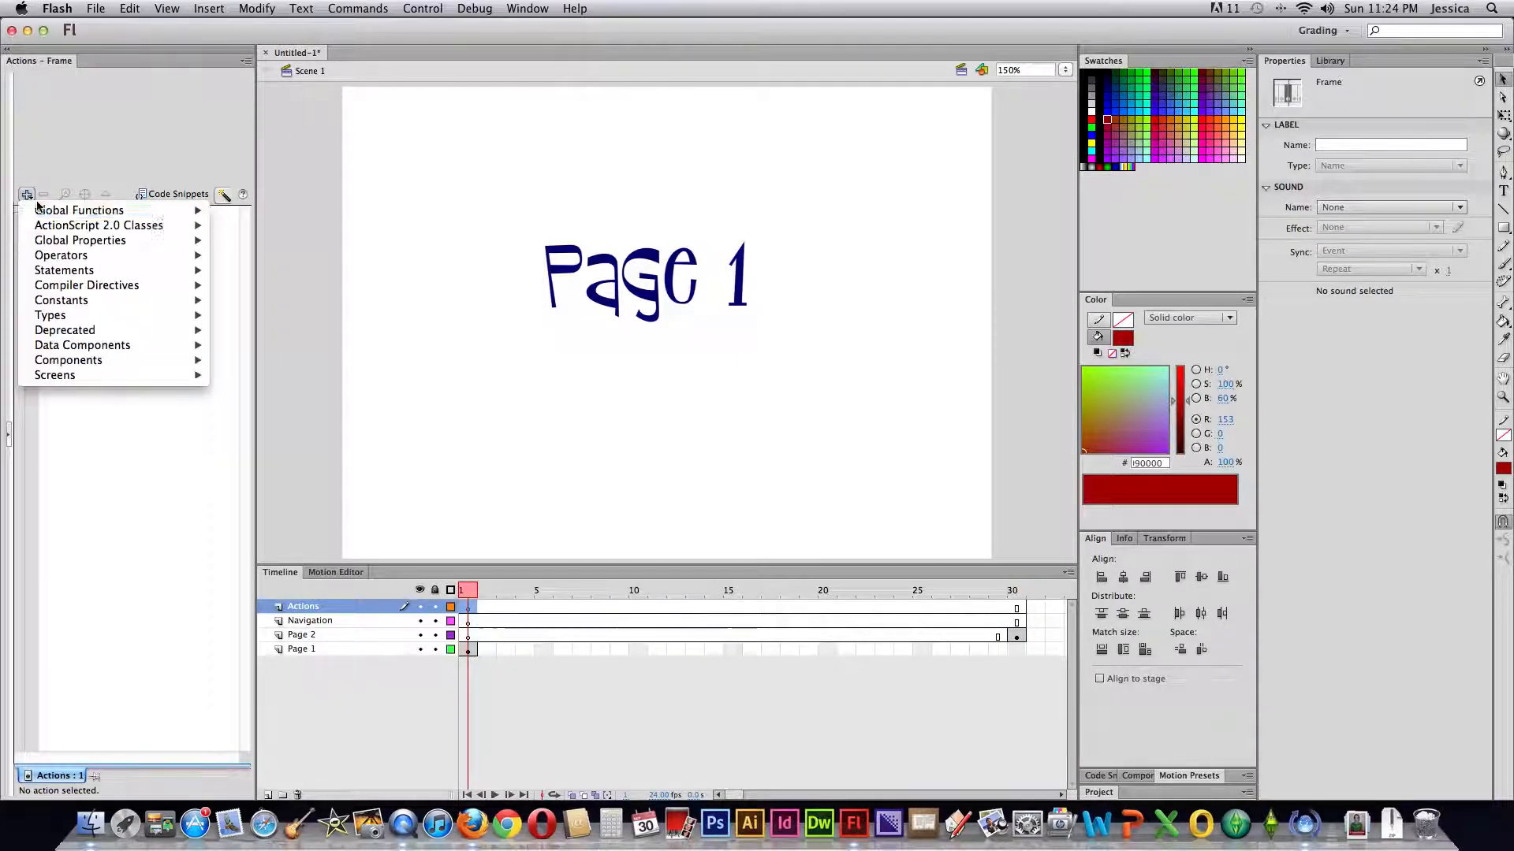
{"action": "mouse_move", "coordinate": [49, 210]}
{"action": "mouse_move", "coordinate": [236, 225]}
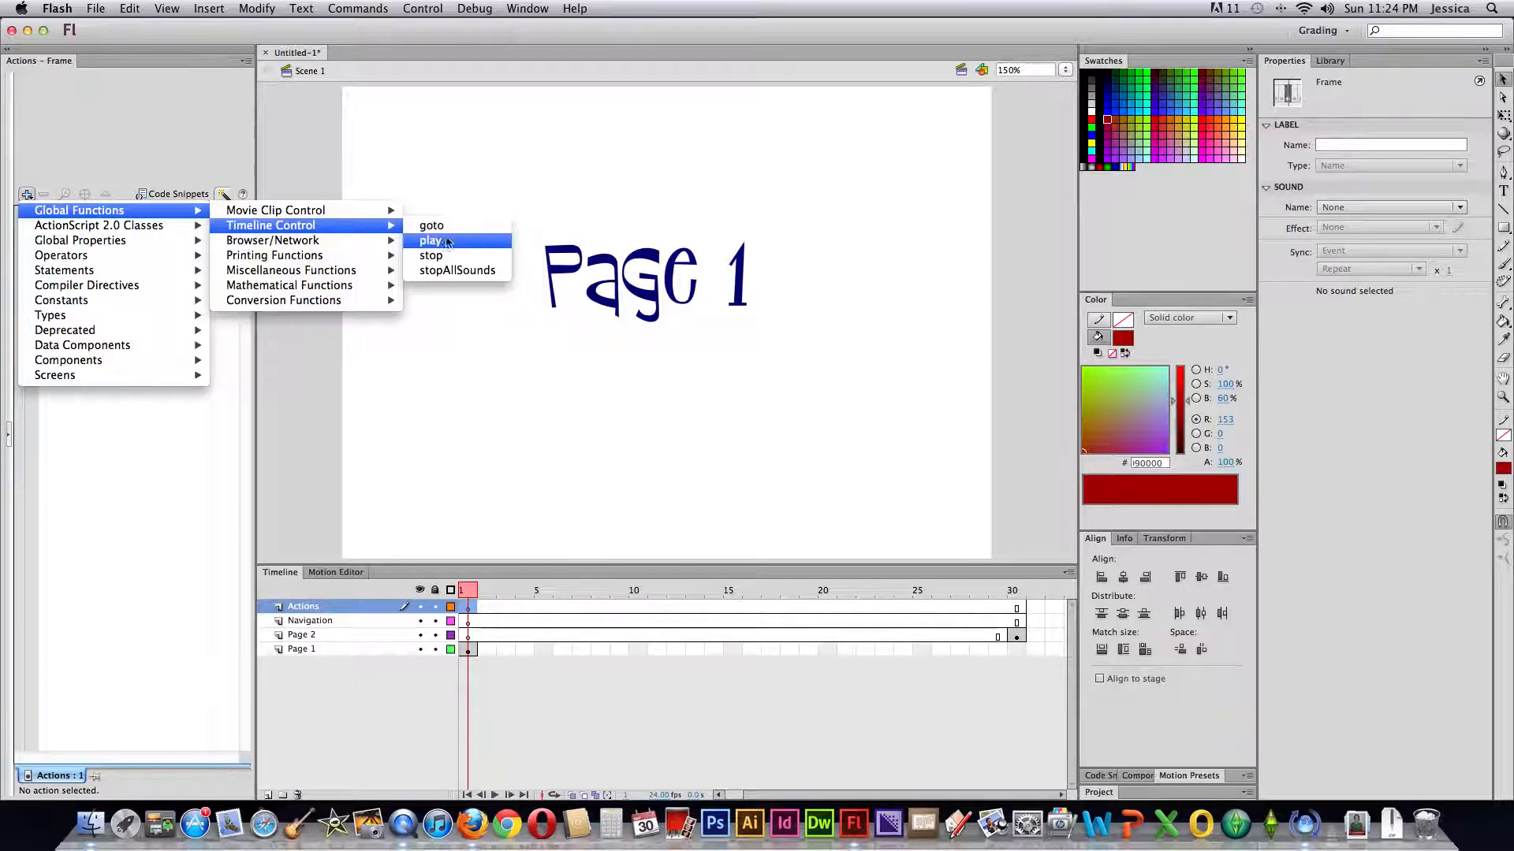
{"action": "left_click", "coordinate": [430, 255]}
{"action": "left_click", "coordinate": [509, 393]}
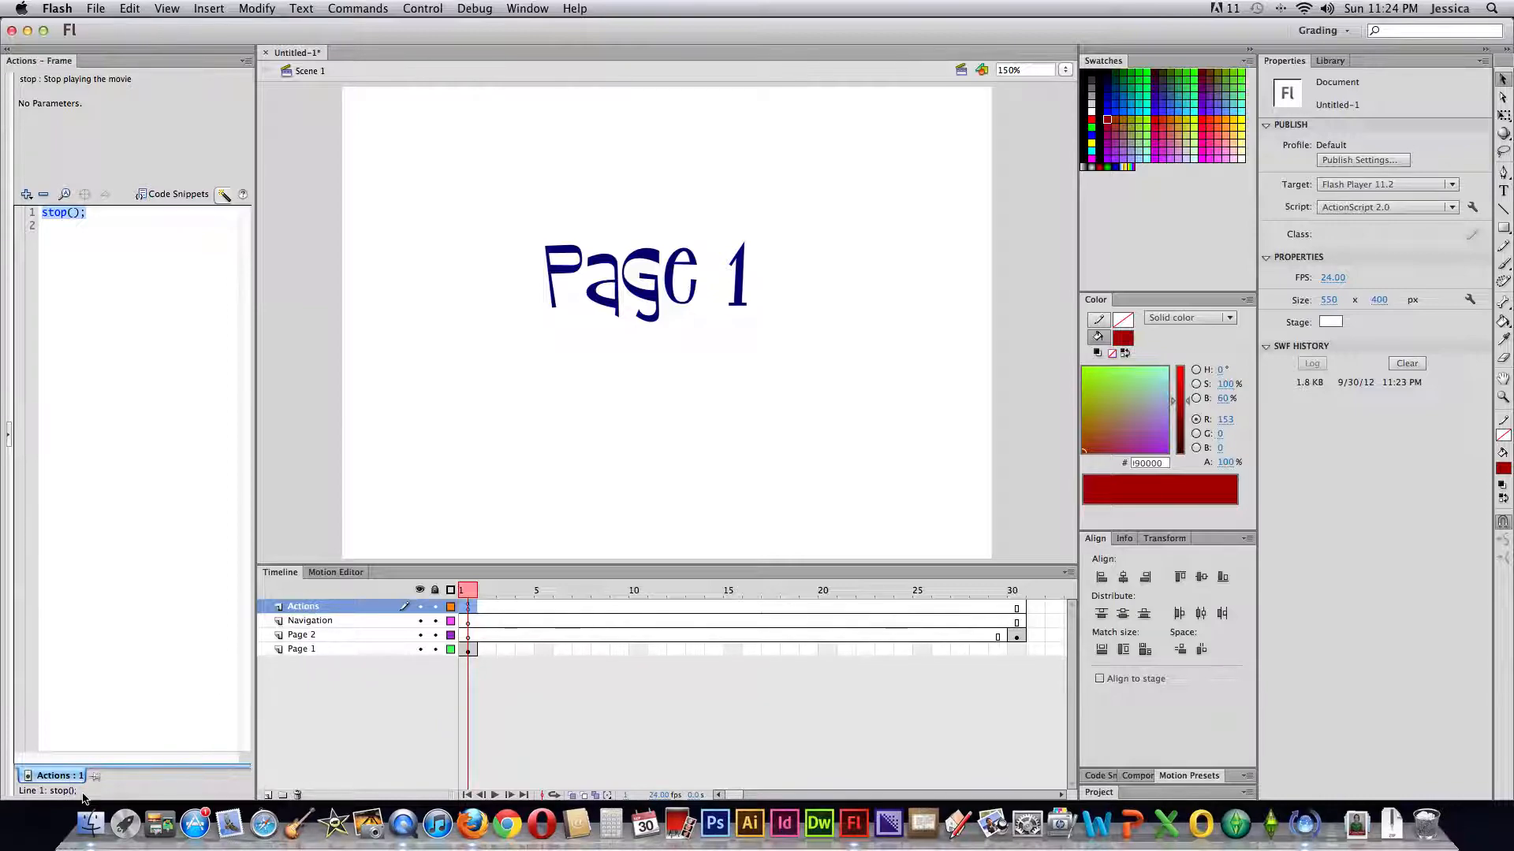
Step: Lock the Navigation, Page 2 and Page 1 layers
{"action": "left_click", "coordinate": [505, 606]}
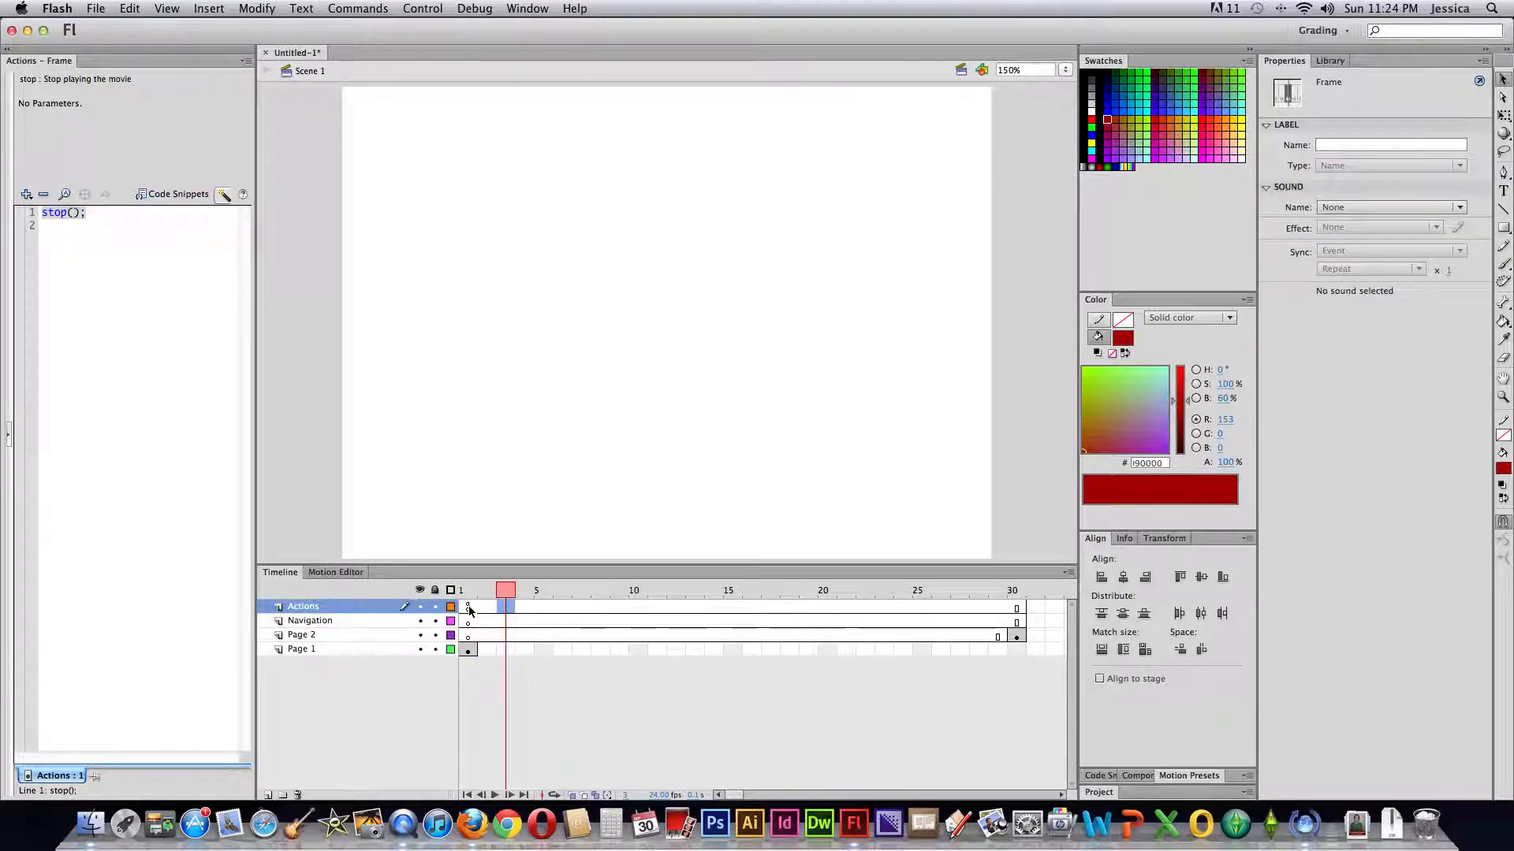
{"action": "left_click_drag", "start_coordinate": [434, 620], "coordinate": [439, 663]}
{"action": "left_click", "coordinate": [467, 608]}
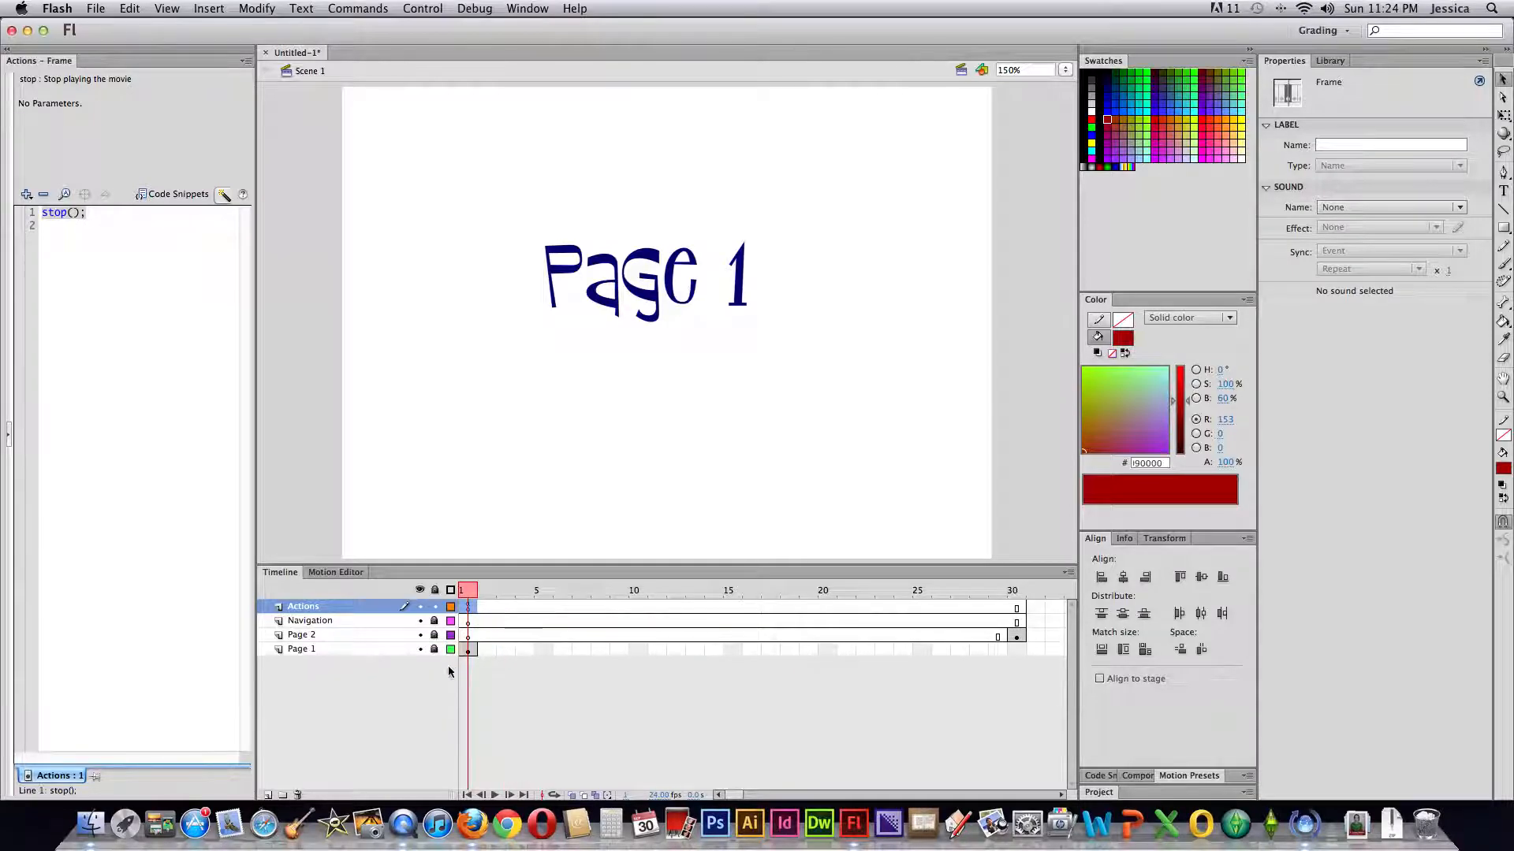
Step: Insert a blank keyframe at frame 30 of the Actions layer
{"action": "left_click", "coordinate": [1015, 612]}
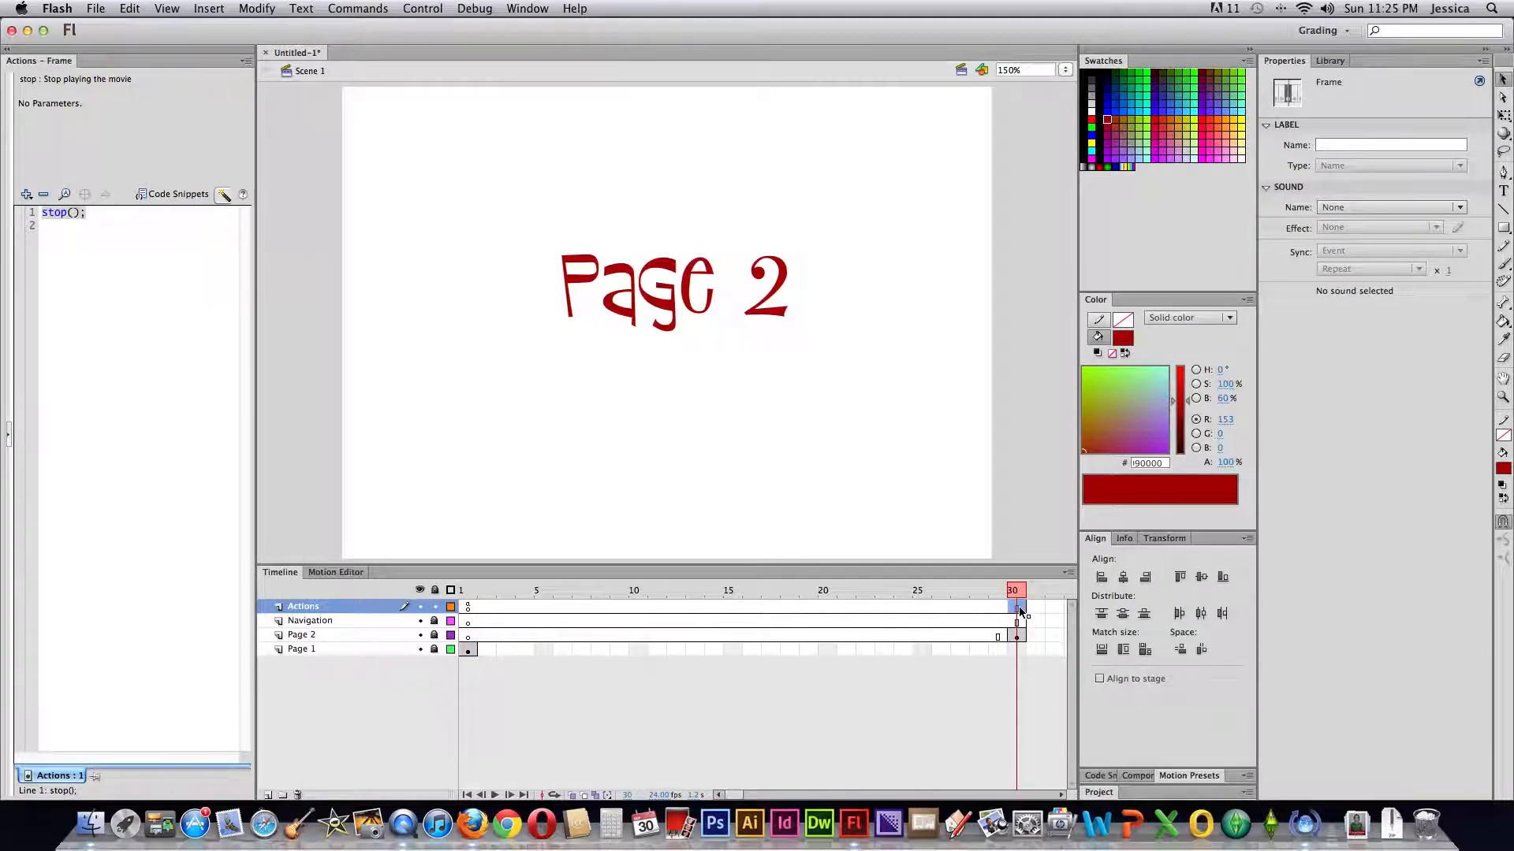
{"action": "left_click", "coordinate": [209, 9]}
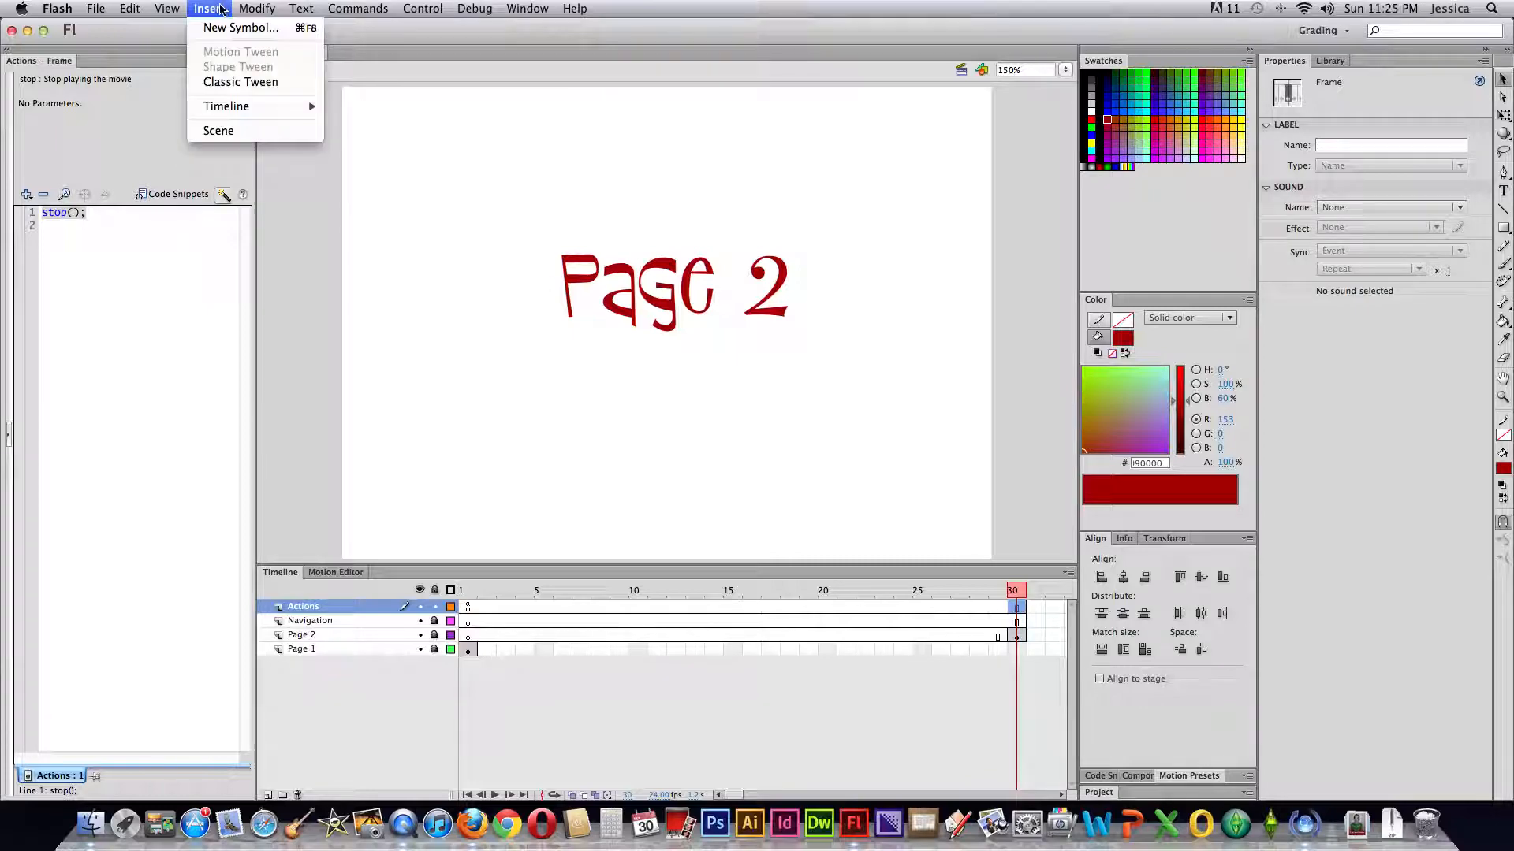
{"action": "mouse_move", "coordinate": [252, 107]}
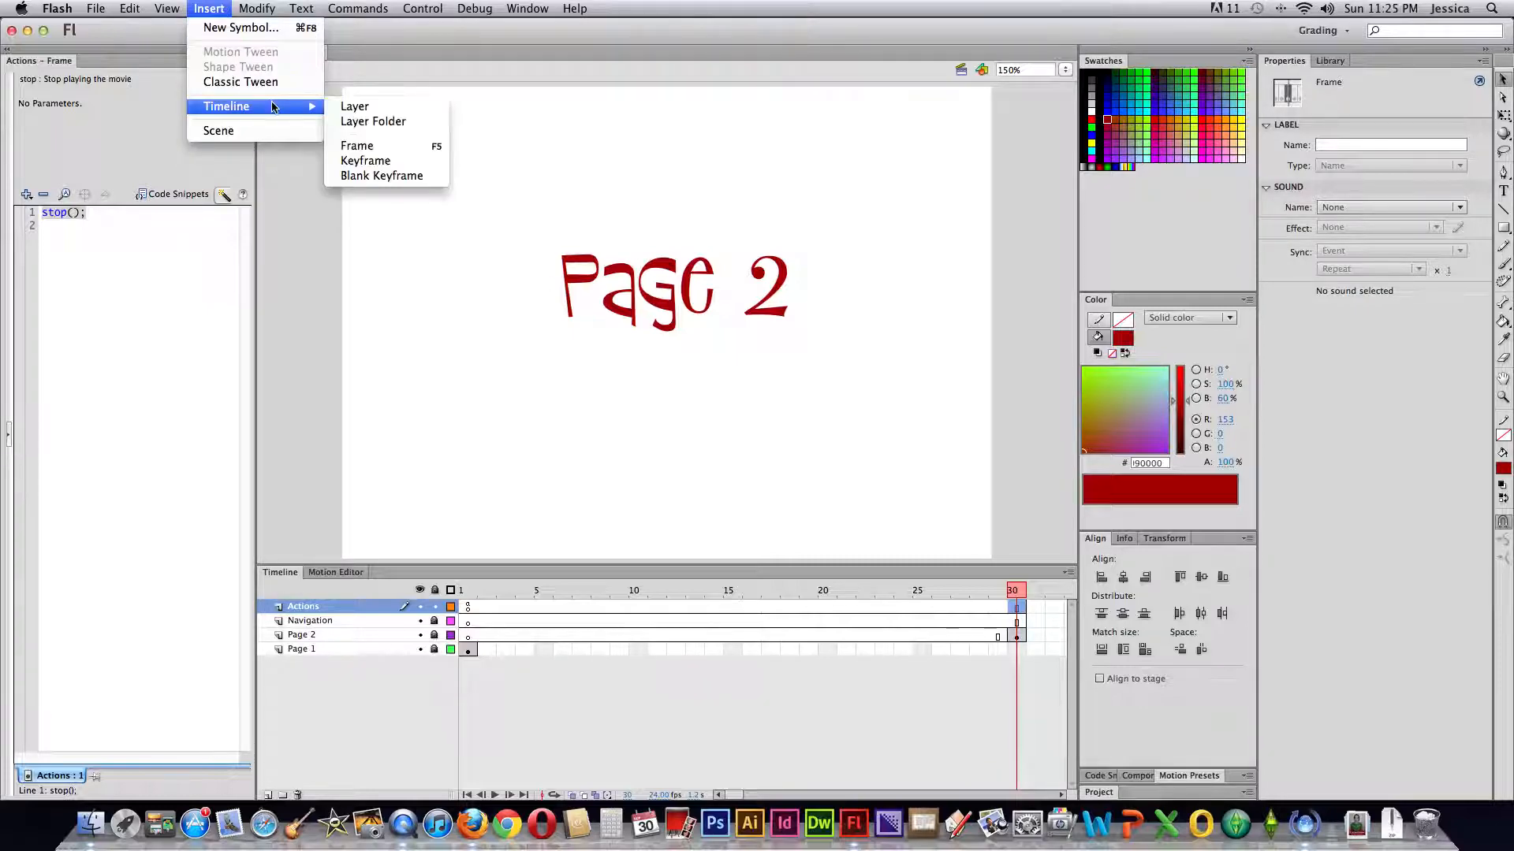
{"action": "left_click", "coordinate": [405, 175]}
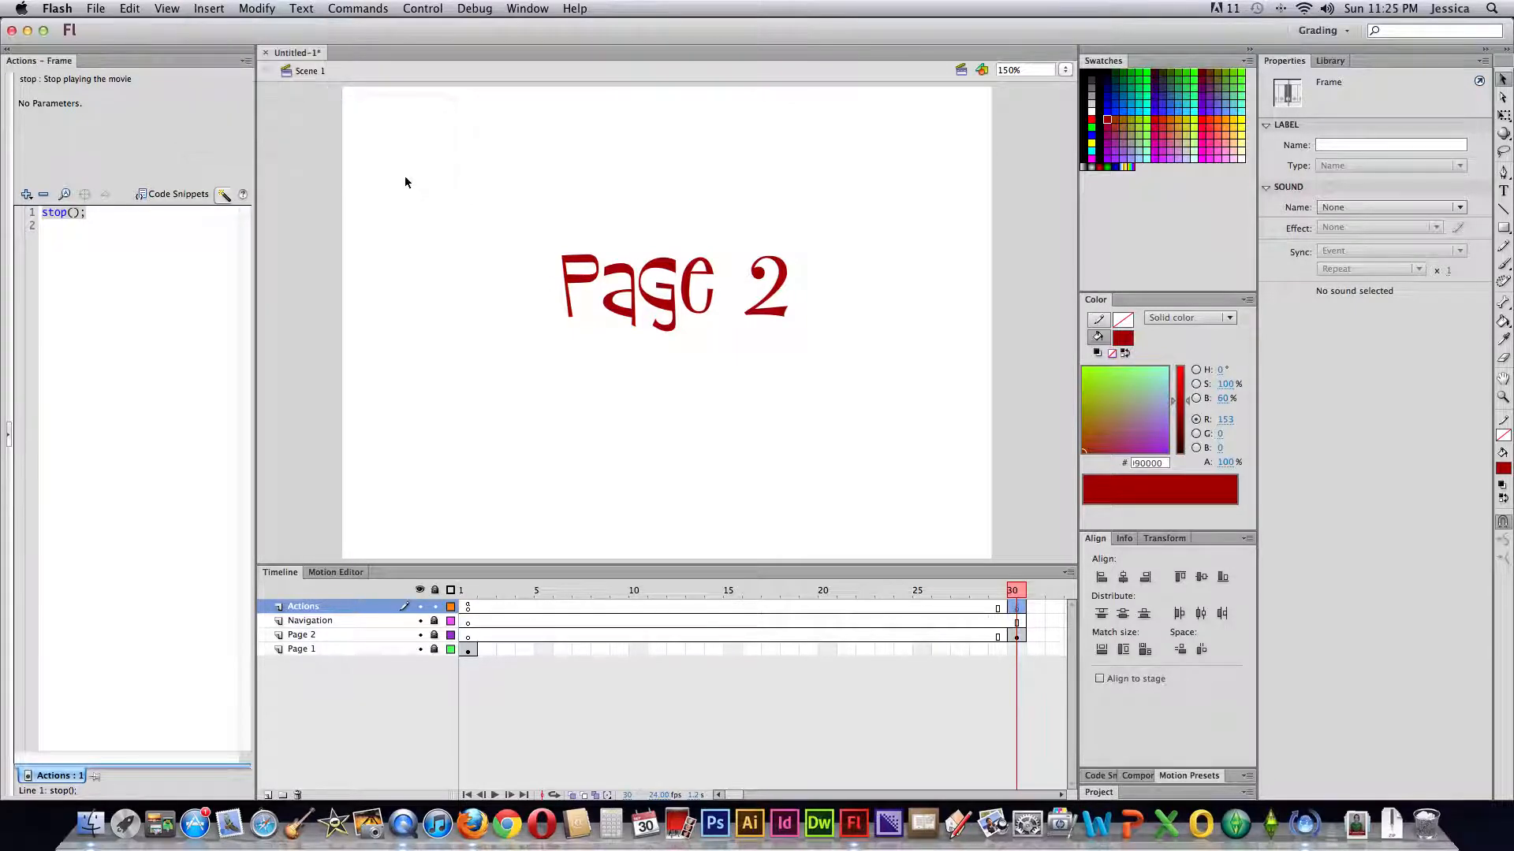
Step: Add a stop action to frame 30 of the Actions layer and test the movie, closing the preview
{"action": "left_click", "coordinate": [26, 194]}
{"action": "mouse_move", "coordinate": [59, 212]}
{"action": "mouse_move", "coordinate": [262, 227]}
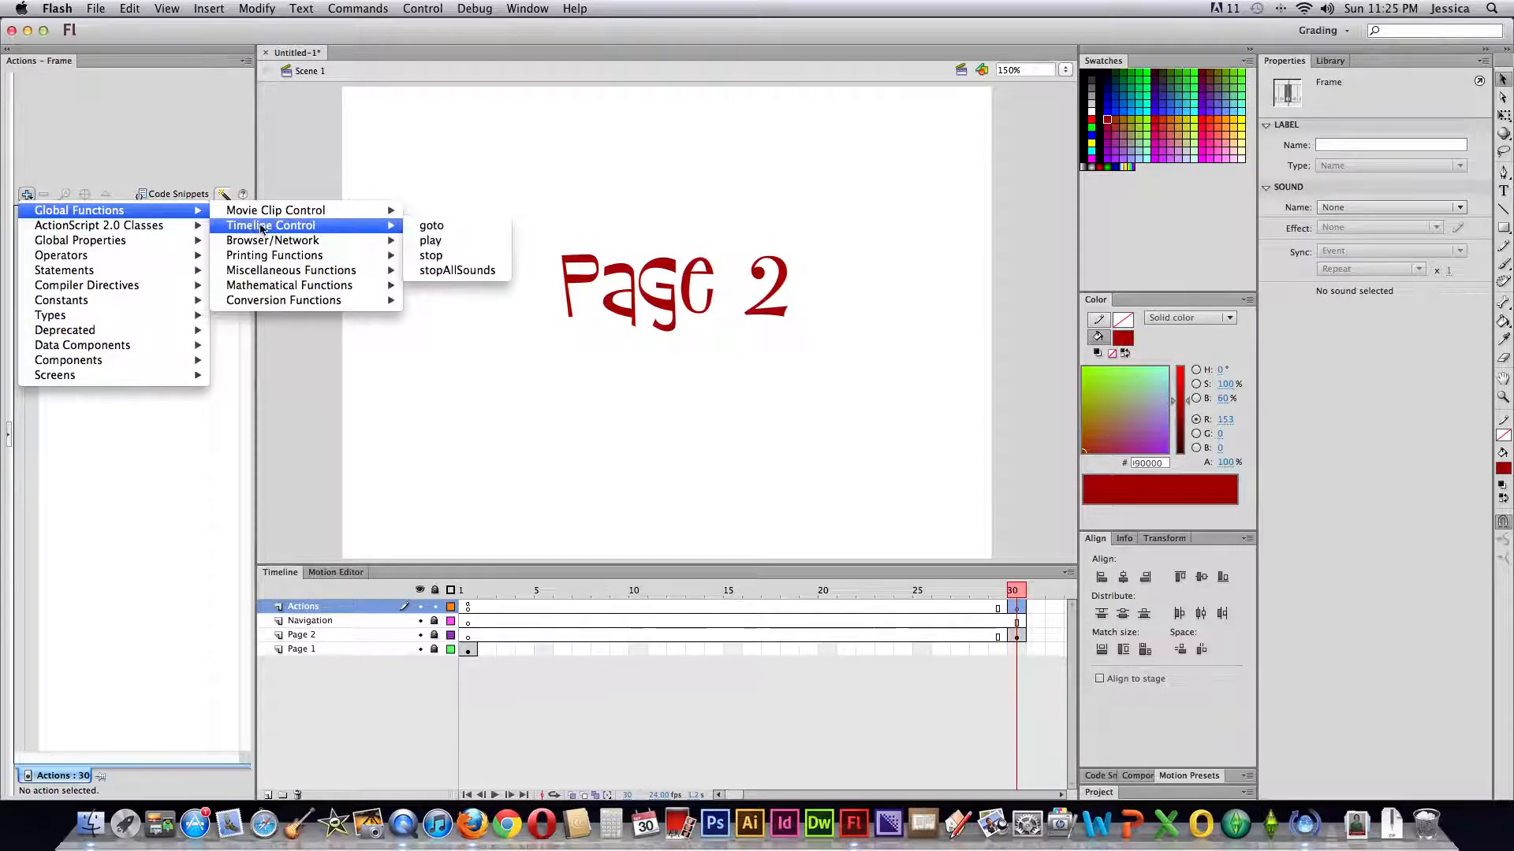
{"action": "left_click", "coordinate": [447, 261]}
{"action": "key", "text": "super+Return"}
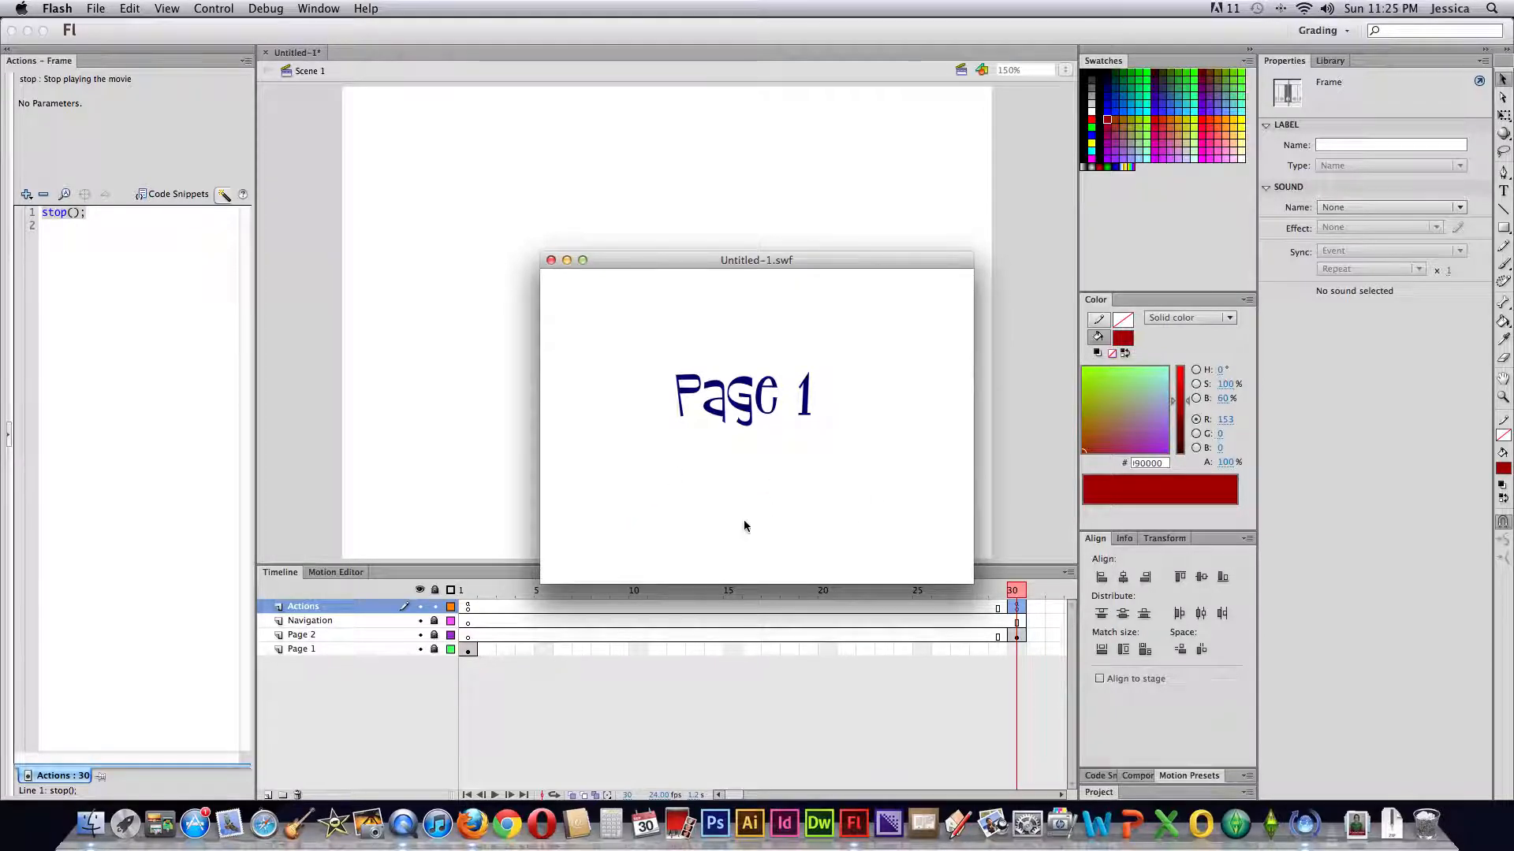
{"action": "left_click", "coordinate": [551, 261]}
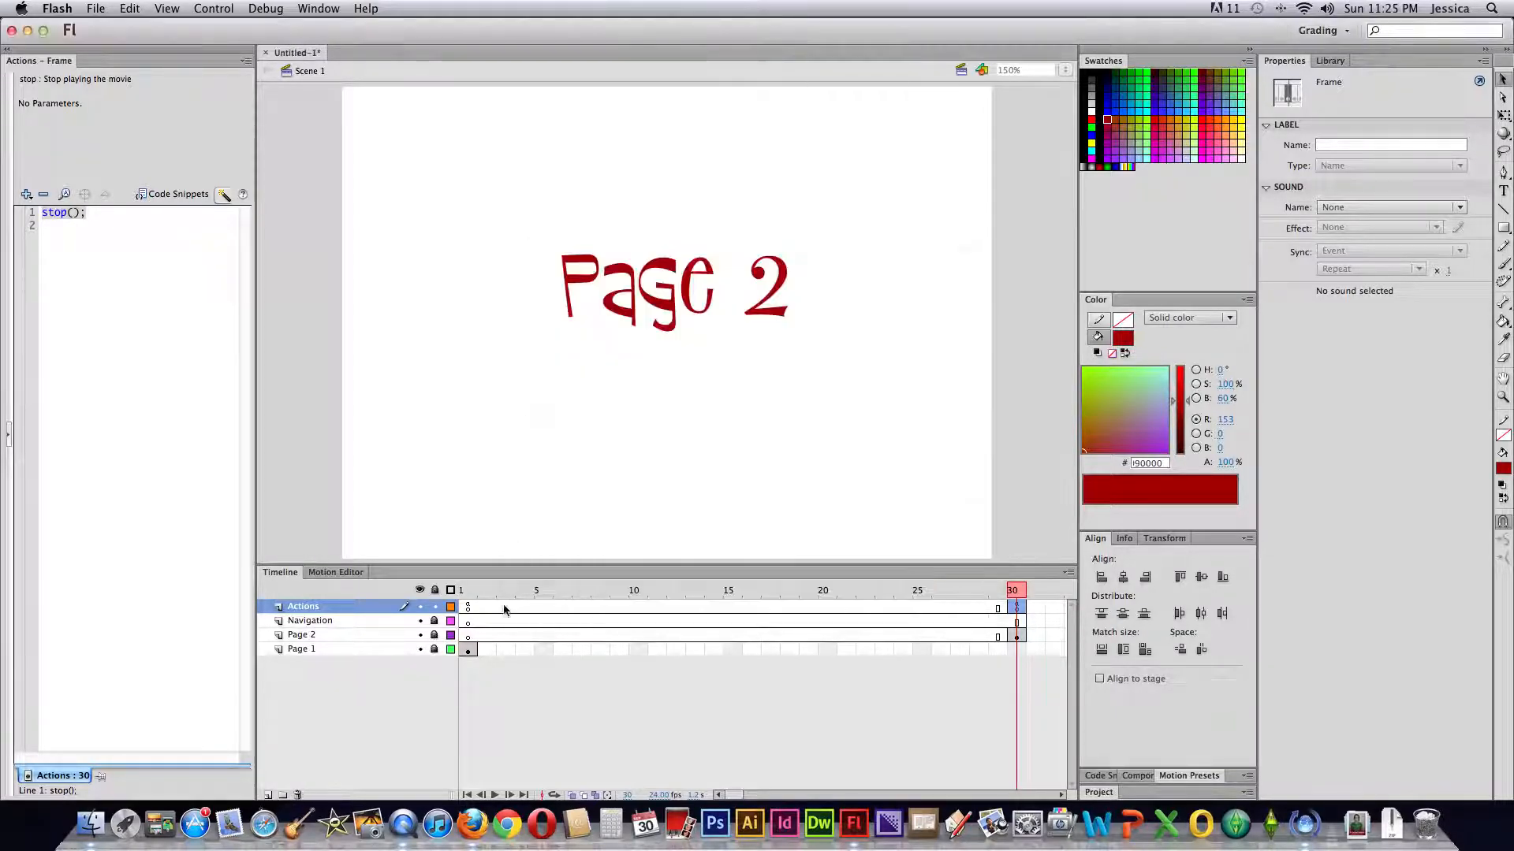
Step: Lock the Actions layer and unlock the Navigation layer, making its frame 1 current
{"action": "left_click", "coordinate": [336, 623]}
{"action": "left_click", "coordinate": [434, 621]}
{"action": "left_click", "coordinate": [467, 622]}
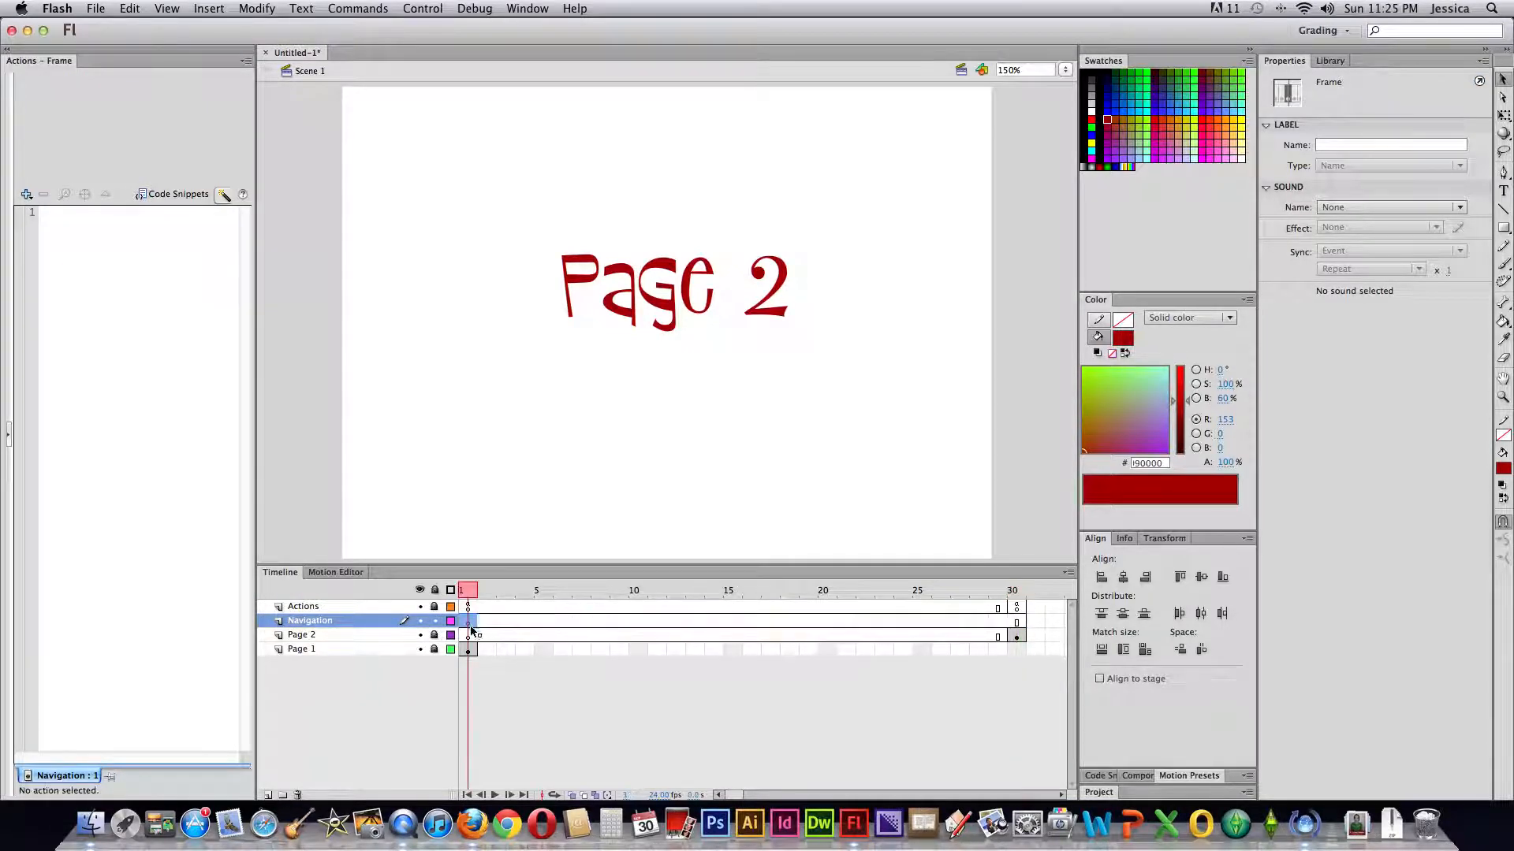
Step: Draw a wide rectangle with an orange FF6600 fill and no stroke below the Page 1 text on the Navigation layer
{"action": "left_click", "coordinate": [1504, 228]}
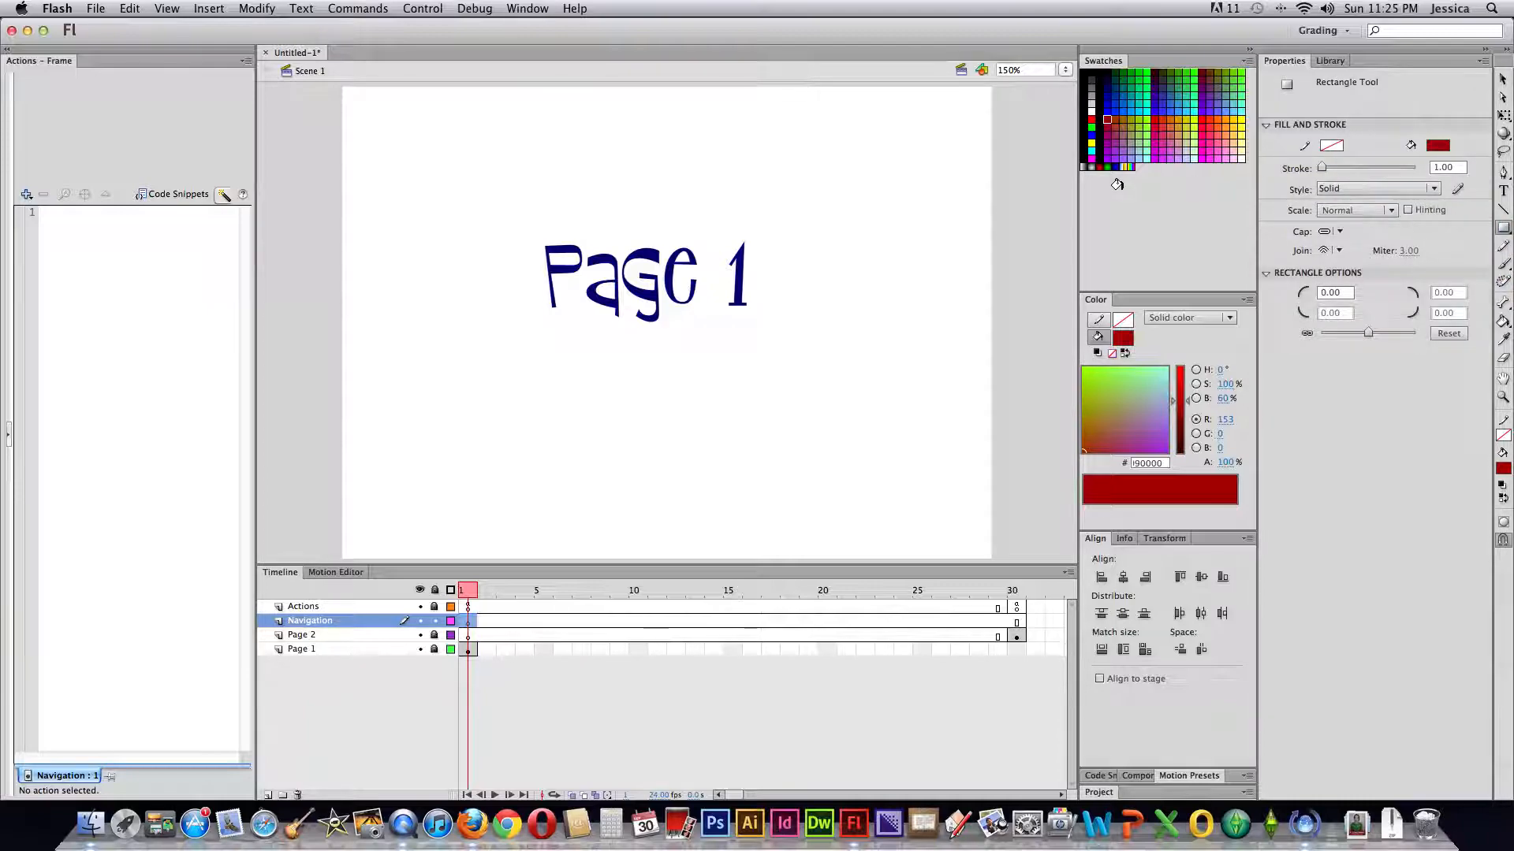
{"action": "left_click", "coordinate": [1217, 119]}
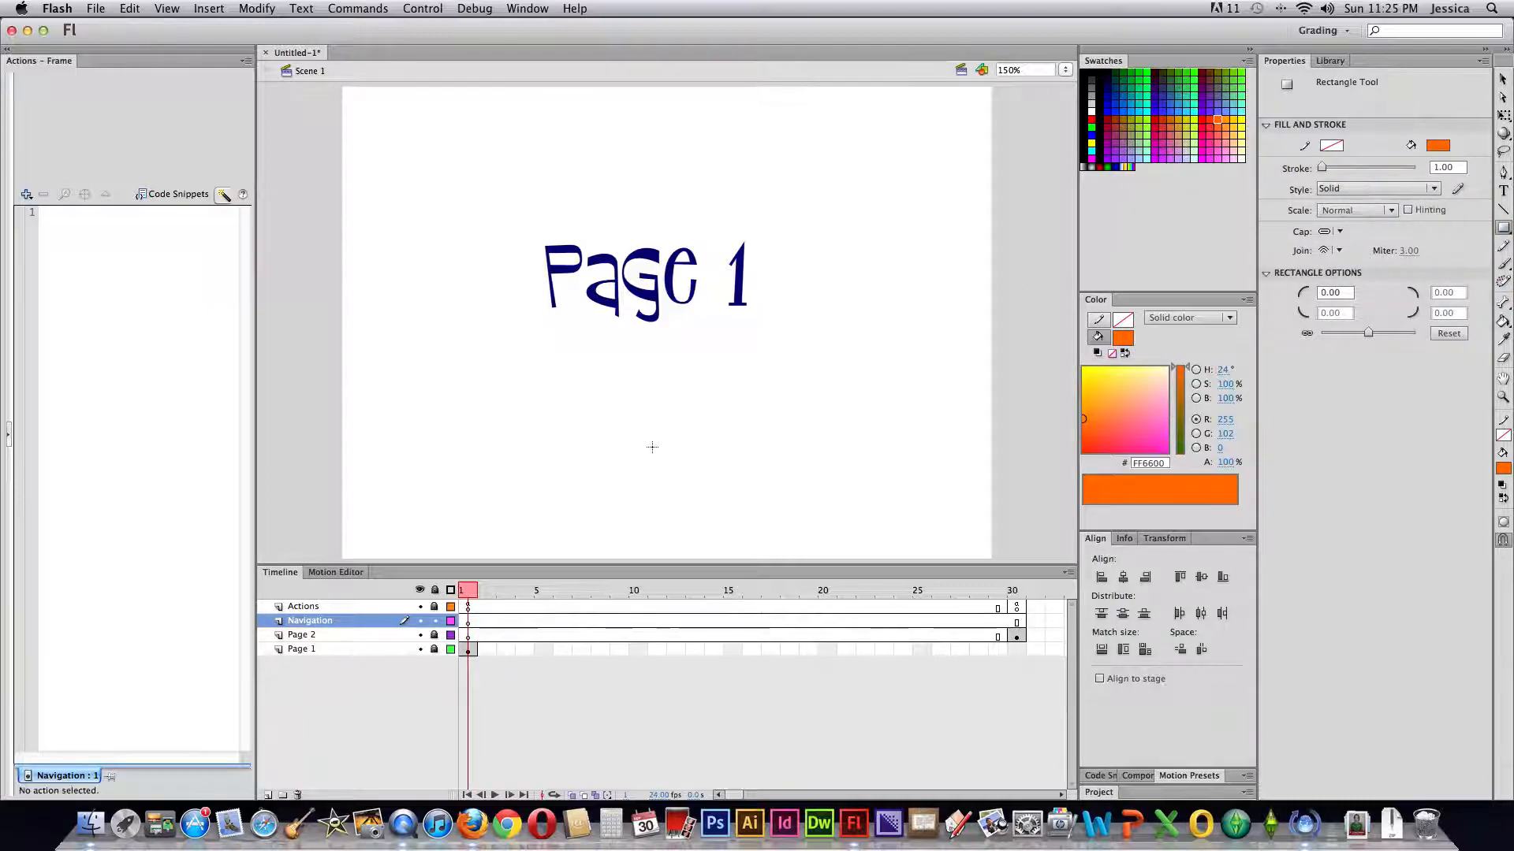
{"action": "left_click_drag", "start_coordinate": [518, 386], "coordinate": [786, 446]}
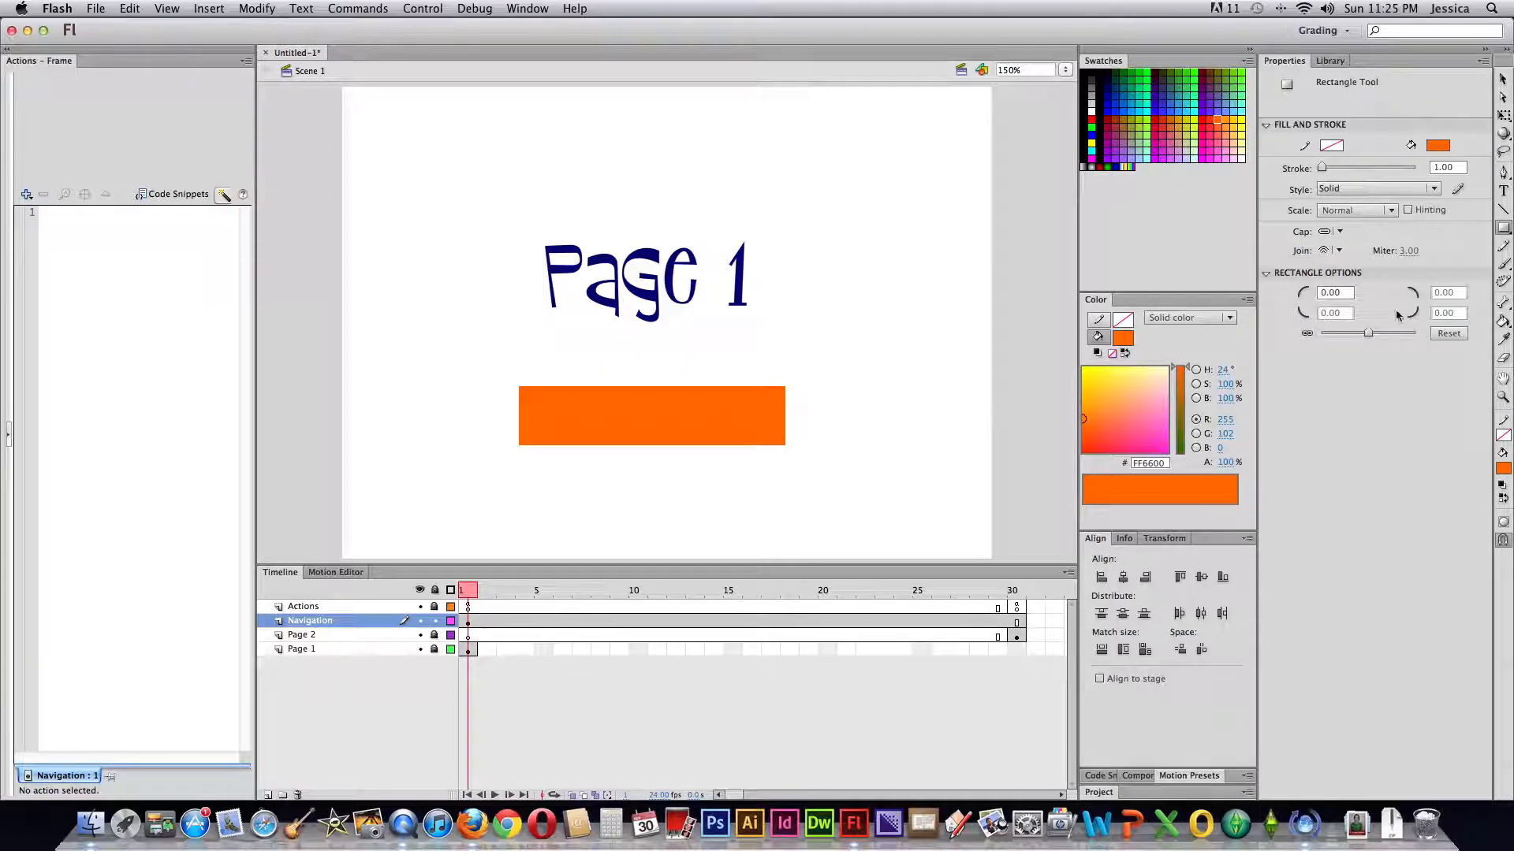
Step: Add the text "Page 2" in white at 47 pt over the orange rectangle
{"action": "left_click", "coordinate": [1504, 191]}
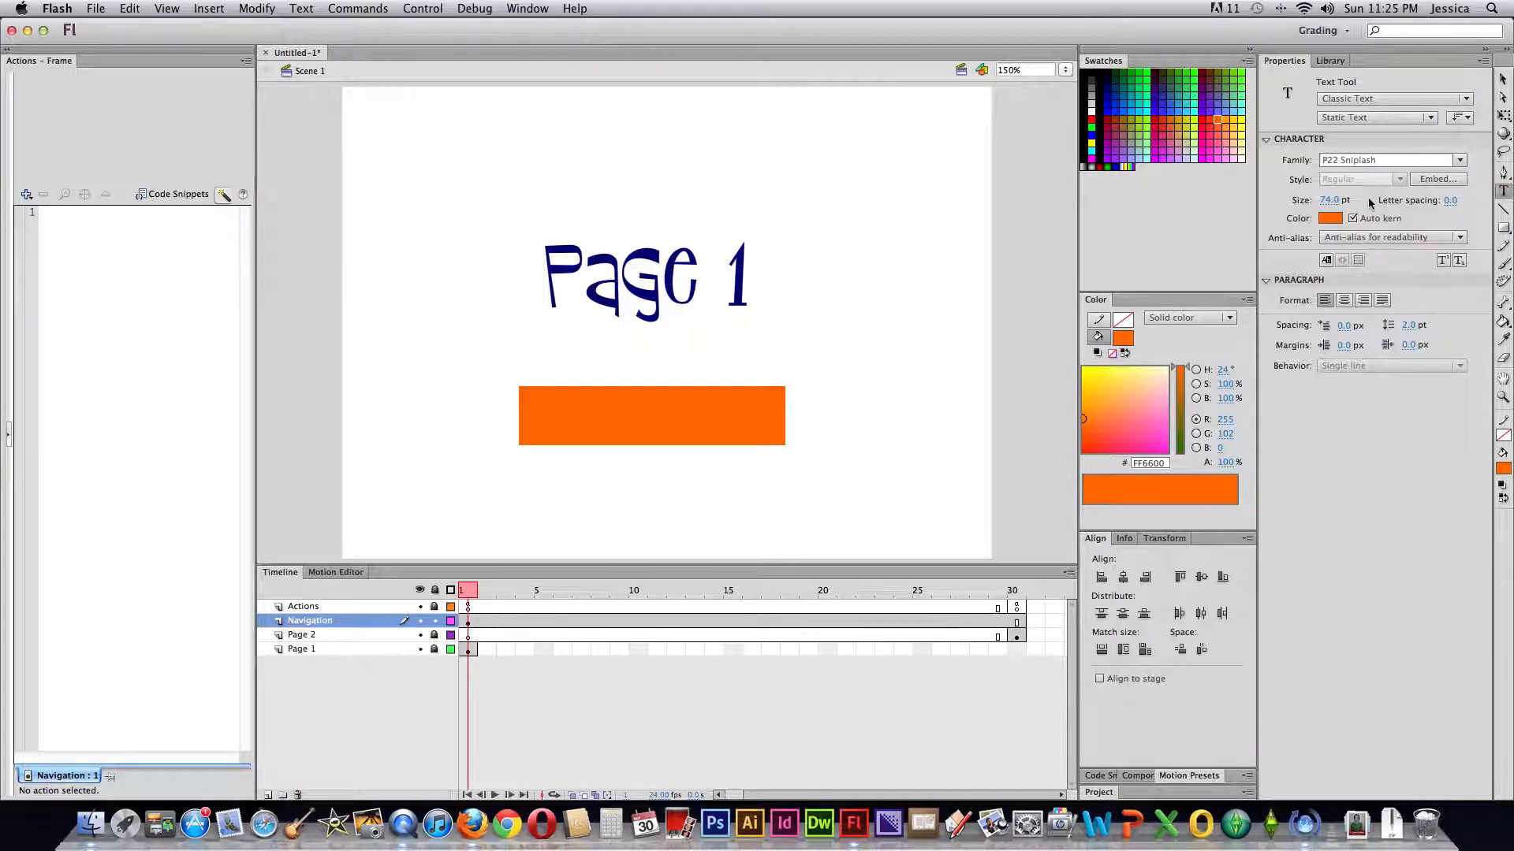
{"action": "left_click", "coordinate": [1332, 218]}
{"action": "left_click", "coordinate": [1281, 302]}
{"action": "left_click_drag", "start_coordinate": [1332, 202], "coordinate": [1294, 208]}
{"action": "left_click", "coordinate": [546, 390]}
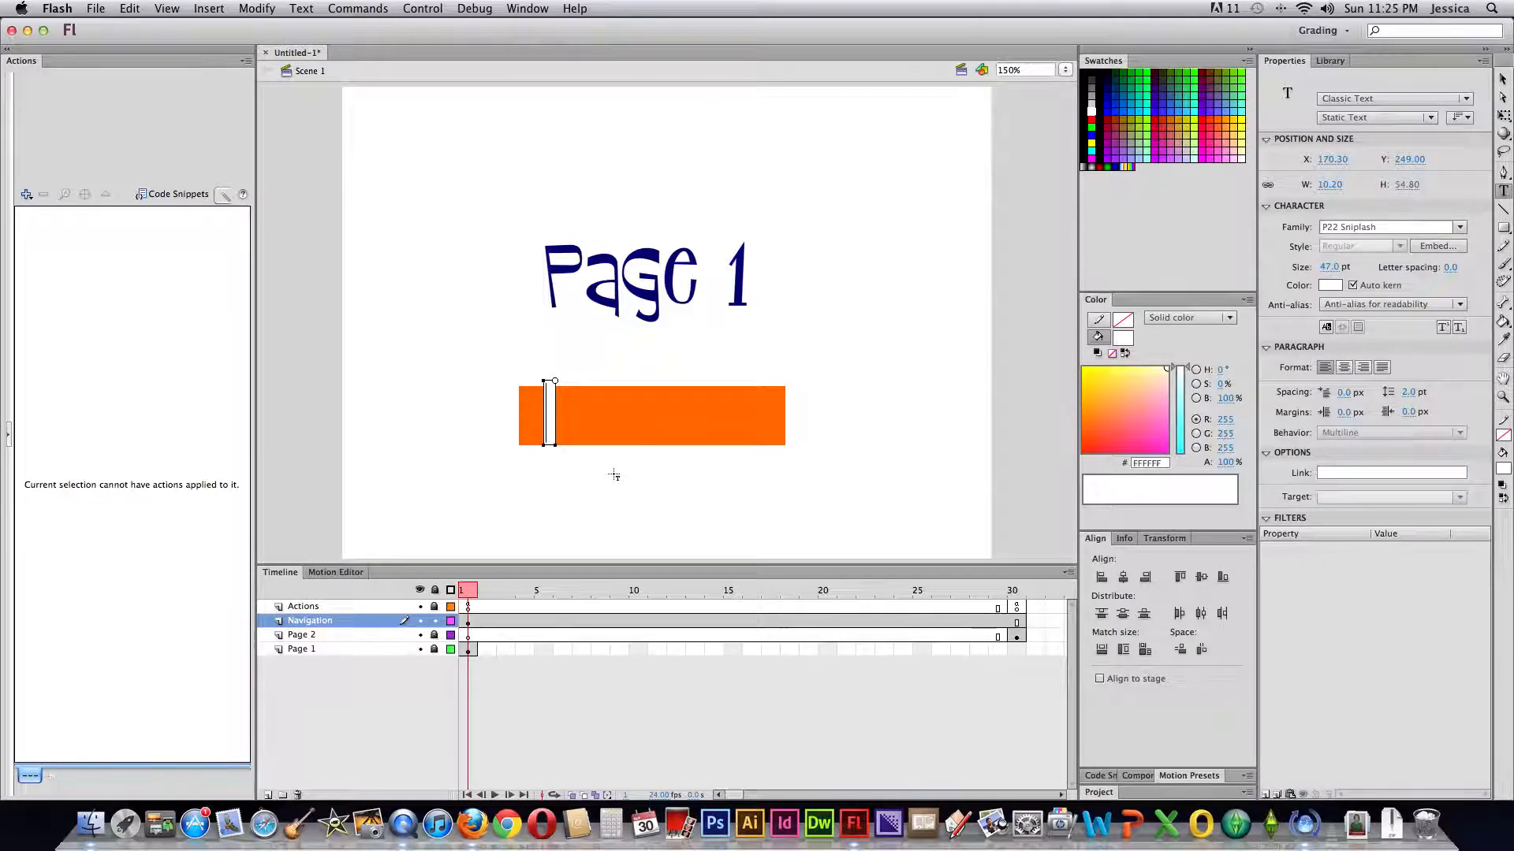
{"action": "type", "text": "Page 2"}
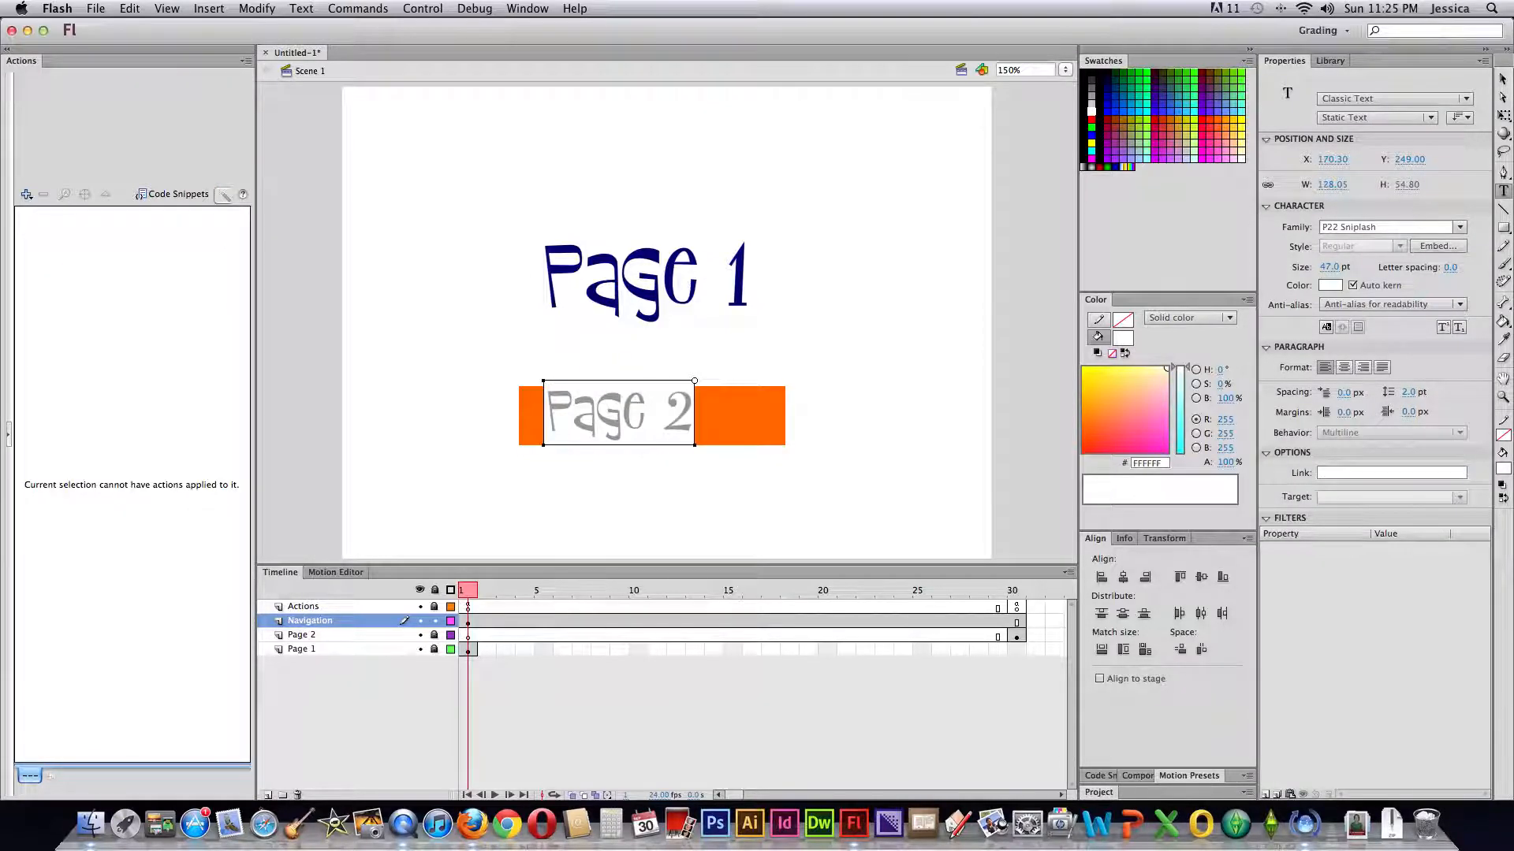
Step: Extend the white text over the orange rectangle so it reads "JUMP TO Page 2"
{"action": "left_click", "coordinate": [553, 416]}
{"action": "type", "text": "JUMPT"}
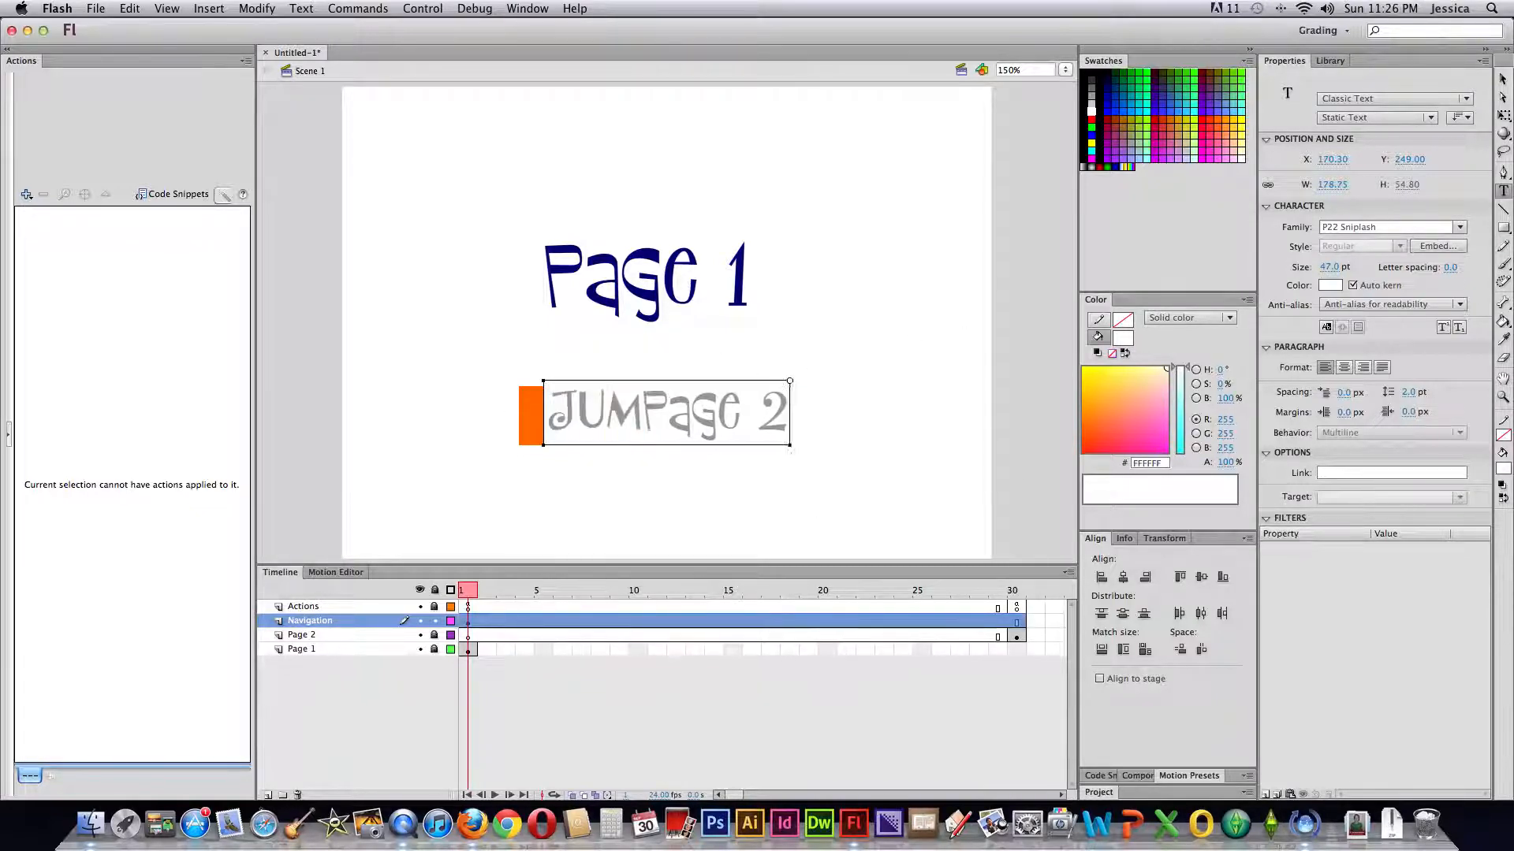
{"action": "key", "text": "BackSpace"}
{"action": "key", "text": "BackSpace"}
{"action": "type", "text": "TO"}
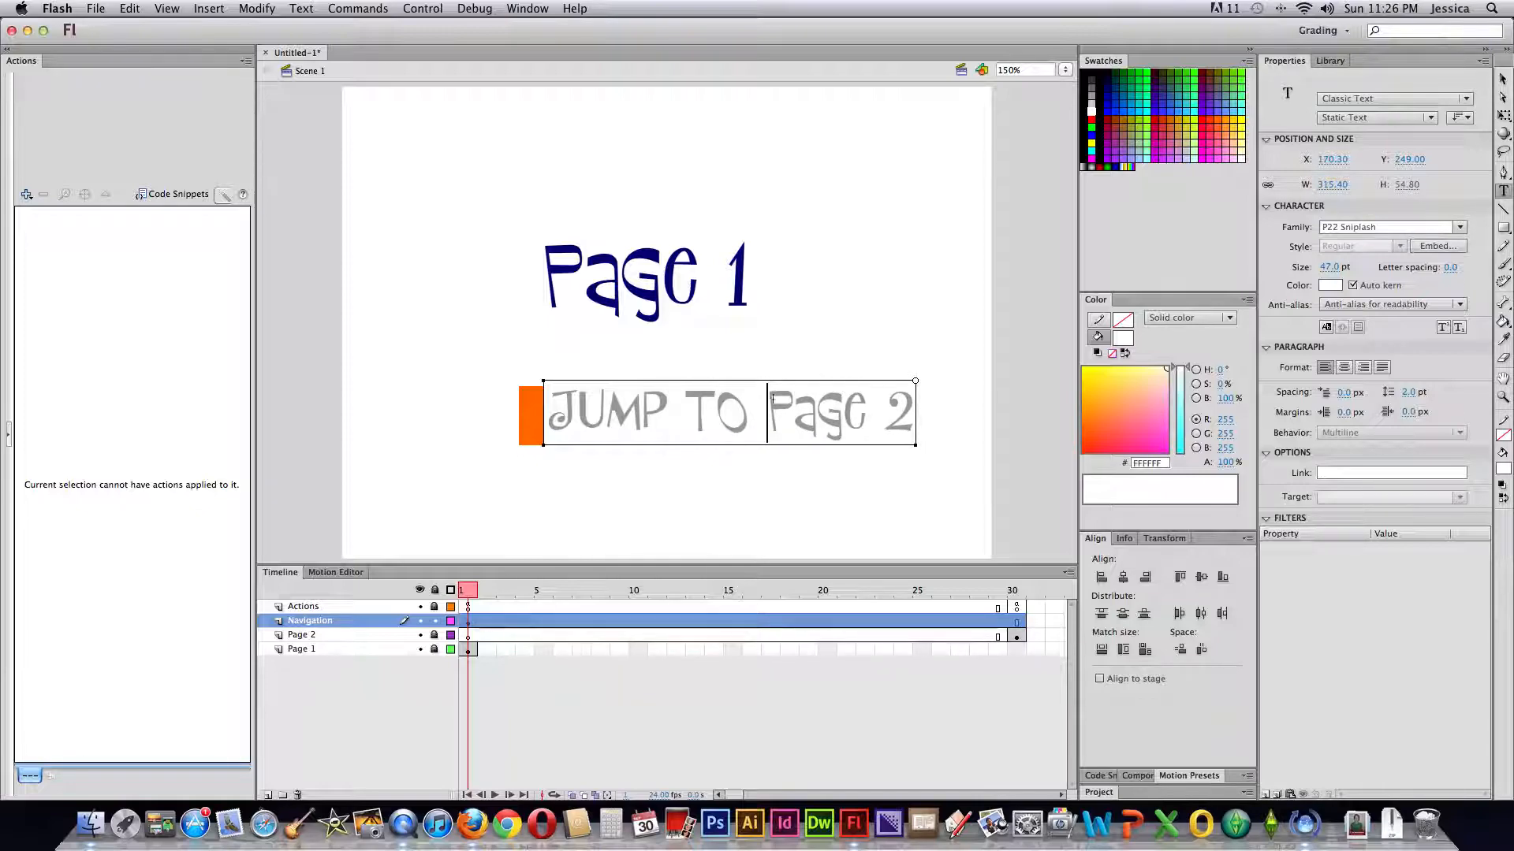
Step: Set the "JUMP TO Page 2" text size to 27 pt and center the text vertically on the orange rectangle
{"action": "left_click_drag", "start_coordinate": [550, 407], "coordinate": [914, 412]}
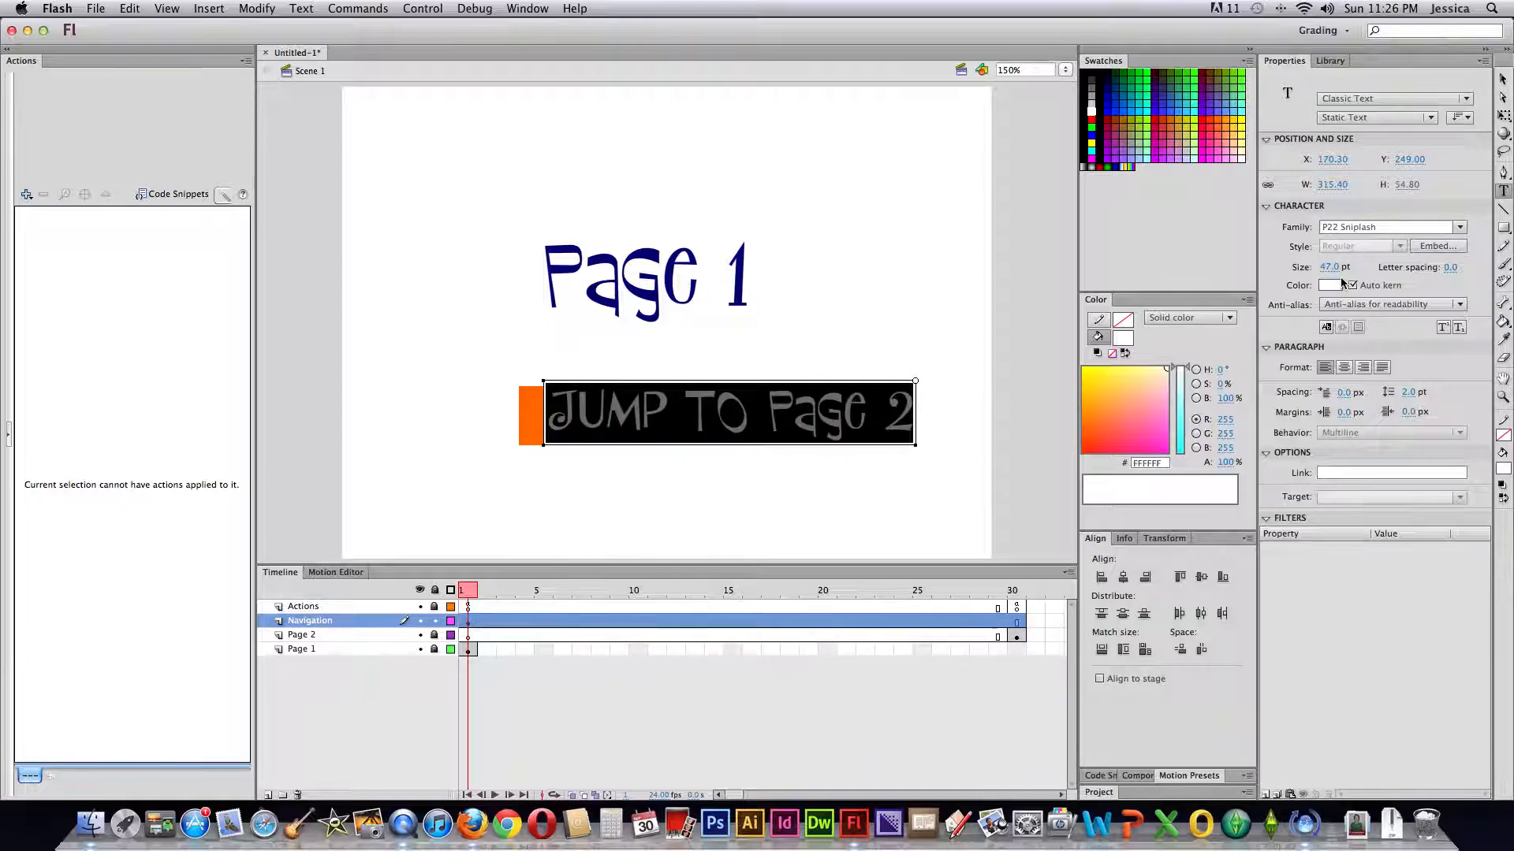
{"action": "left_click_drag", "start_coordinate": [1336, 272], "coordinate": [1321, 272]}
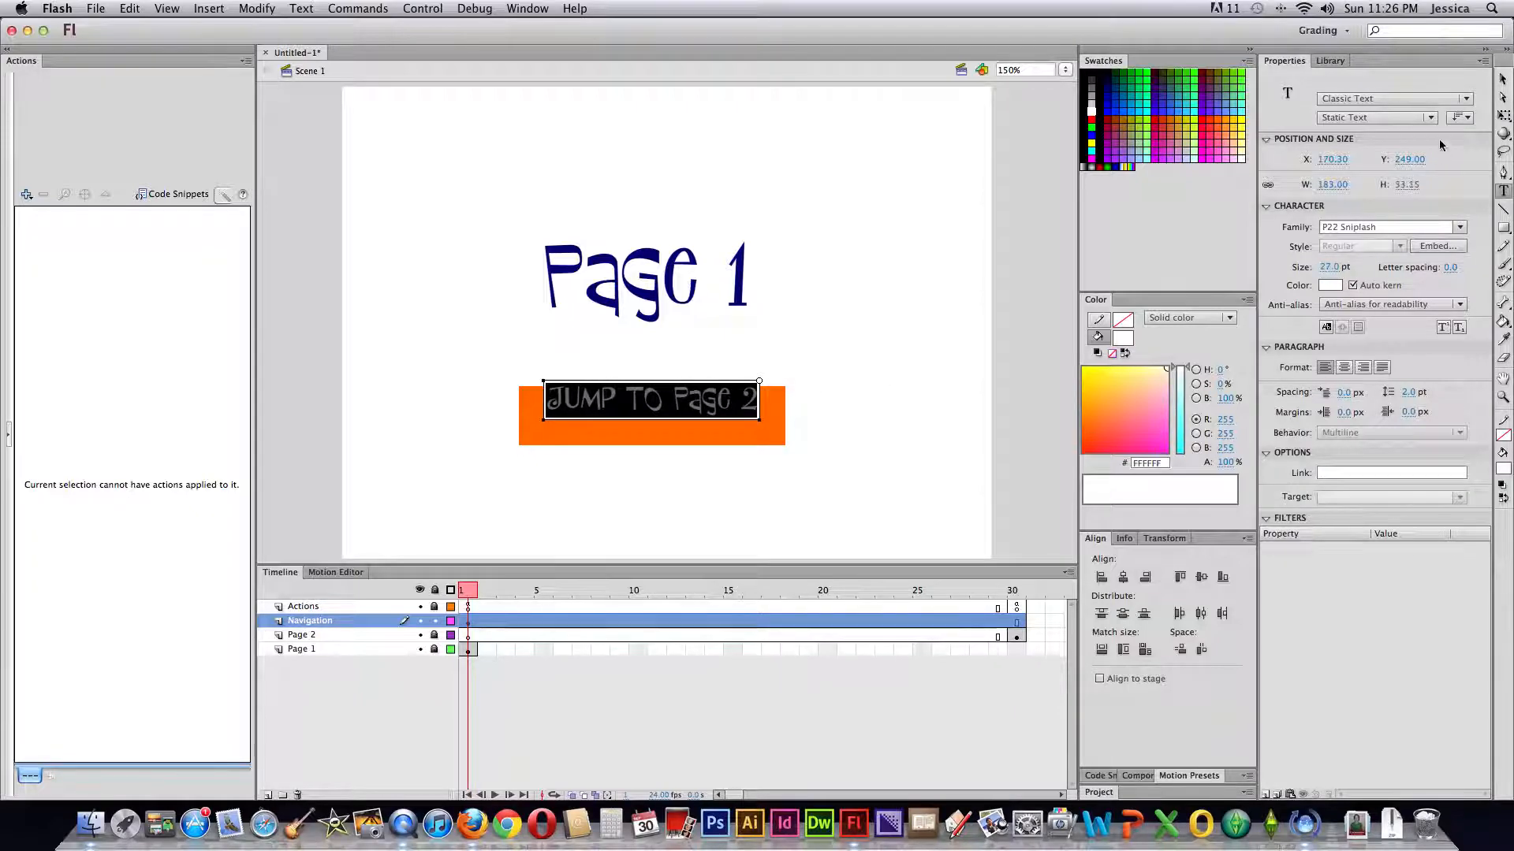
{"action": "left_click", "coordinate": [1501, 79]}
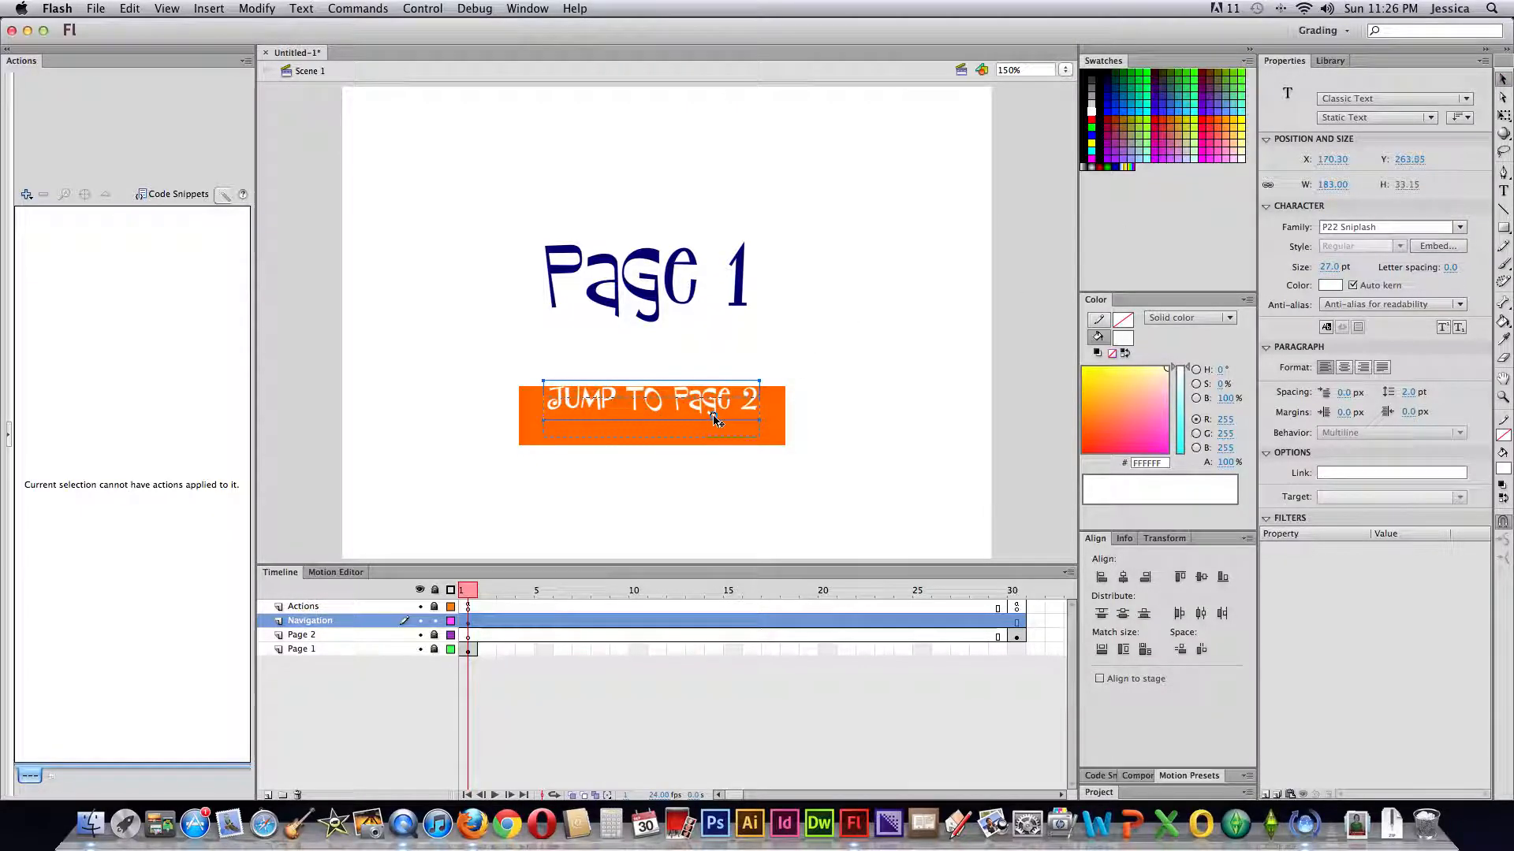
{"action": "left_click_drag", "start_coordinate": [724, 403], "coordinate": [726, 420]}
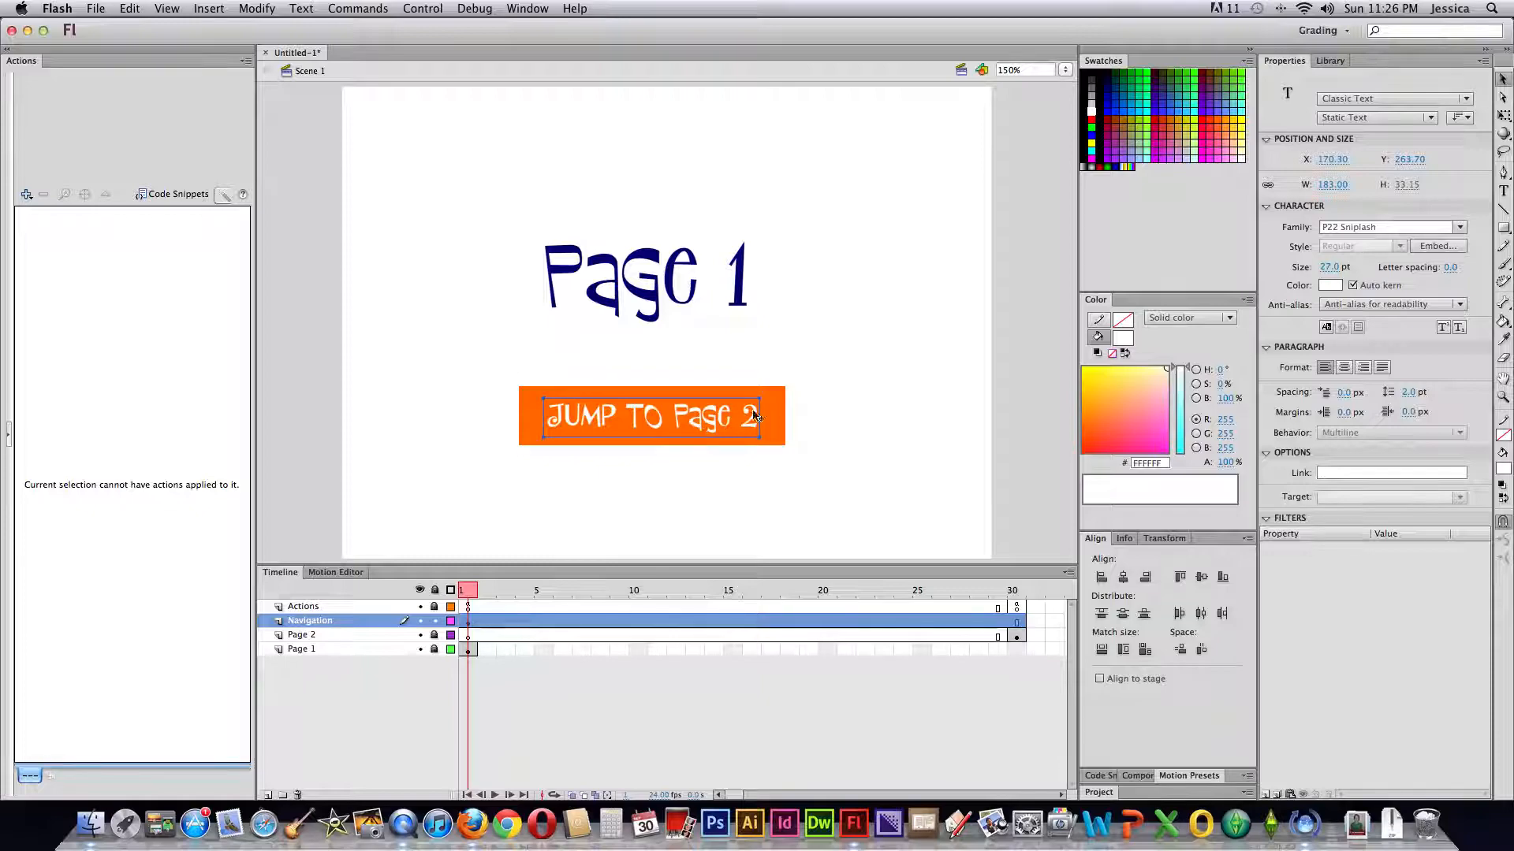
{"action": "left_click", "coordinate": [826, 412]}
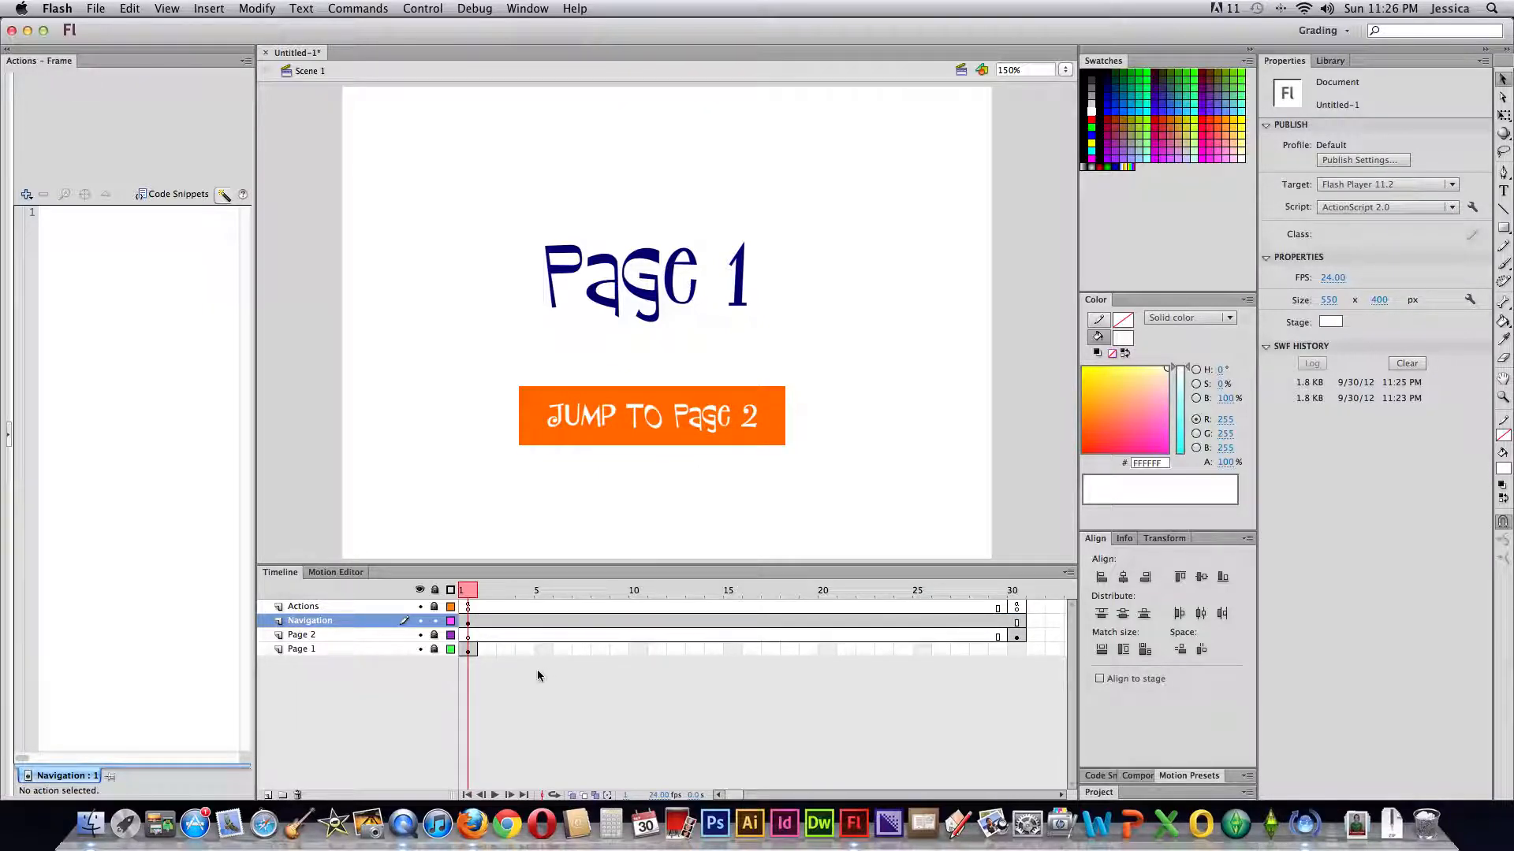
Step: Remove frames 2 to 30 from the Navigation layer and return to its frame 1 with nothing selected on the stage
{"action": "left_click", "coordinate": [486, 622]}
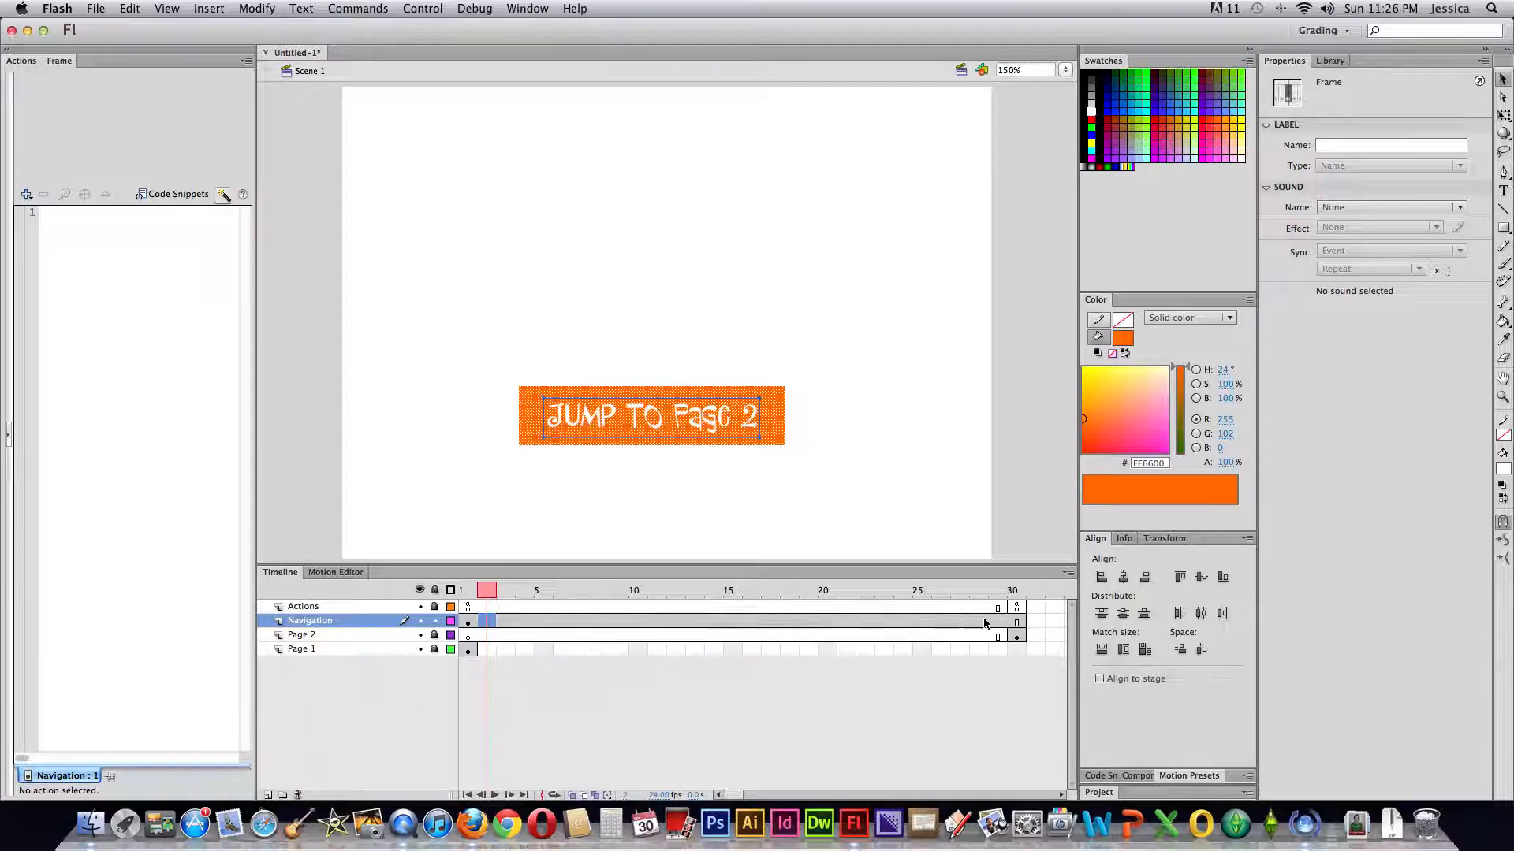
{"action": "left_click", "coordinate": [1017, 624], "text": "shift"}
{"action": "right_click", "coordinate": [713, 623]}
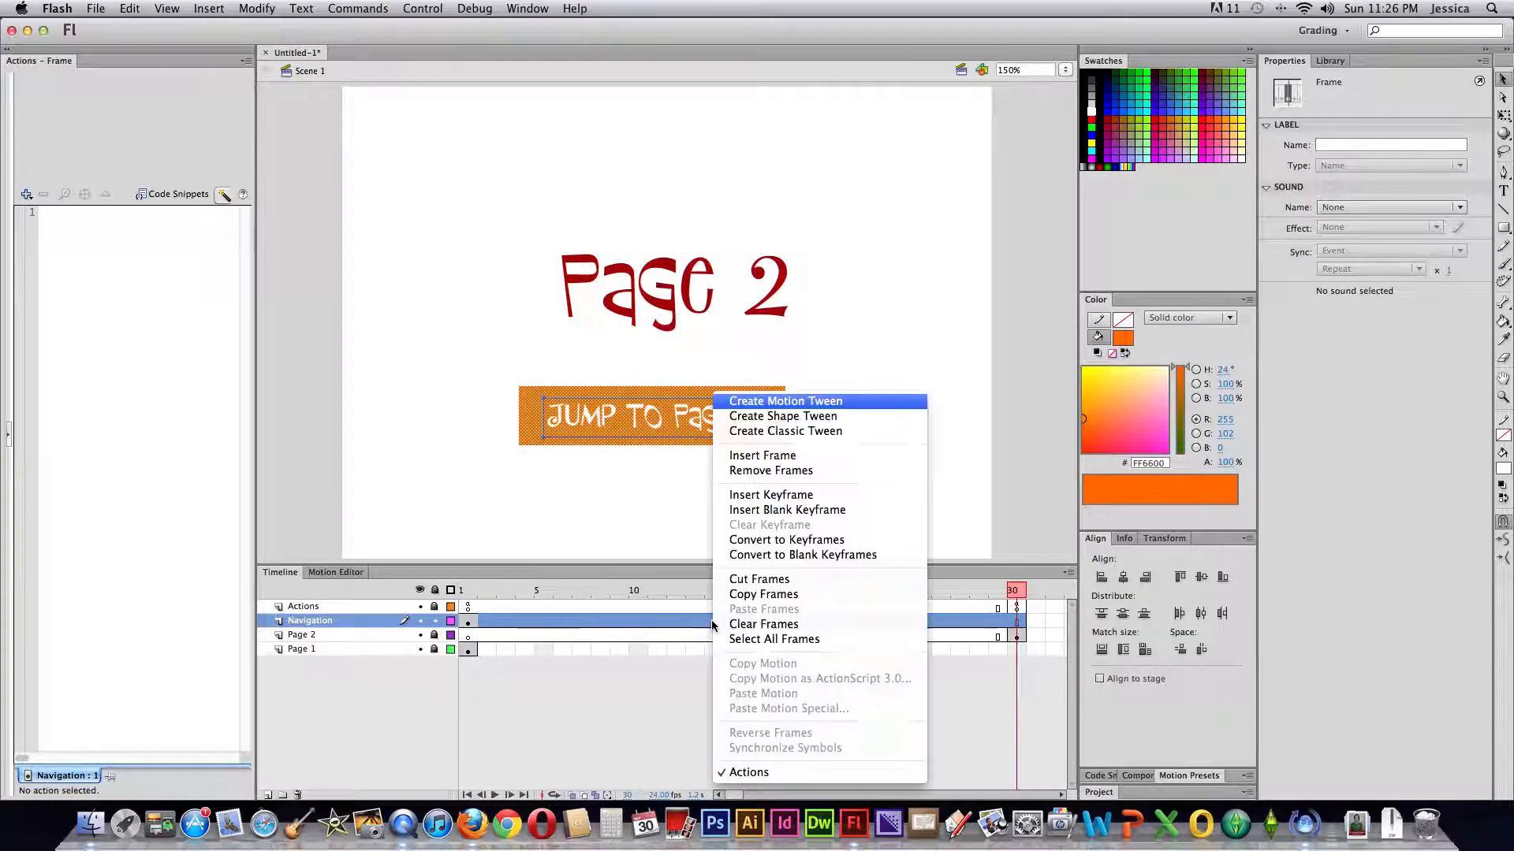
{"action": "left_click", "coordinate": [771, 471]}
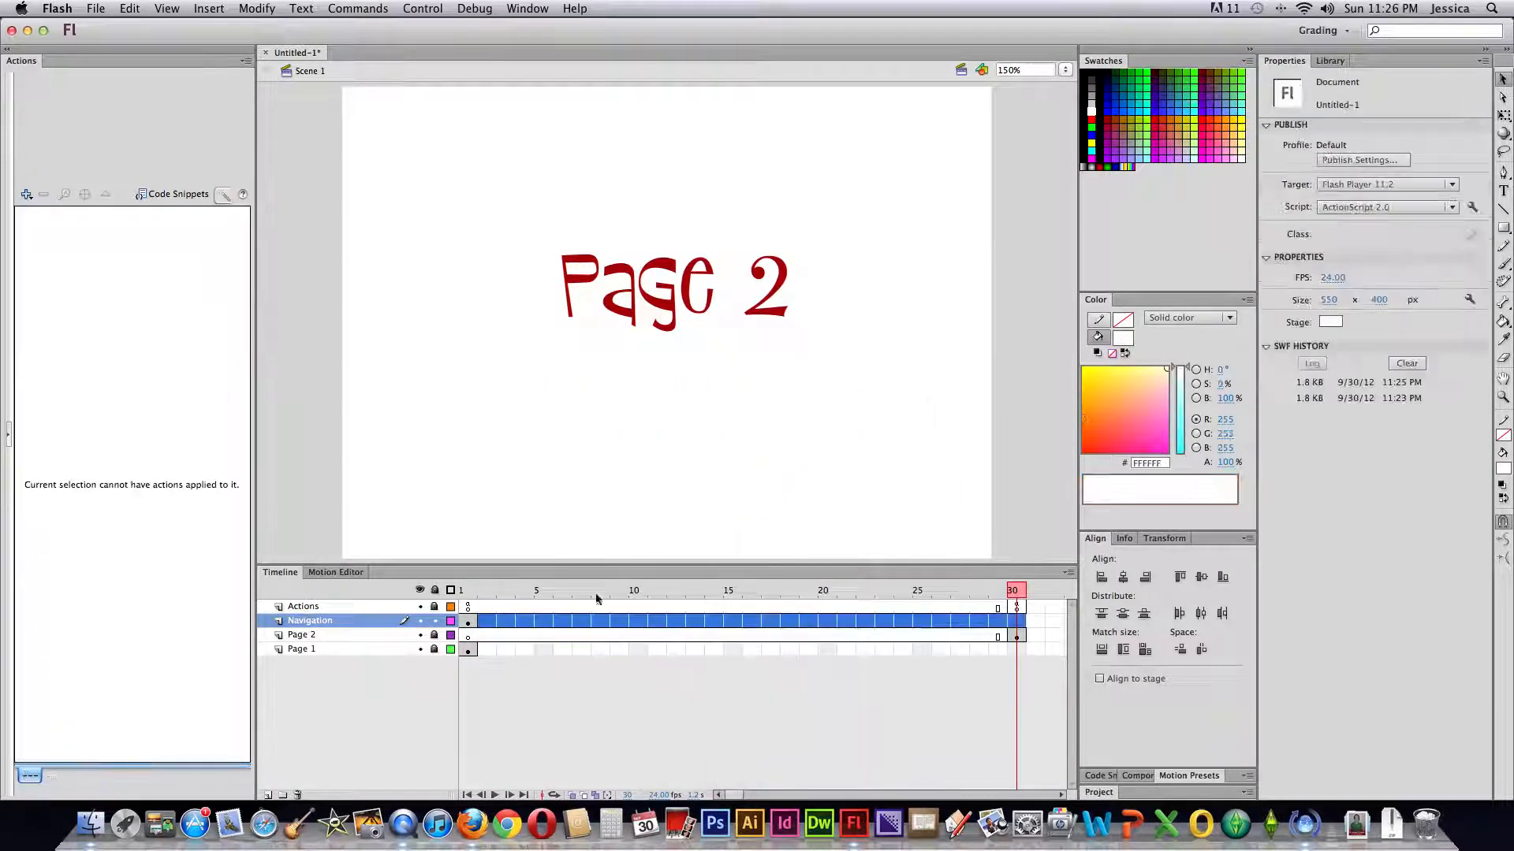
{"action": "left_click", "coordinate": [468, 622]}
{"action": "left_click", "coordinate": [585, 490]}
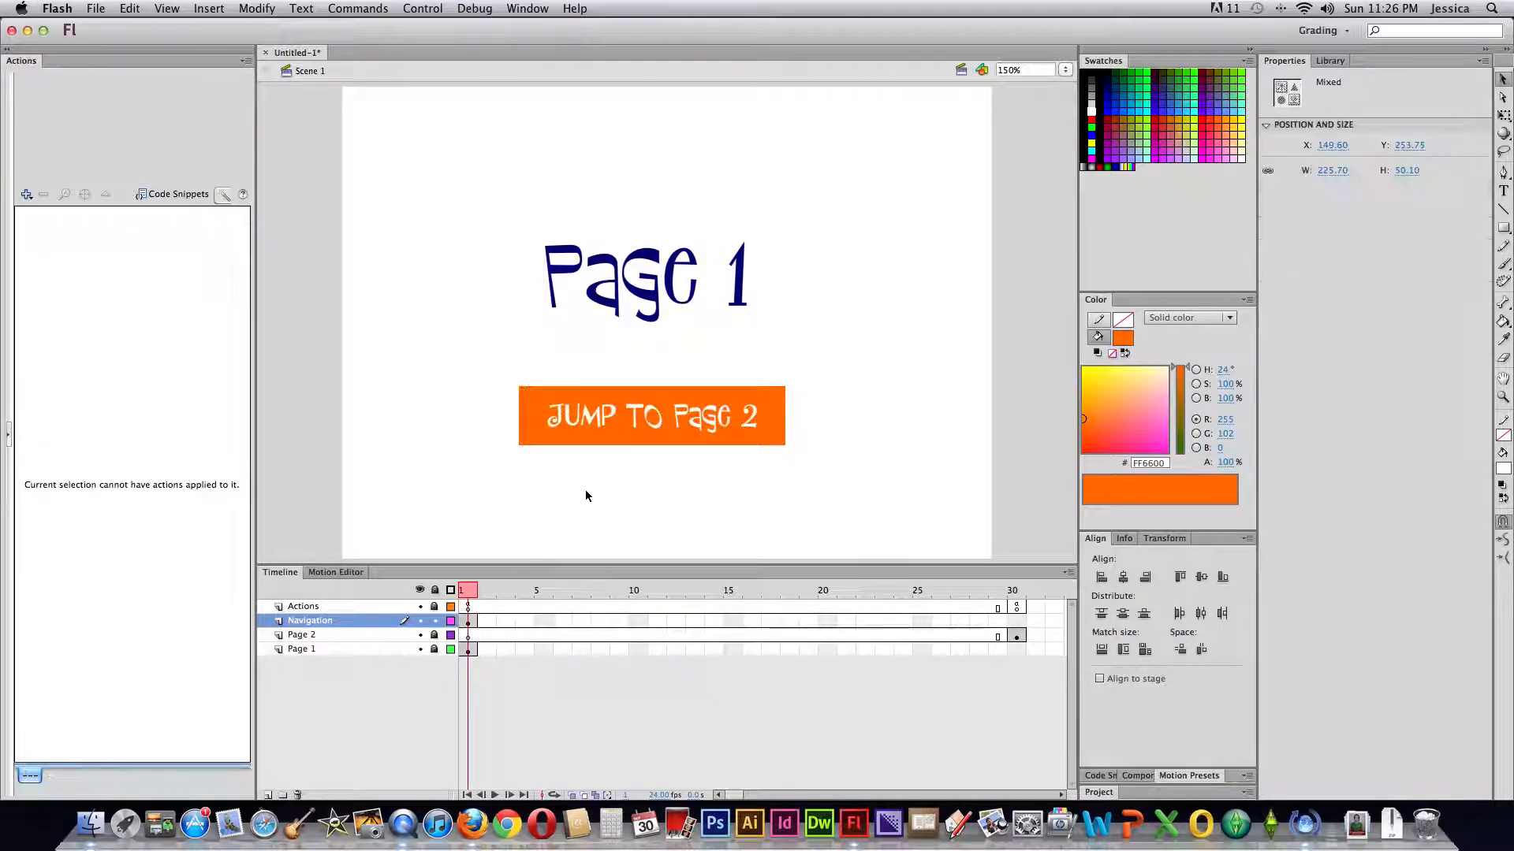
Step: Convert the orange rectangle and its text together into a Button symbol named btnPage2
{"action": "left_click_drag", "start_coordinate": [491, 375], "coordinate": [788, 449]}
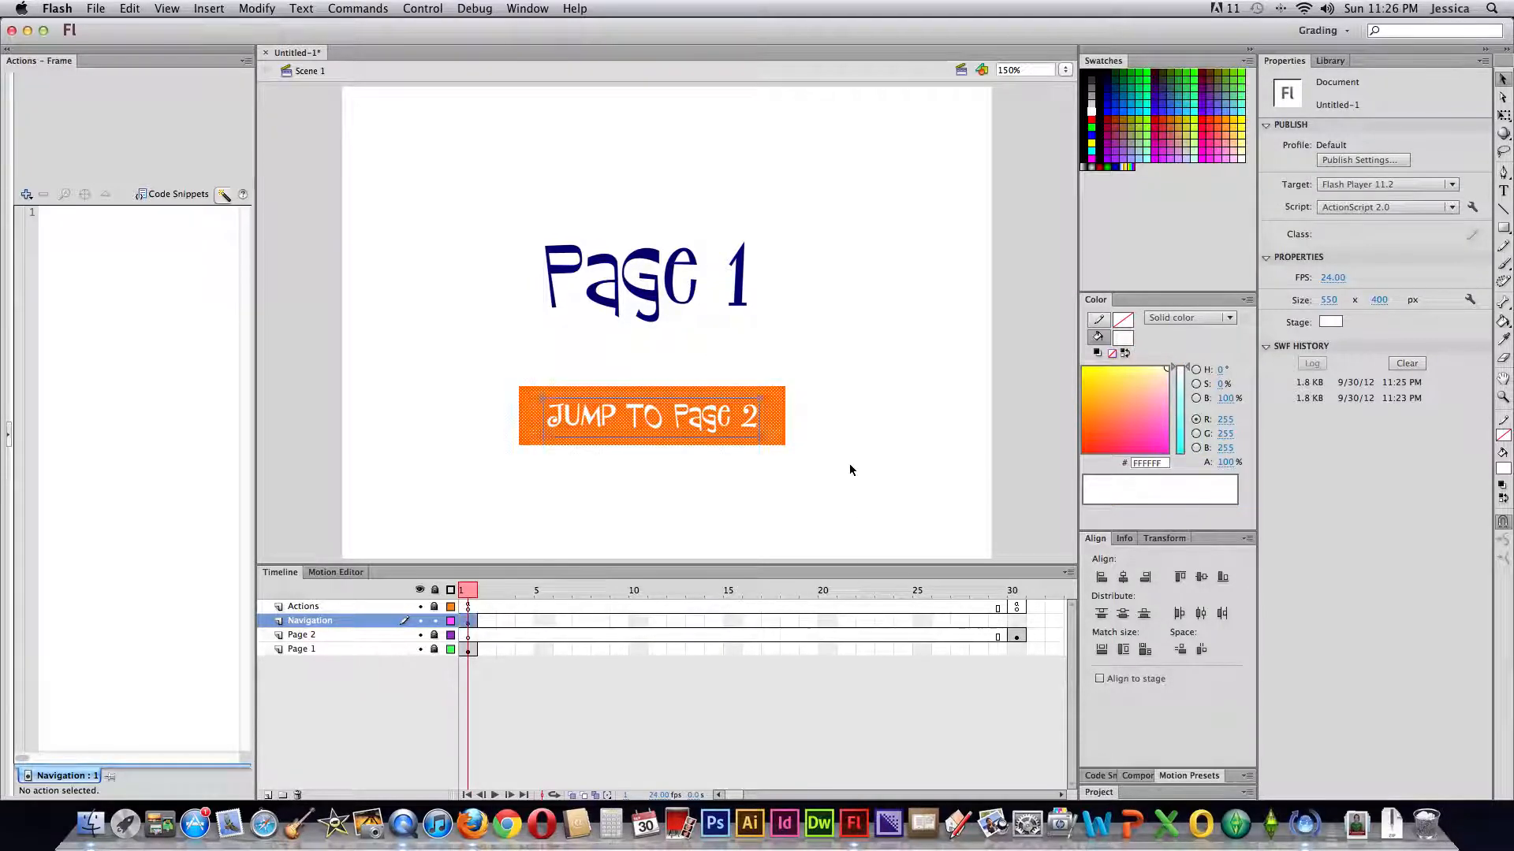
{"action": "left_click", "coordinate": [256, 8]}
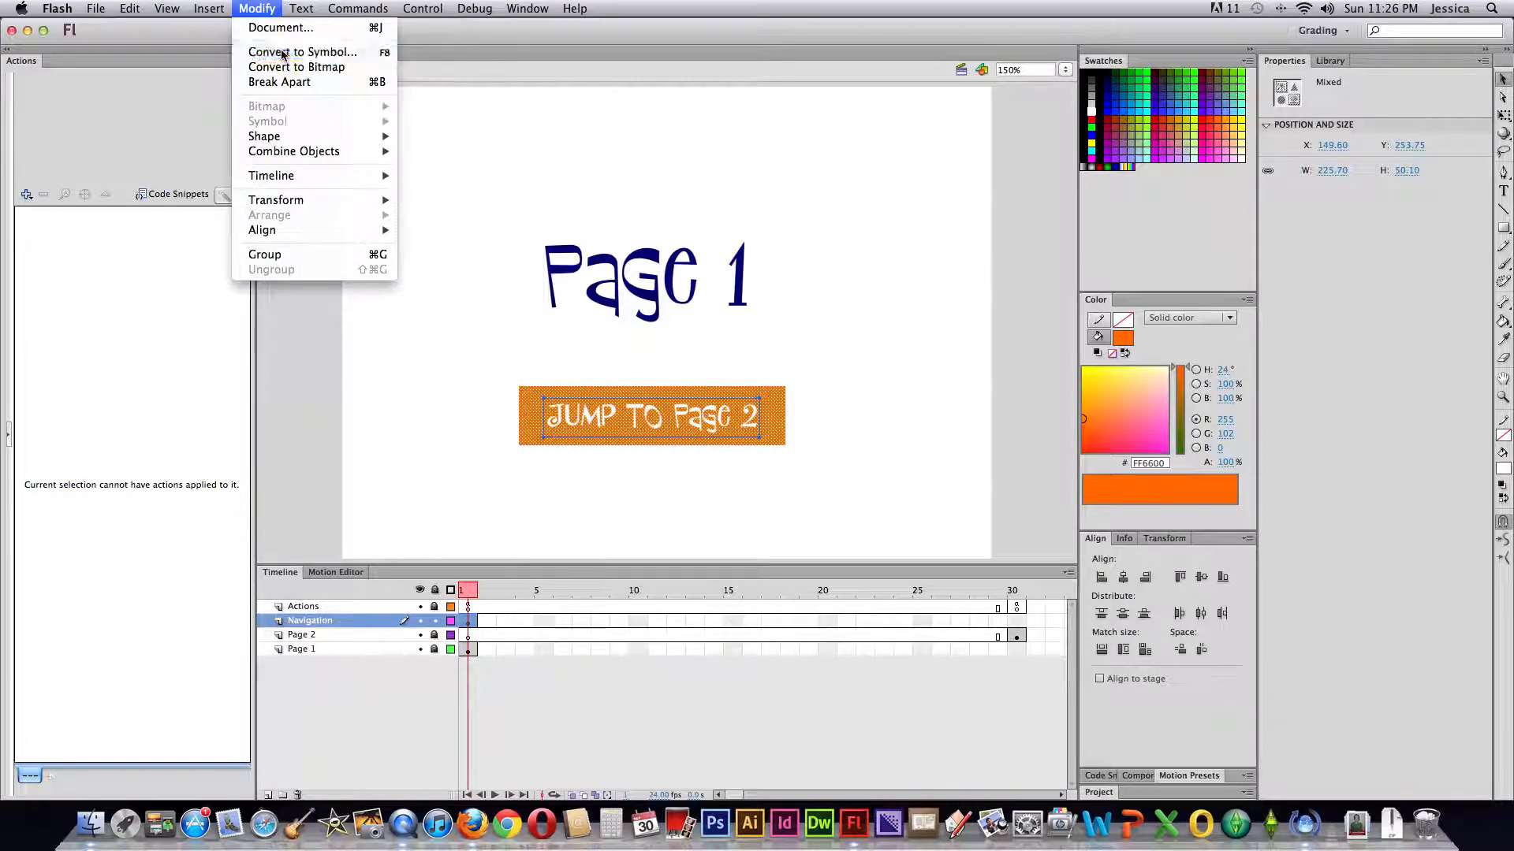
{"action": "left_click", "coordinate": [302, 52]}
{"action": "left_click", "coordinate": [628, 223]}
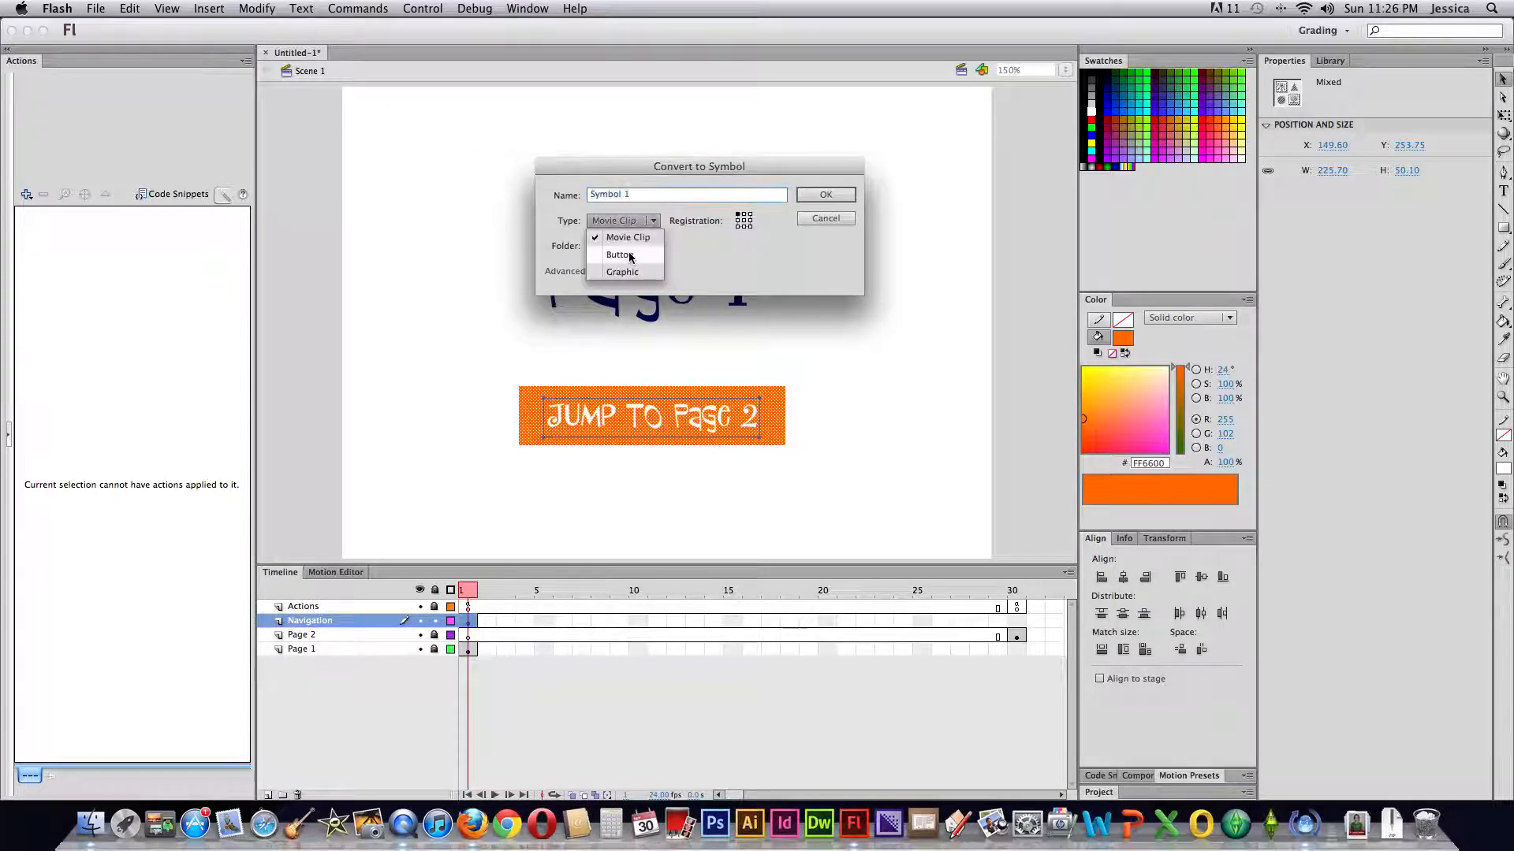
{"action": "left_click", "coordinate": [628, 236]}
{"action": "key", "text": "shift+Tab"}
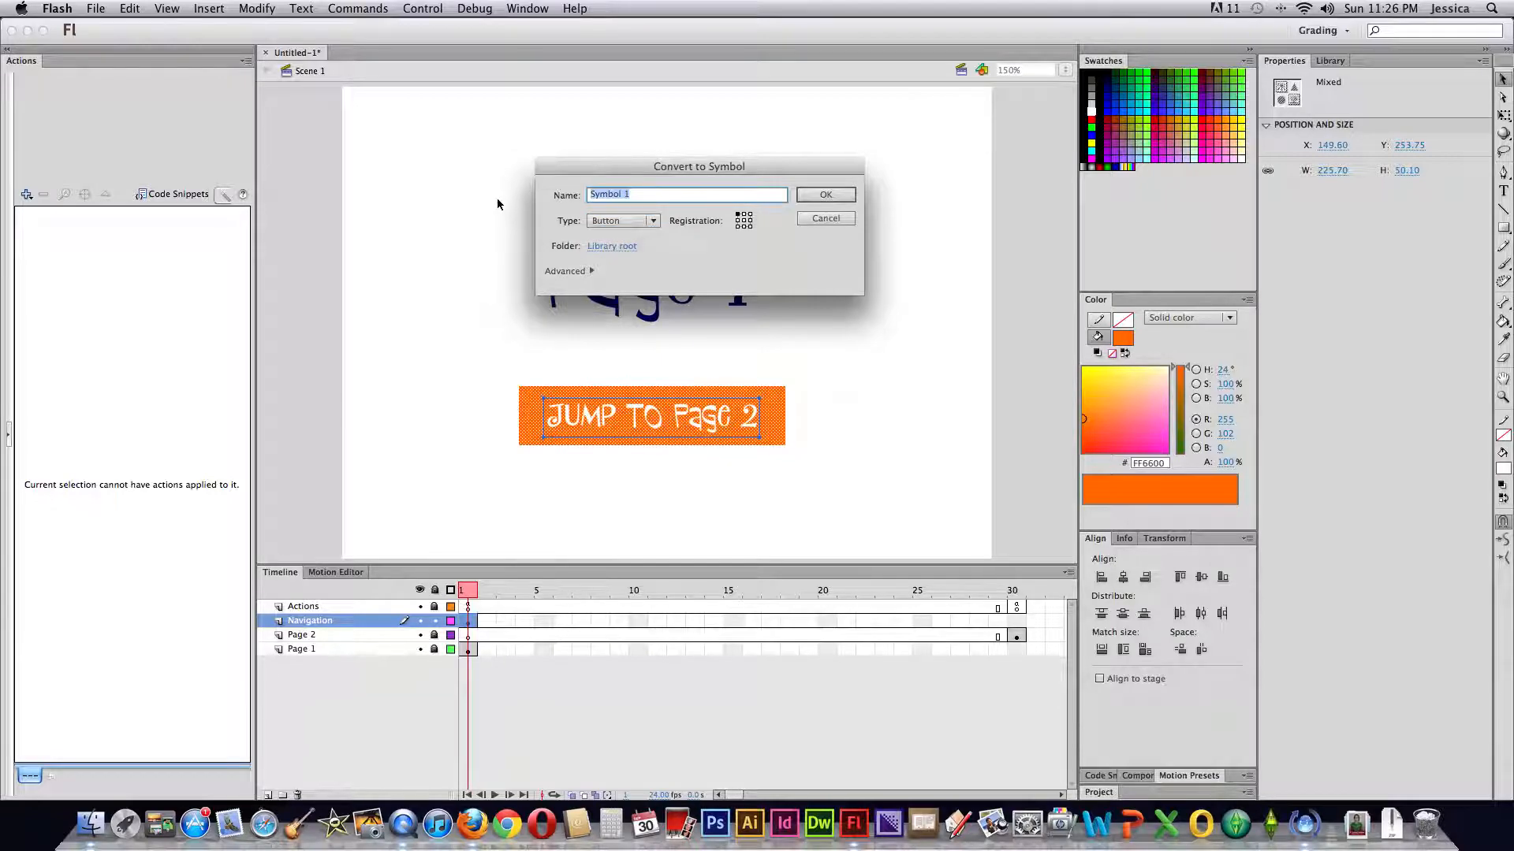
{"action": "type", "text": "bt"}
{"action": "type", "text": "nPage2"}
{"action": "left_click", "coordinate": [826, 195]}
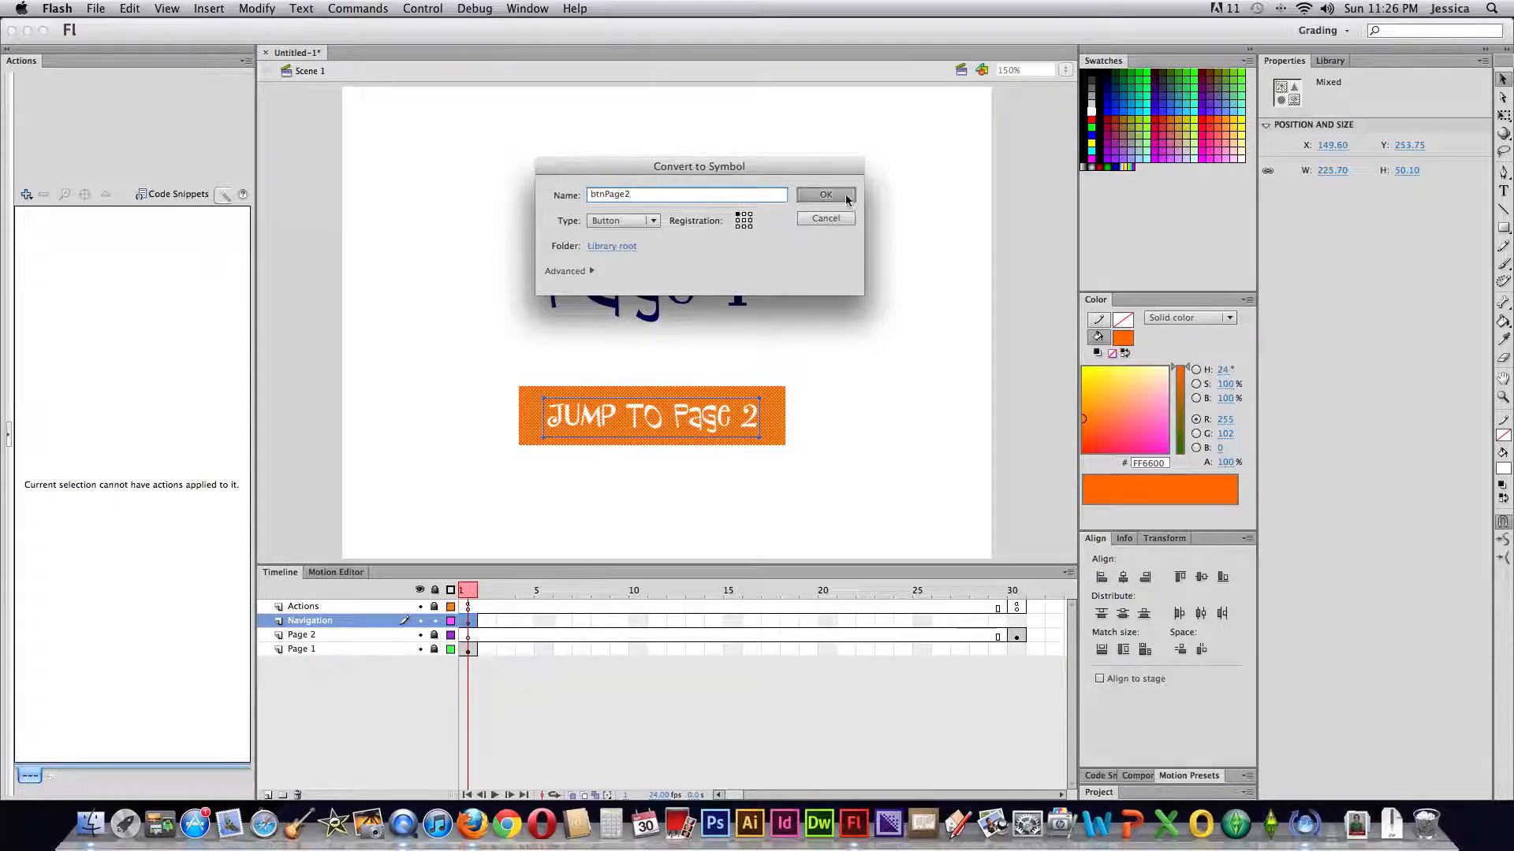
Step: Check the new button symbol in the library and test the movie, closing the preview
{"action": "left_click", "coordinate": [1331, 67]}
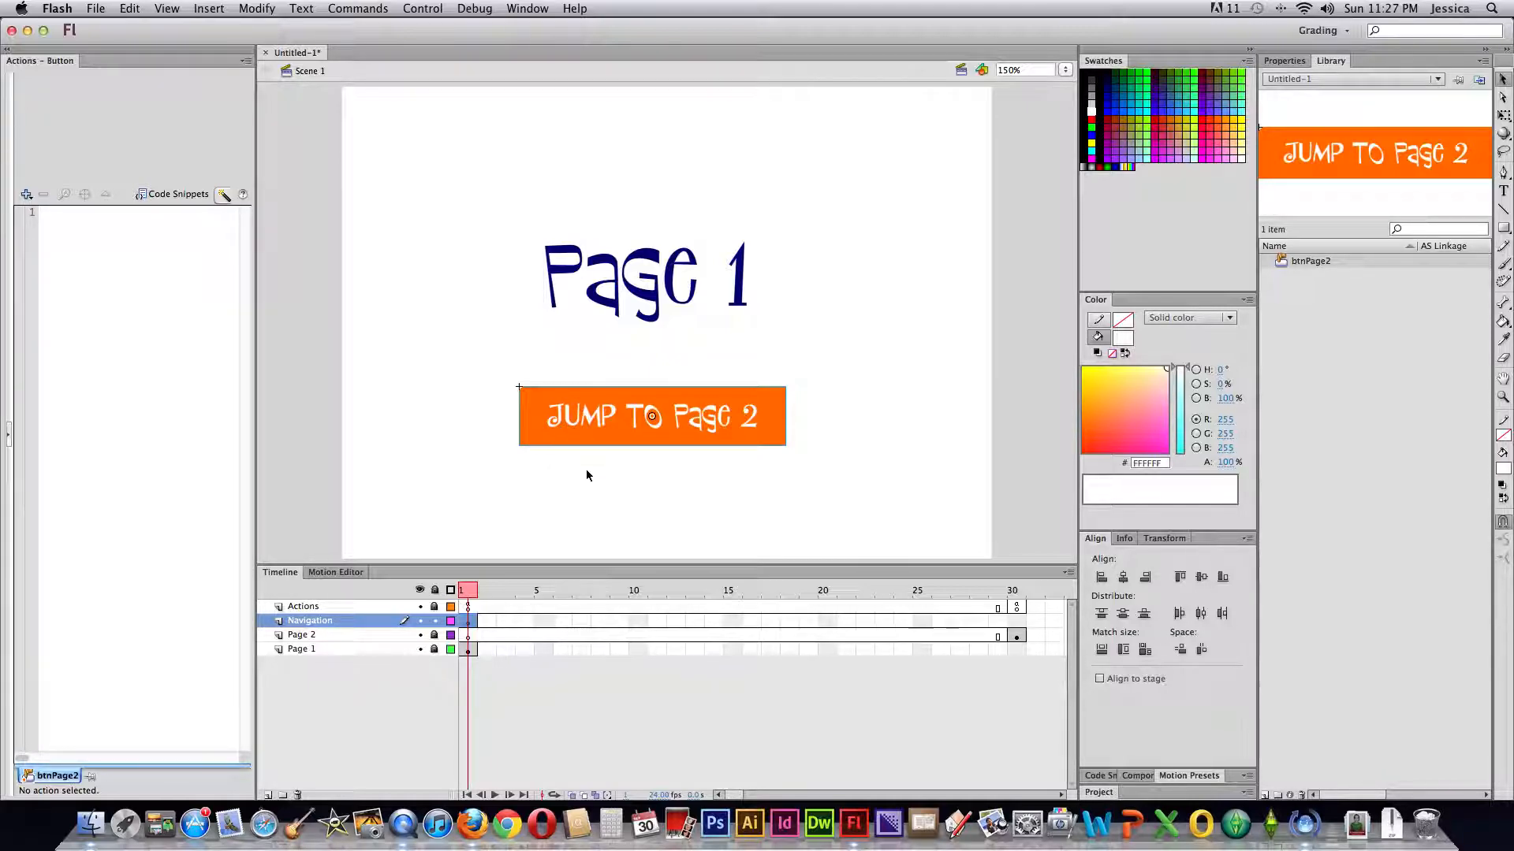
{"action": "key", "text": "super+Return"}
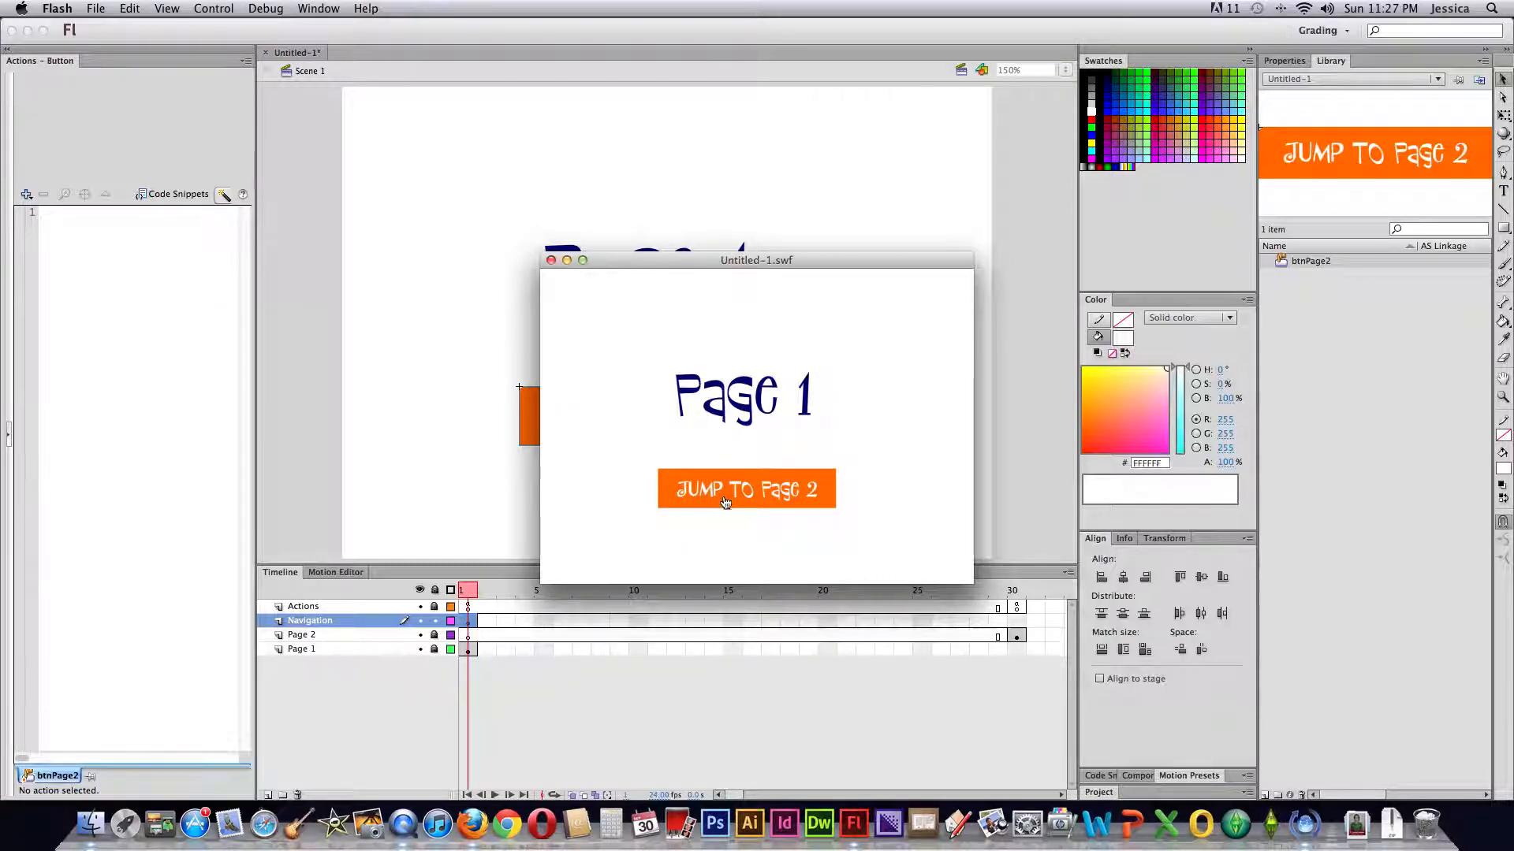
{"action": "left_click", "coordinate": [551, 260]}
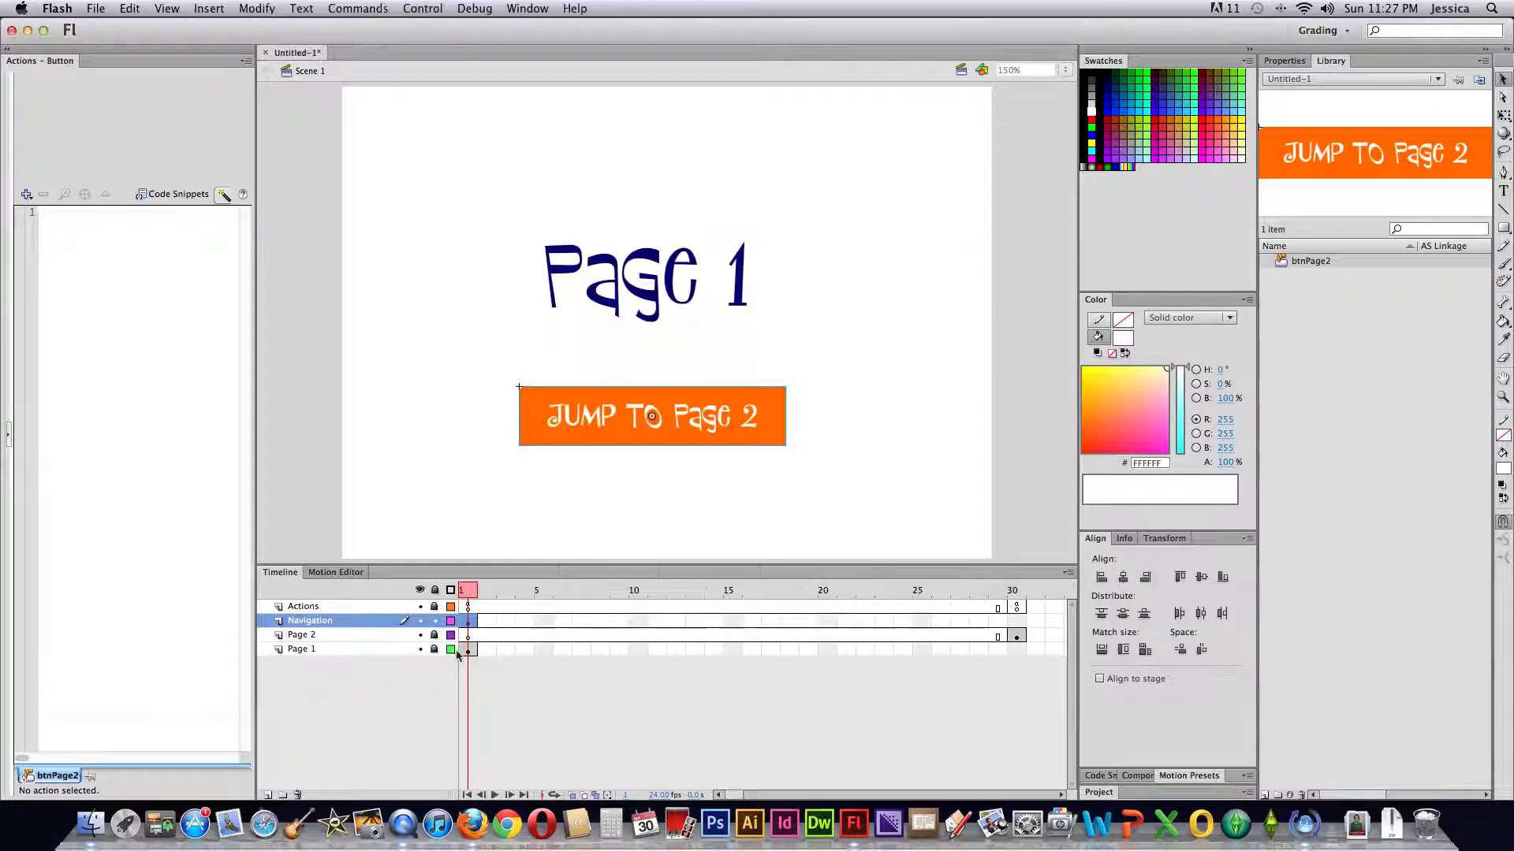
Step: Edit the btnPage2 symbol in place, adding an Over keyframe and recoloring its rectangle to magenta 990066
{"action": "double_click", "coordinate": [579, 429]}
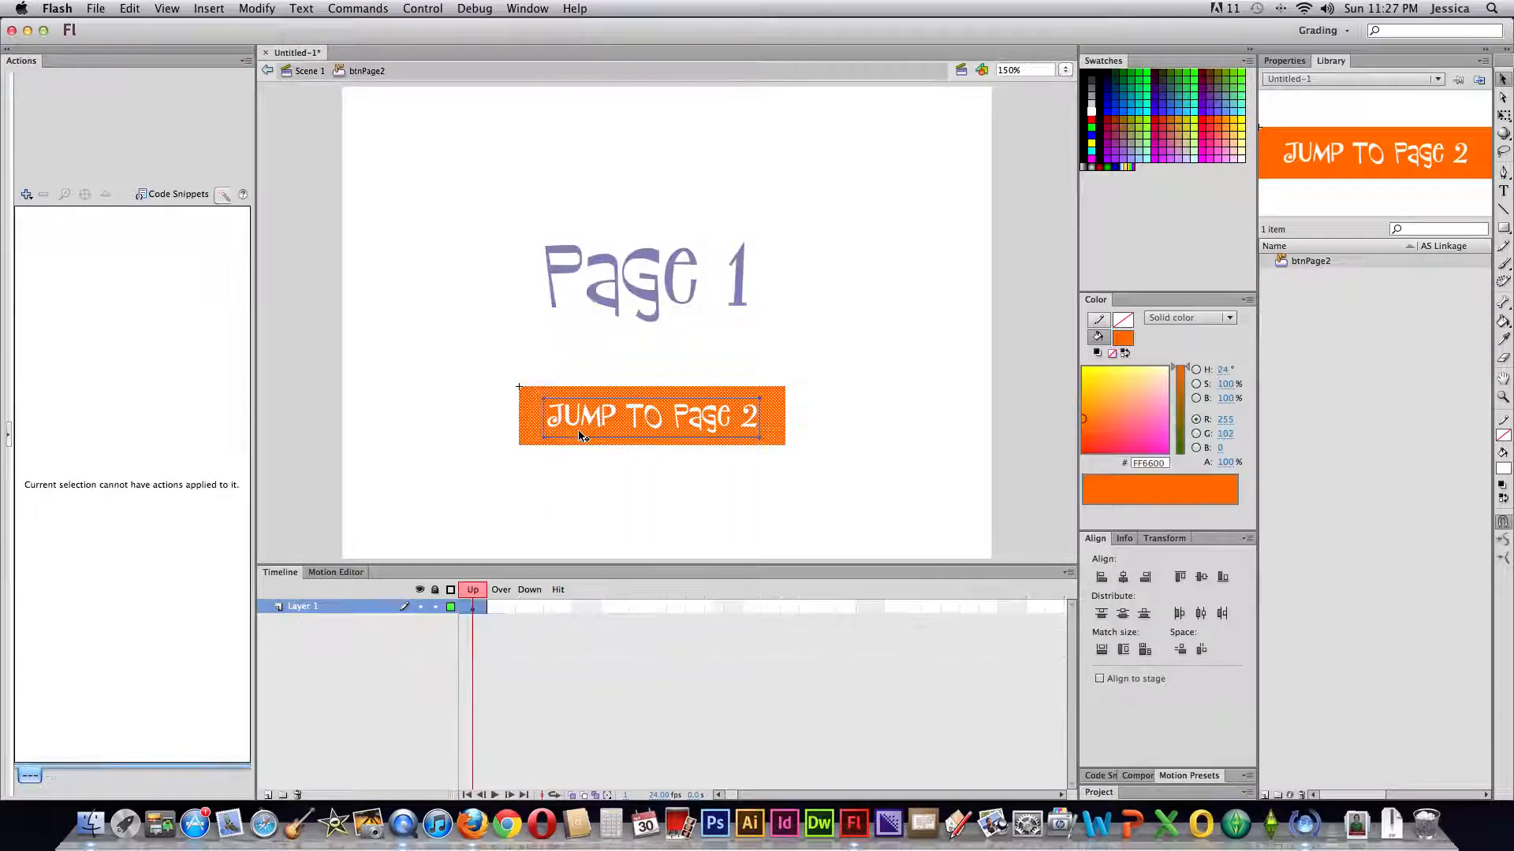
{"action": "left_click", "coordinate": [497, 609]}
{"action": "left_click", "coordinate": [503, 614]}
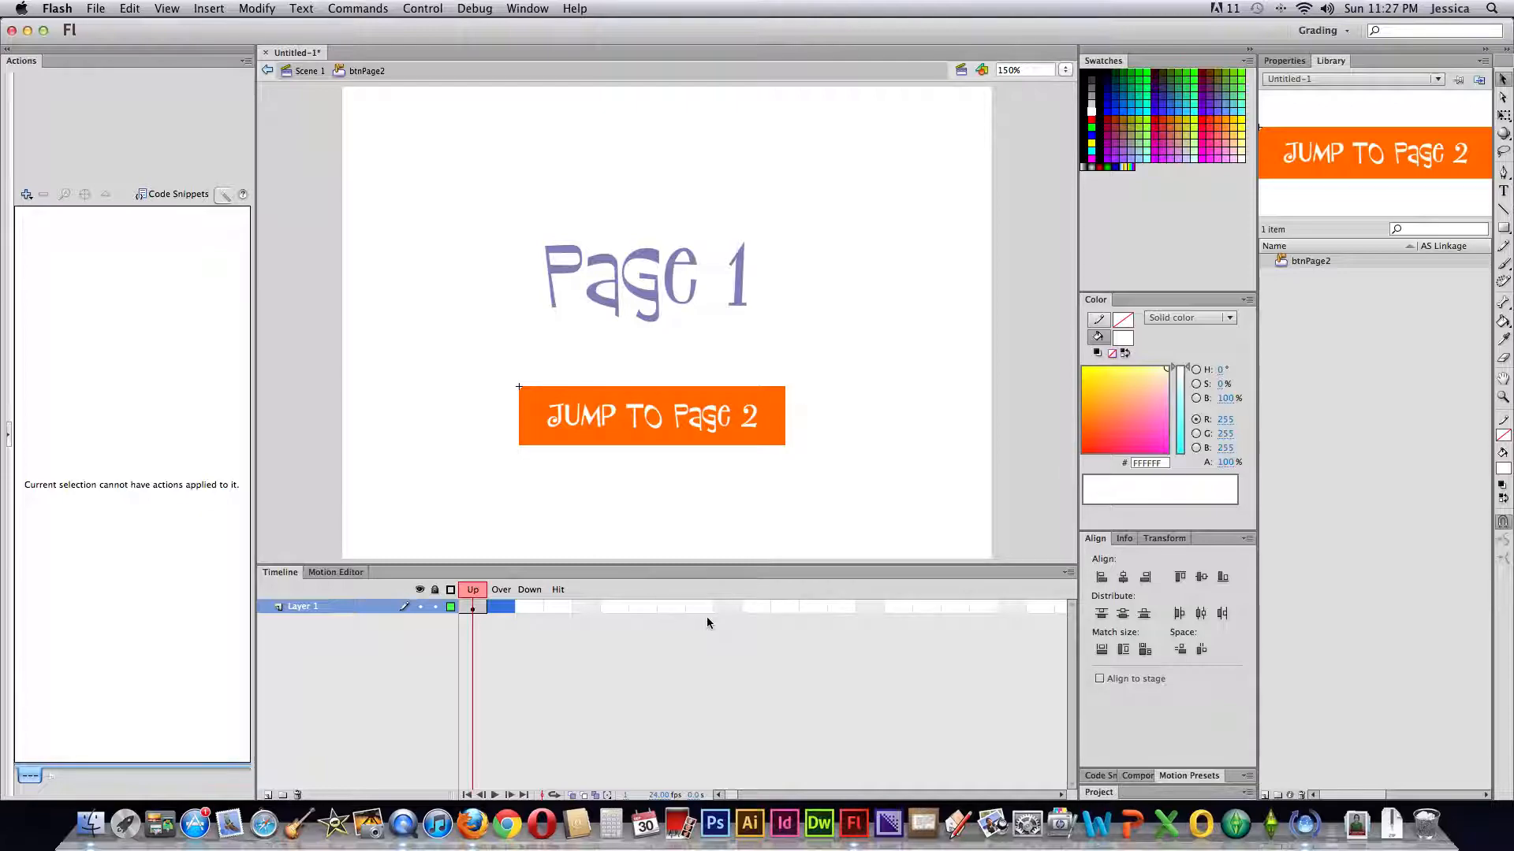
{"action": "left_click", "coordinate": [506, 611]}
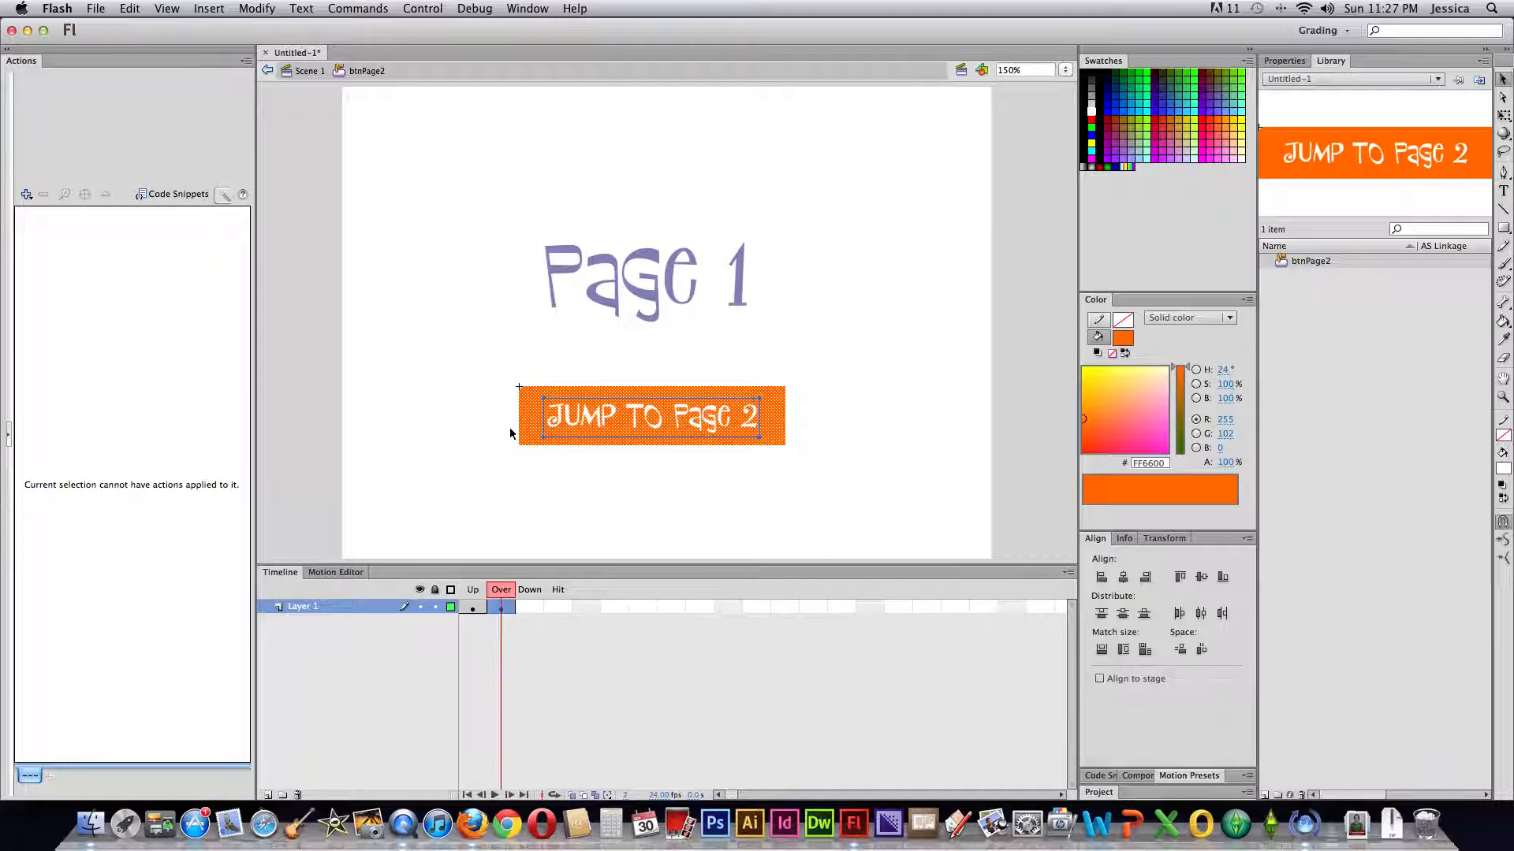
{"action": "left_click", "coordinate": [793, 425]}
{"action": "left_click", "coordinate": [782, 424]}
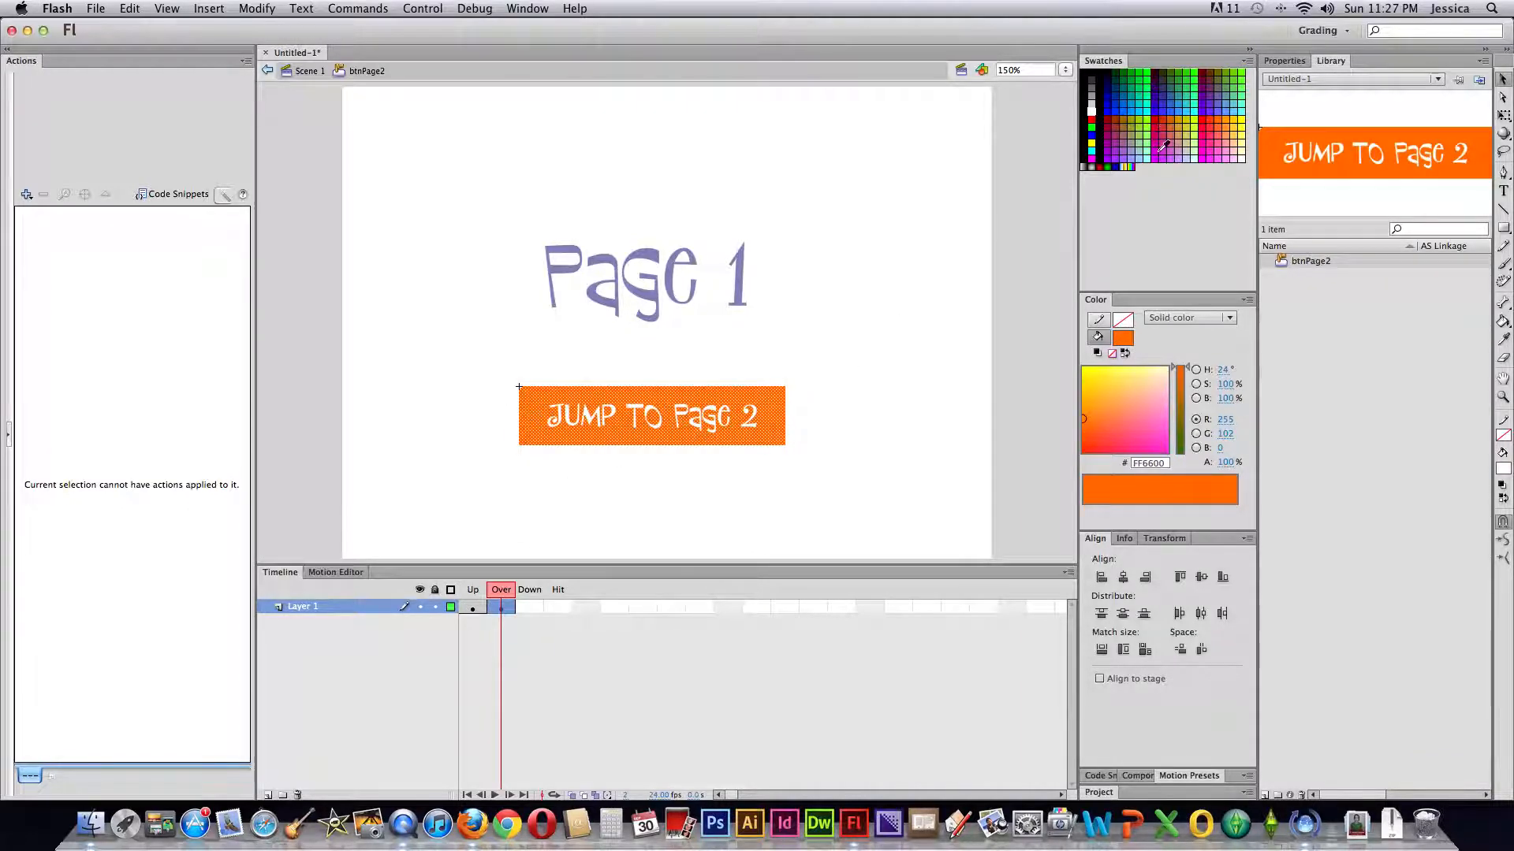
{"action": "left_click", "coordinate": [1107, 135]}
Step: Add a keyframe for the button's Down state and fill its rectangle with dark green 006633
{"action": "left_click", "coordinate": [529, 606]}
{"action": "key", "text": "F6"}
{"action": "left_click", "coordinate": [773, 414]}
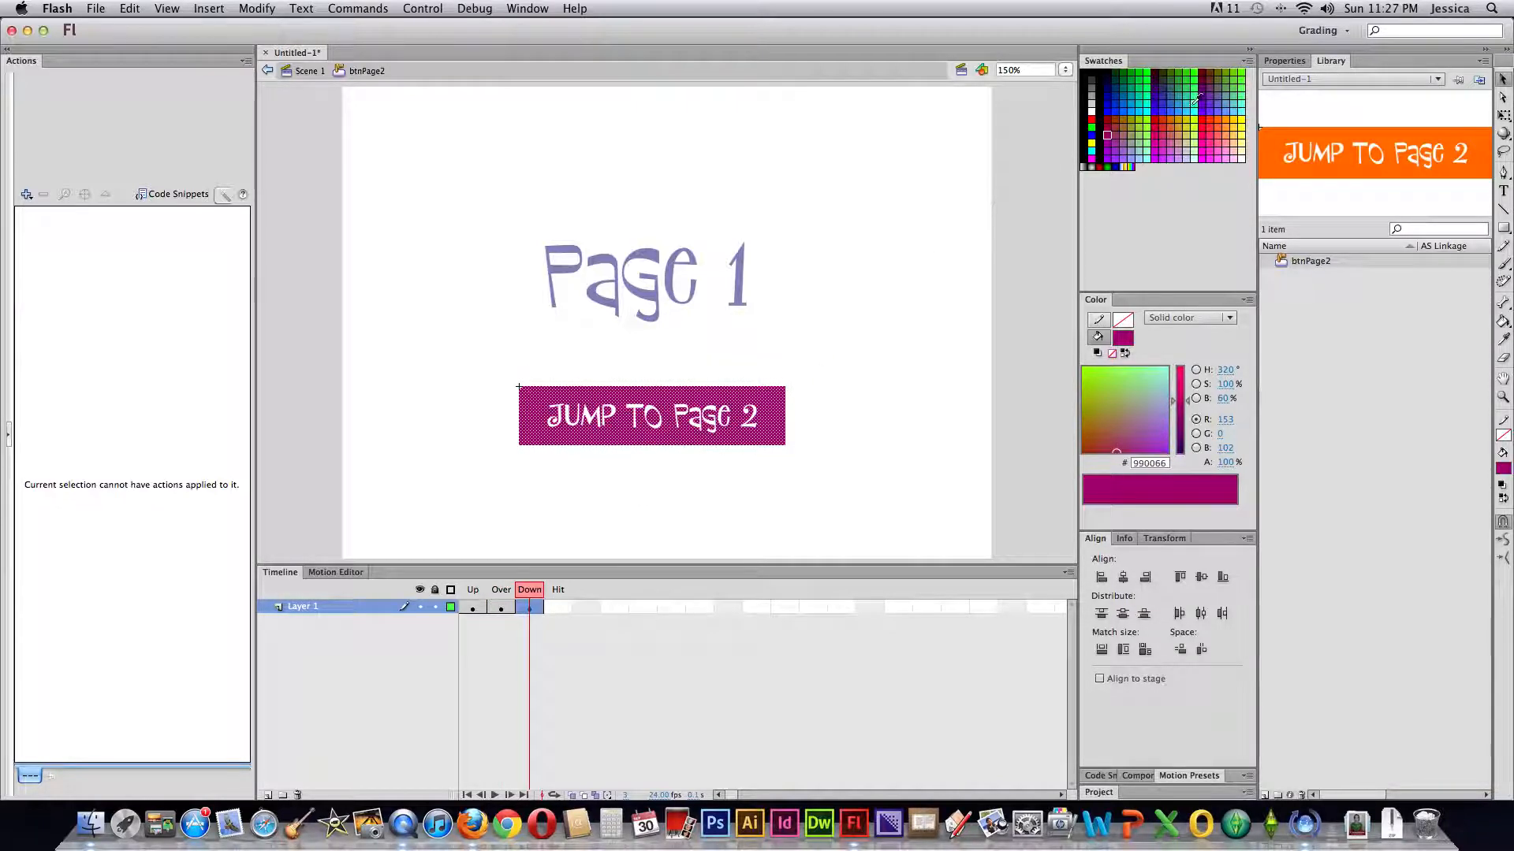
{"action": "left_click", "coordinate": [1123, 80]}
Step: Add a keyframe for the button's Hit state, delete its text and fill the rectangle with yellow FFFF00
{"action": "left_click", "coordinate": [565, 609]}
{"action": "key", "text": "F6"}
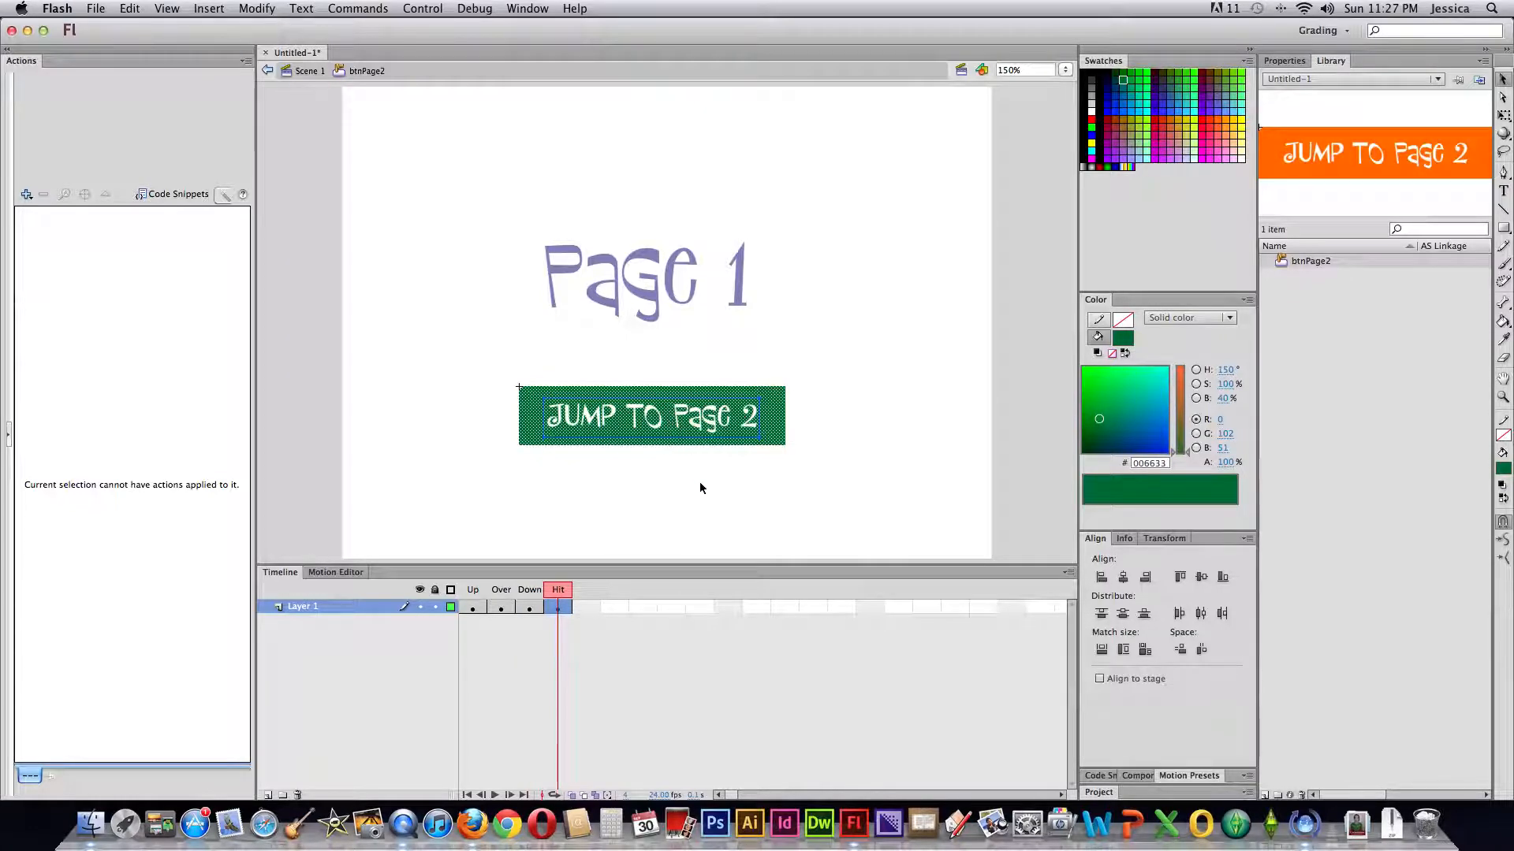
{"action": "left_click", "coordinate": [693, 425]}
{"action": "key", "text": "Delete"}
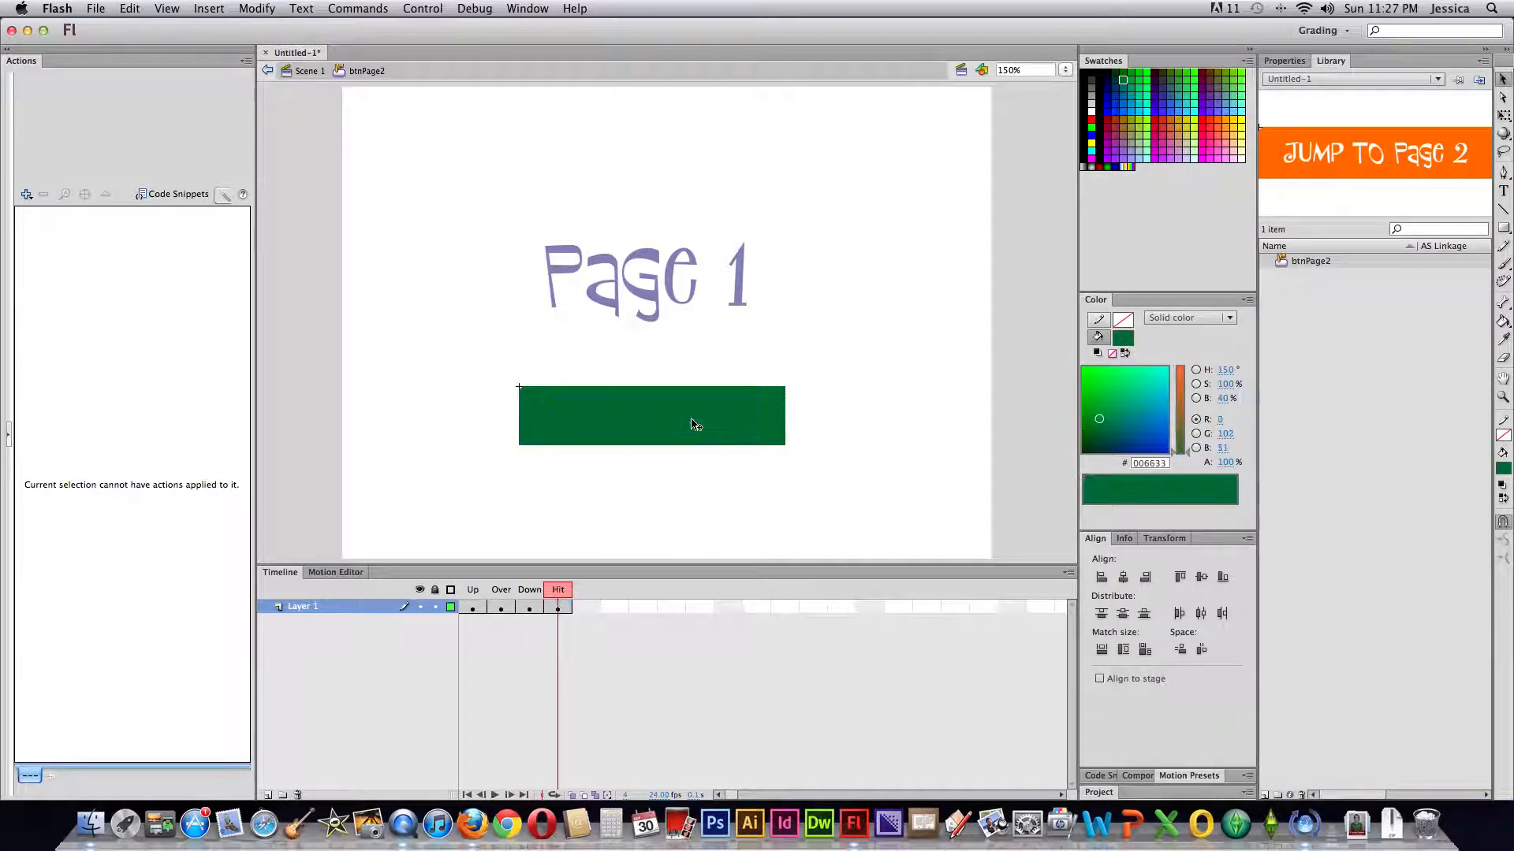
{"action": "left_click", "coordinate": [694, 426]}
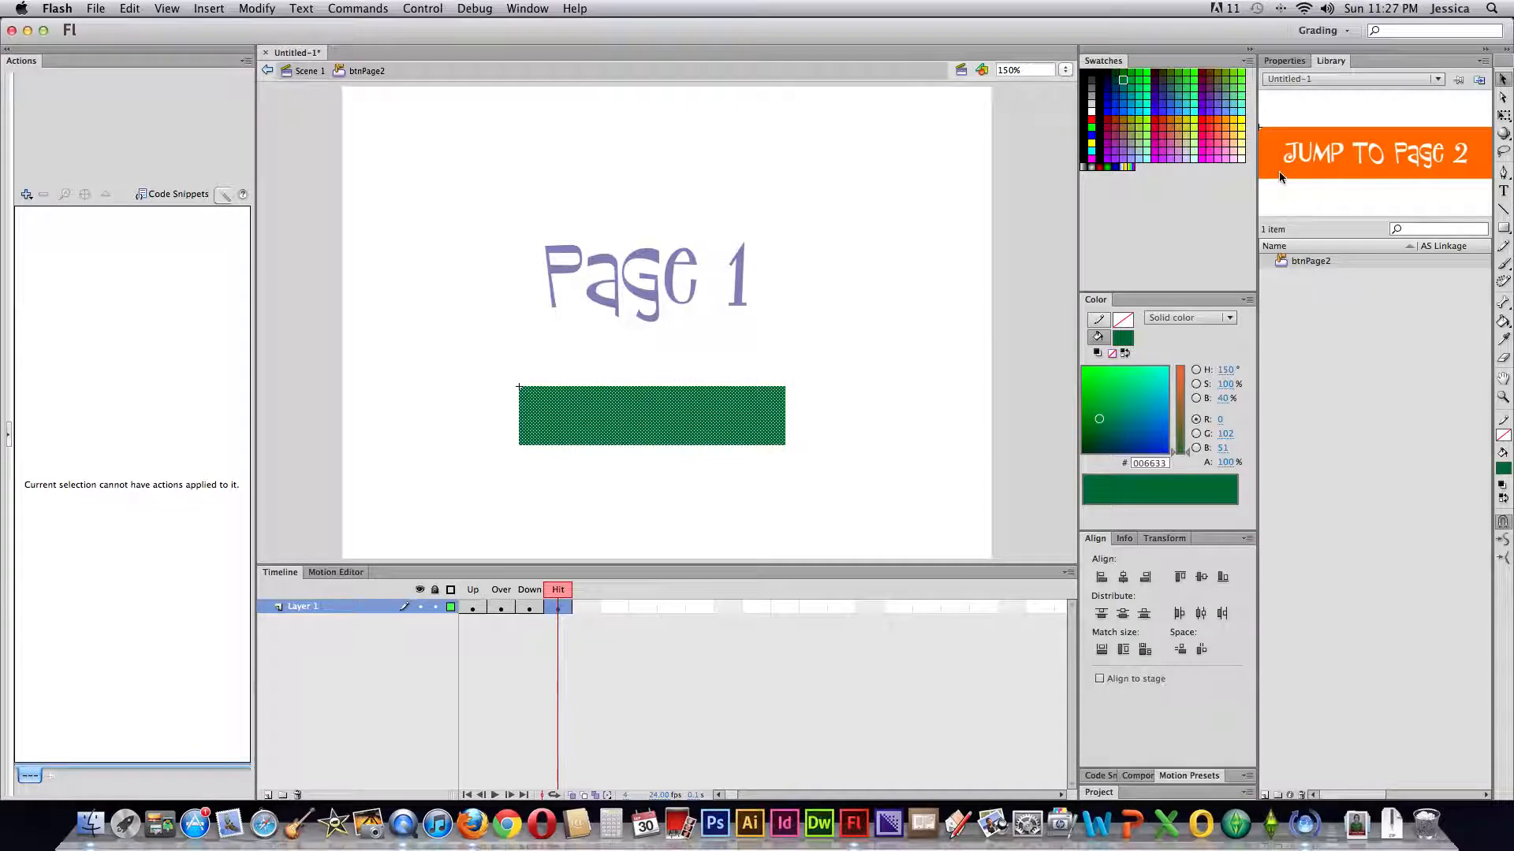
{"action": "left_click", "coordinate": [1240, 125]}
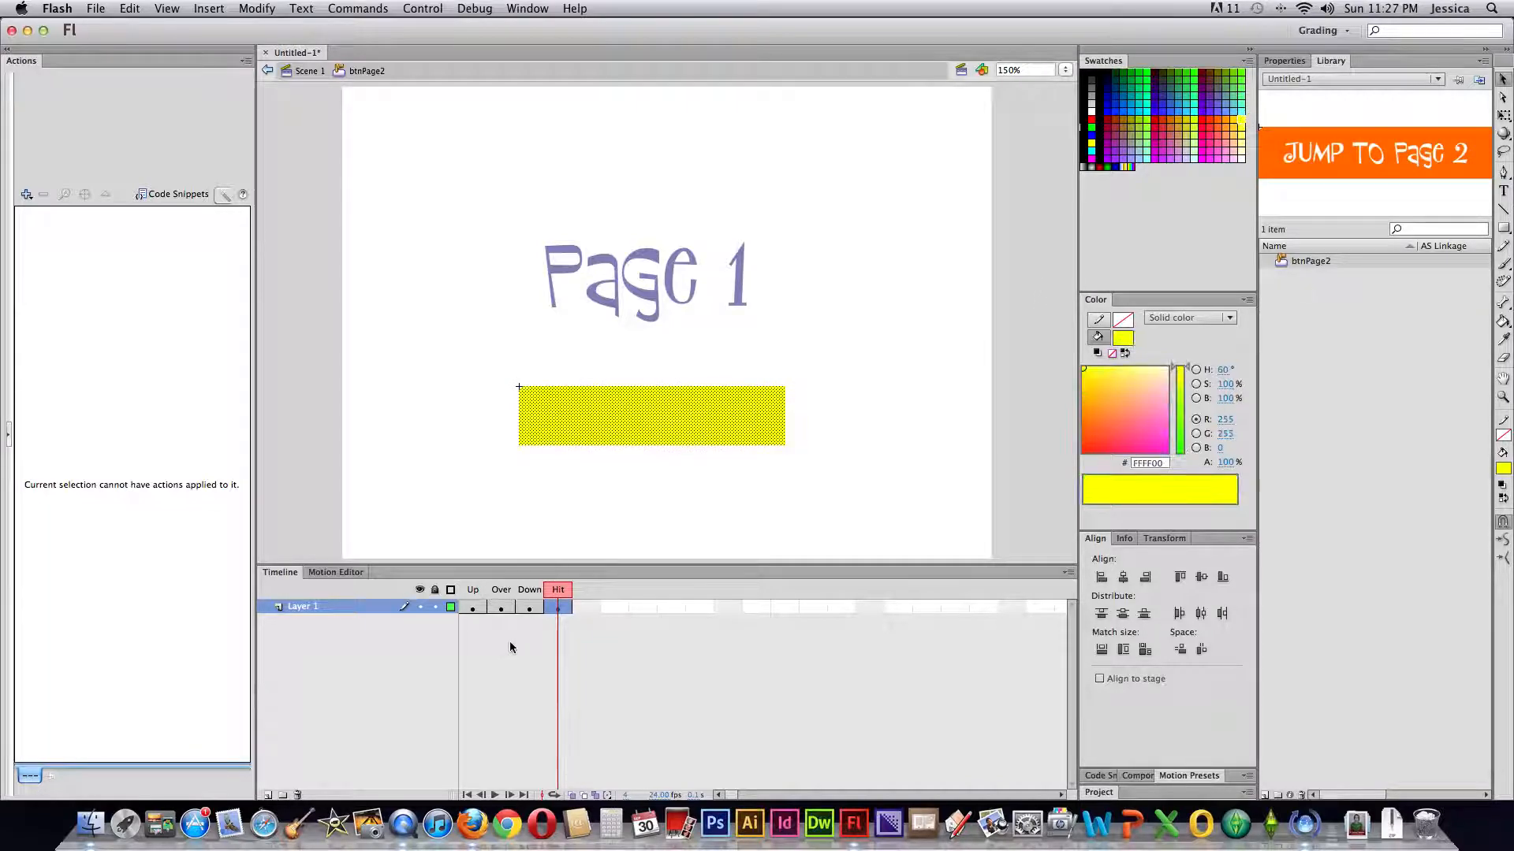
Step: Review the Down and Over states, then test the button's rollover and pressed colors in the movie preview and close it
{"action": "left_click", "coordinate": [529, 608]}
{"action": "left_click", "coordinate": [503, 609]}
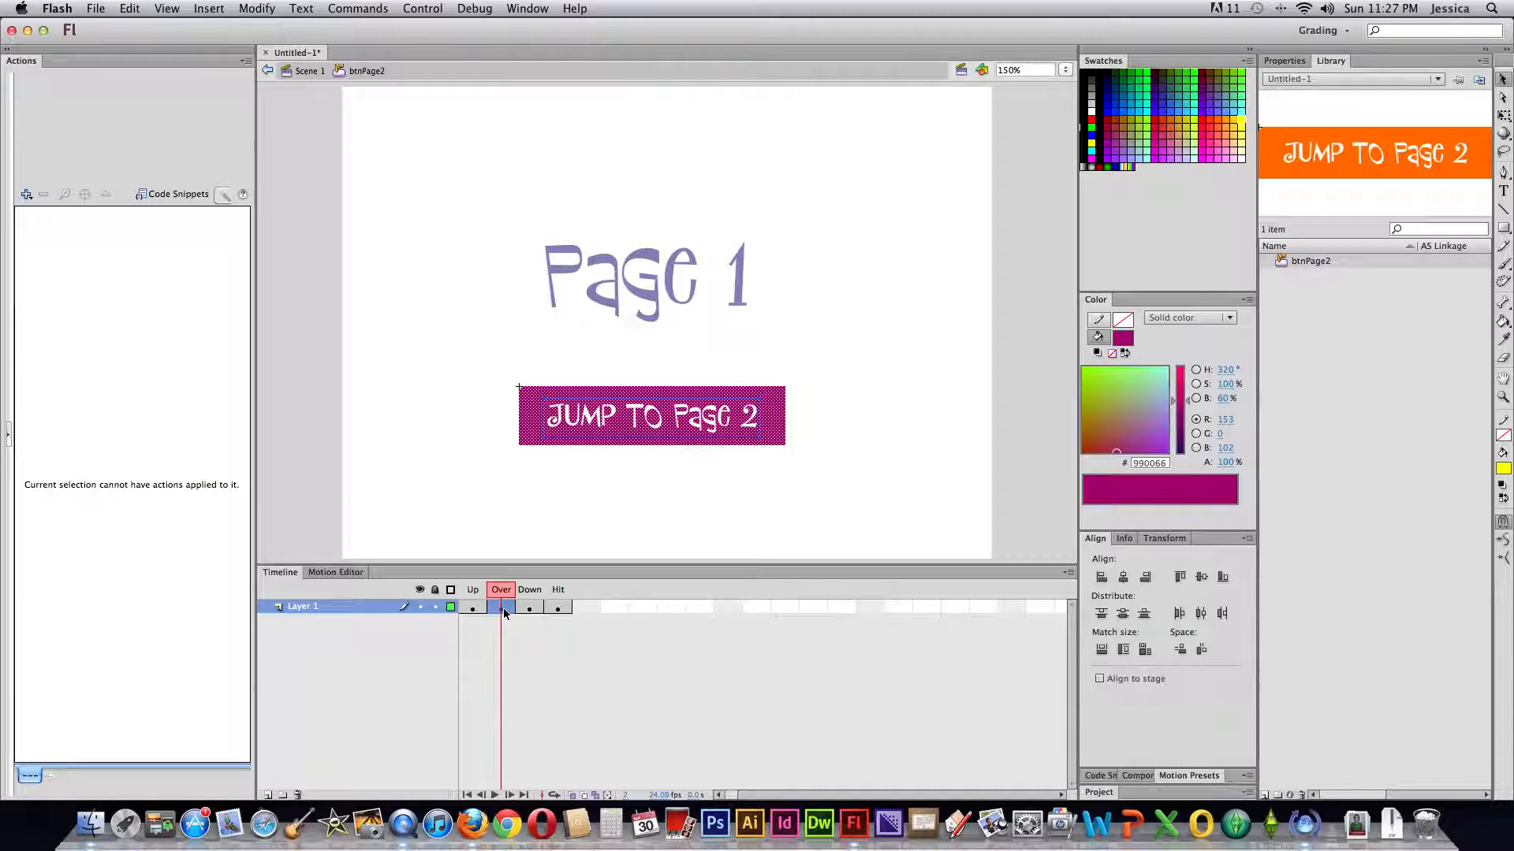
{"action": "key", "text": "super+Return"}
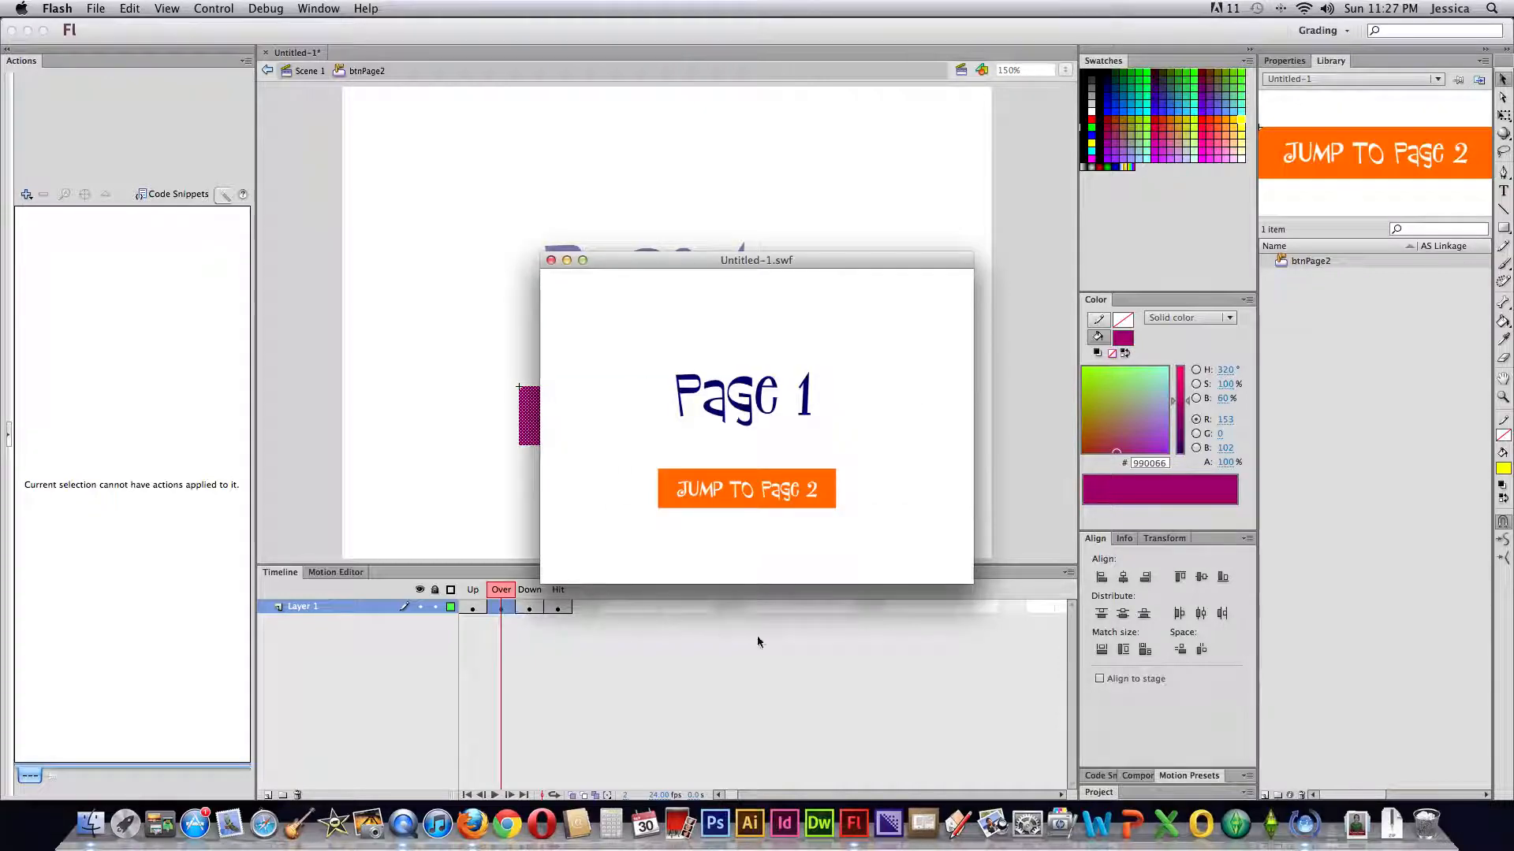
{"action": "left_click", "coordinate": [730, 506]}
{"action": "left_click", "coordinate": [551, 261]}
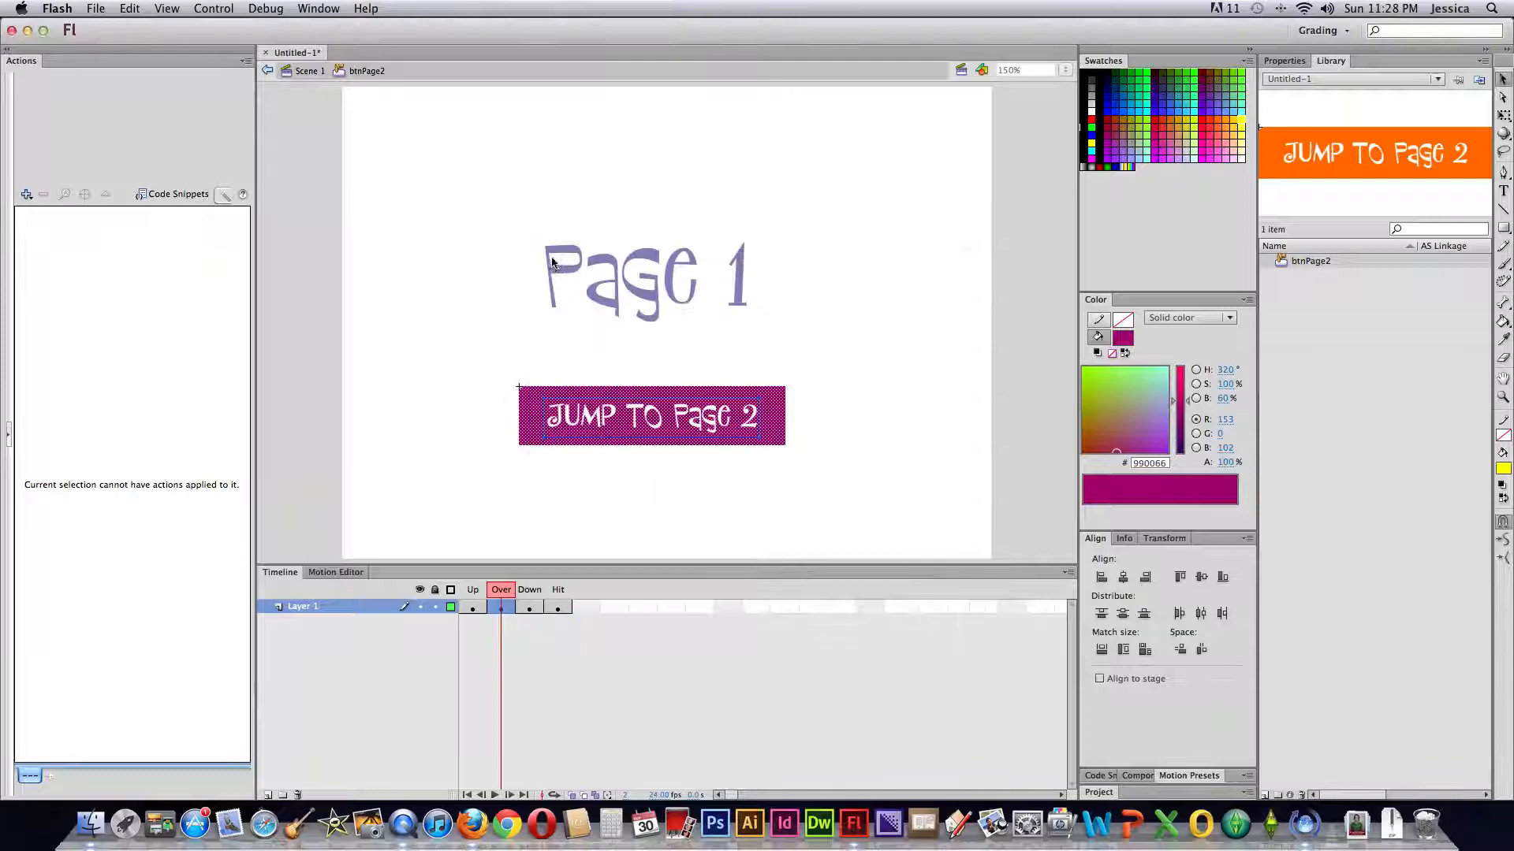
Step: Return to the main scene and add a goto action to the btnPage2 button that plays frame 30 on release
{"action": "left_click", "coordinate": [293, 78]}
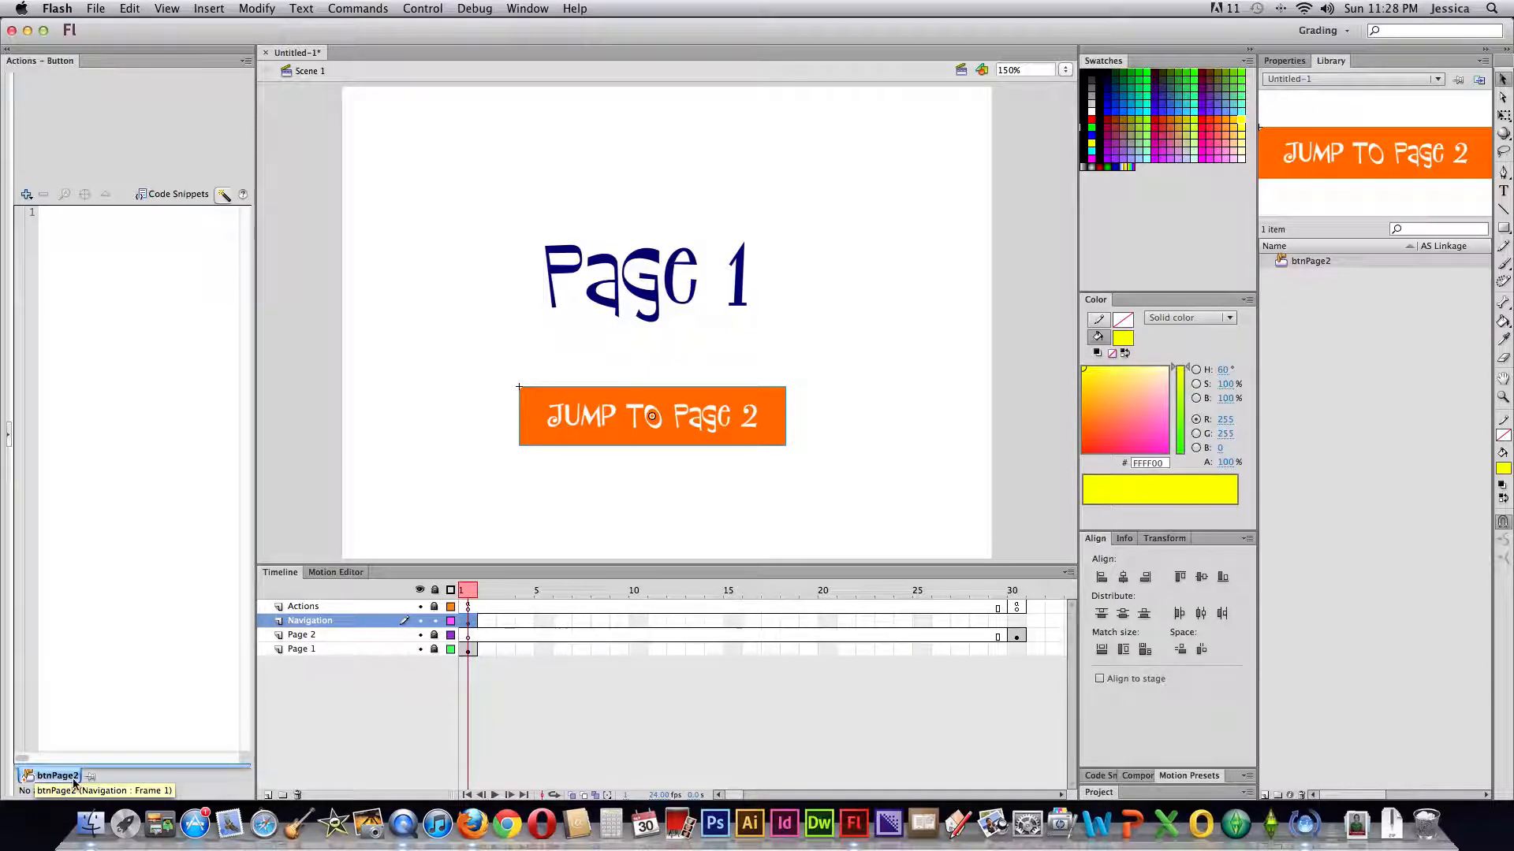
{"action": "left_click", "coordinate": [26, 195]}
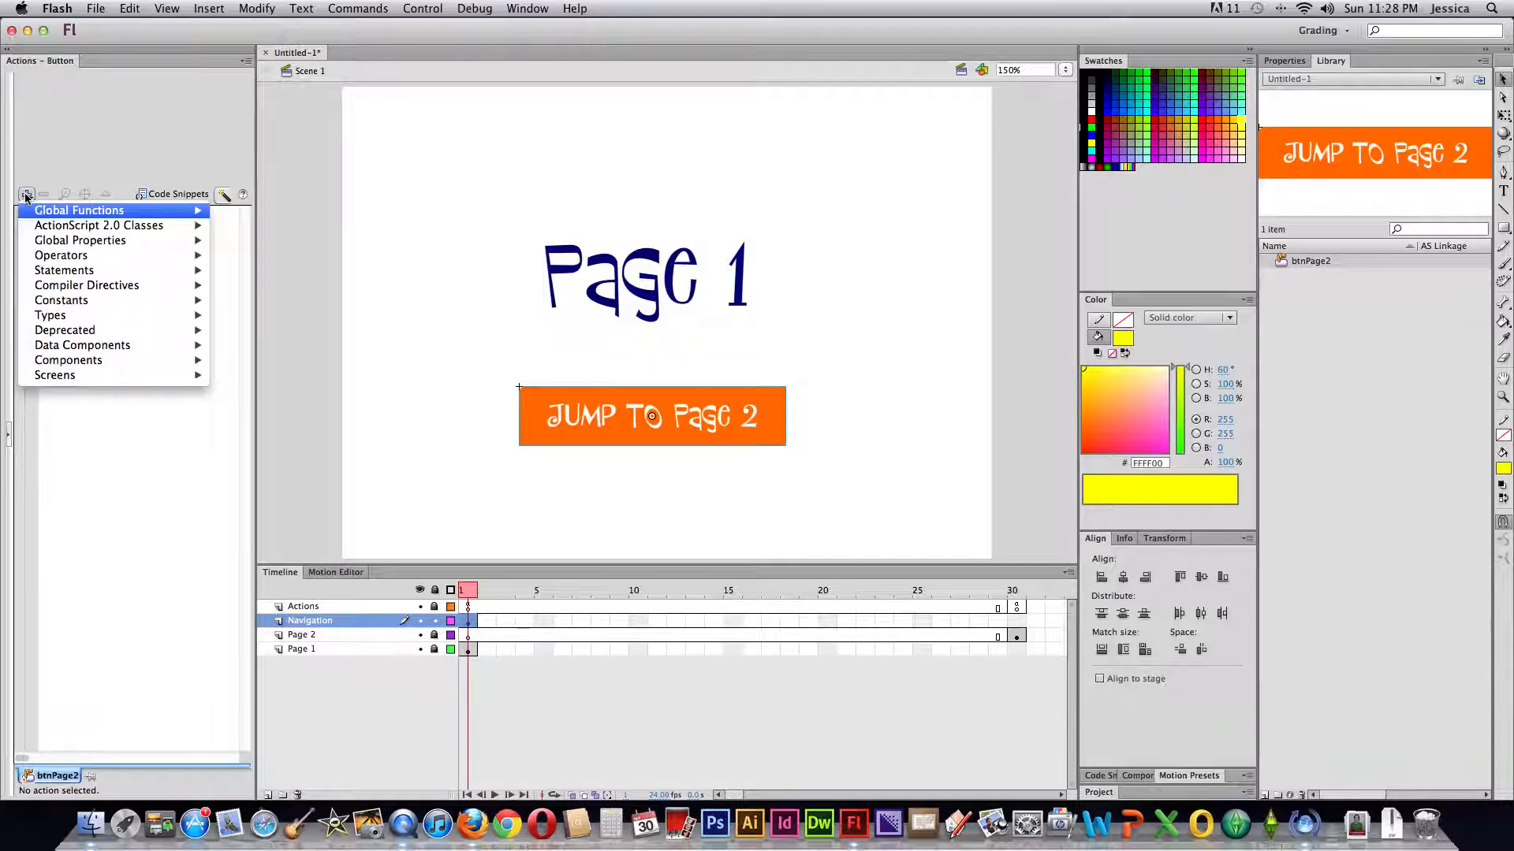
{"action": "mouse_move", "coordinate": [49, 212]}
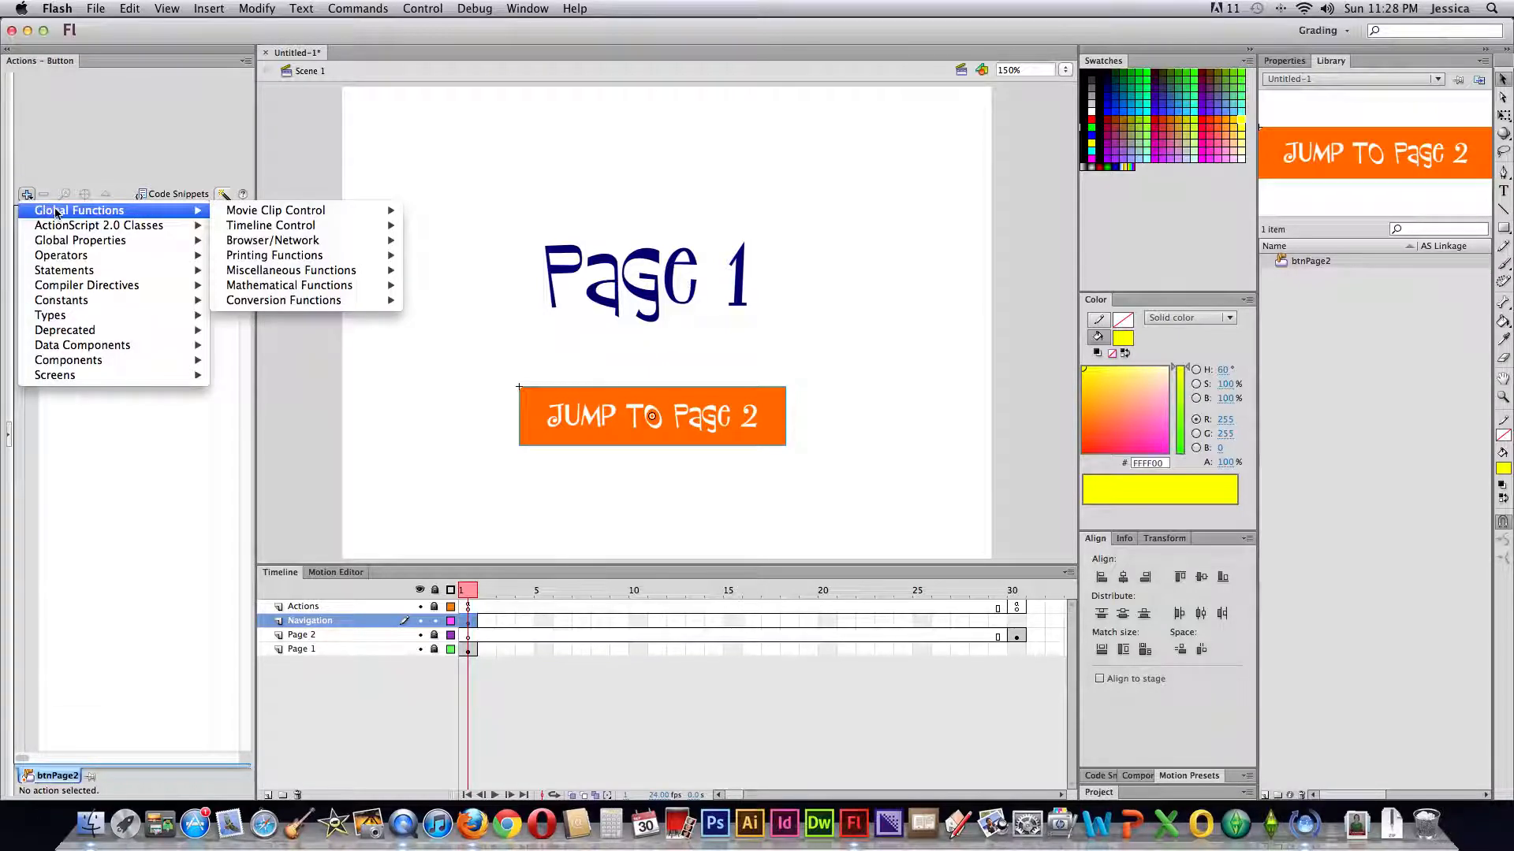
{"action": "mouse_move", "coordinate": [310, 228]}
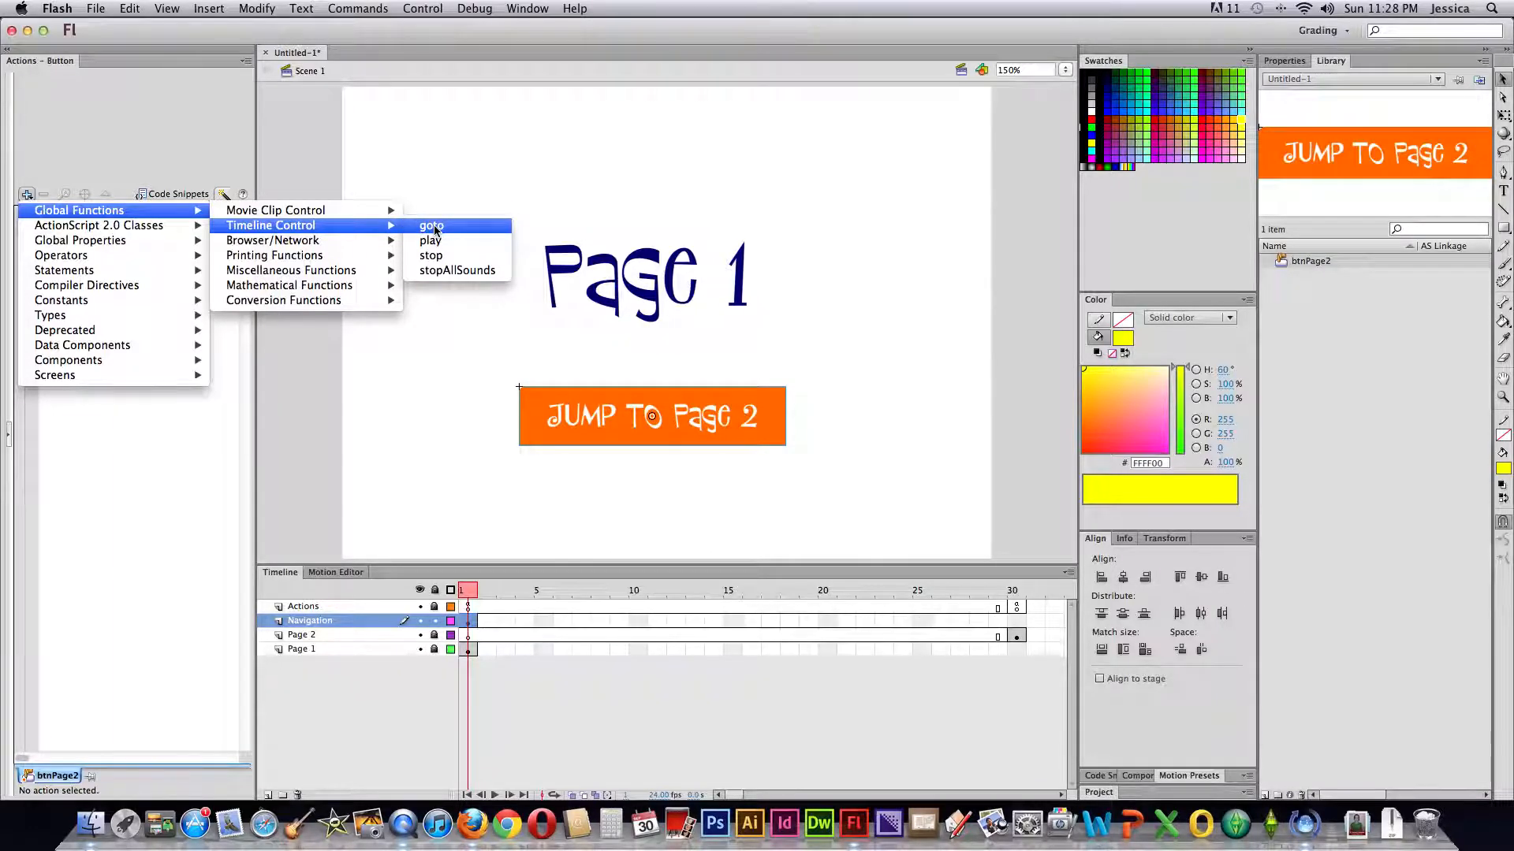
{"action": "left_click", "coordinate": [433, 227]}
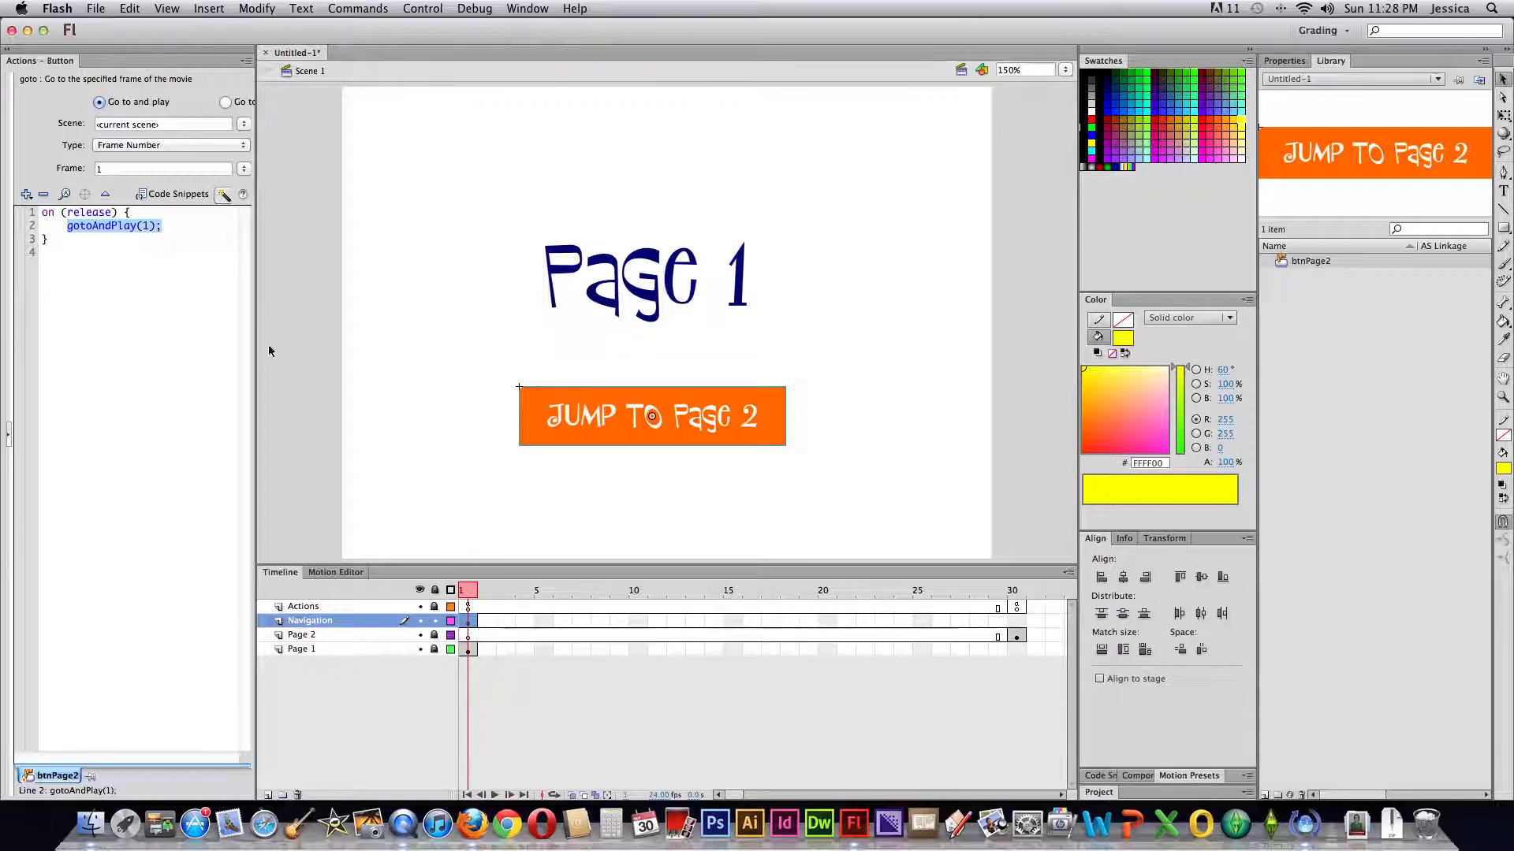
{"action": "left_click", "coordinate": [119, 168]}
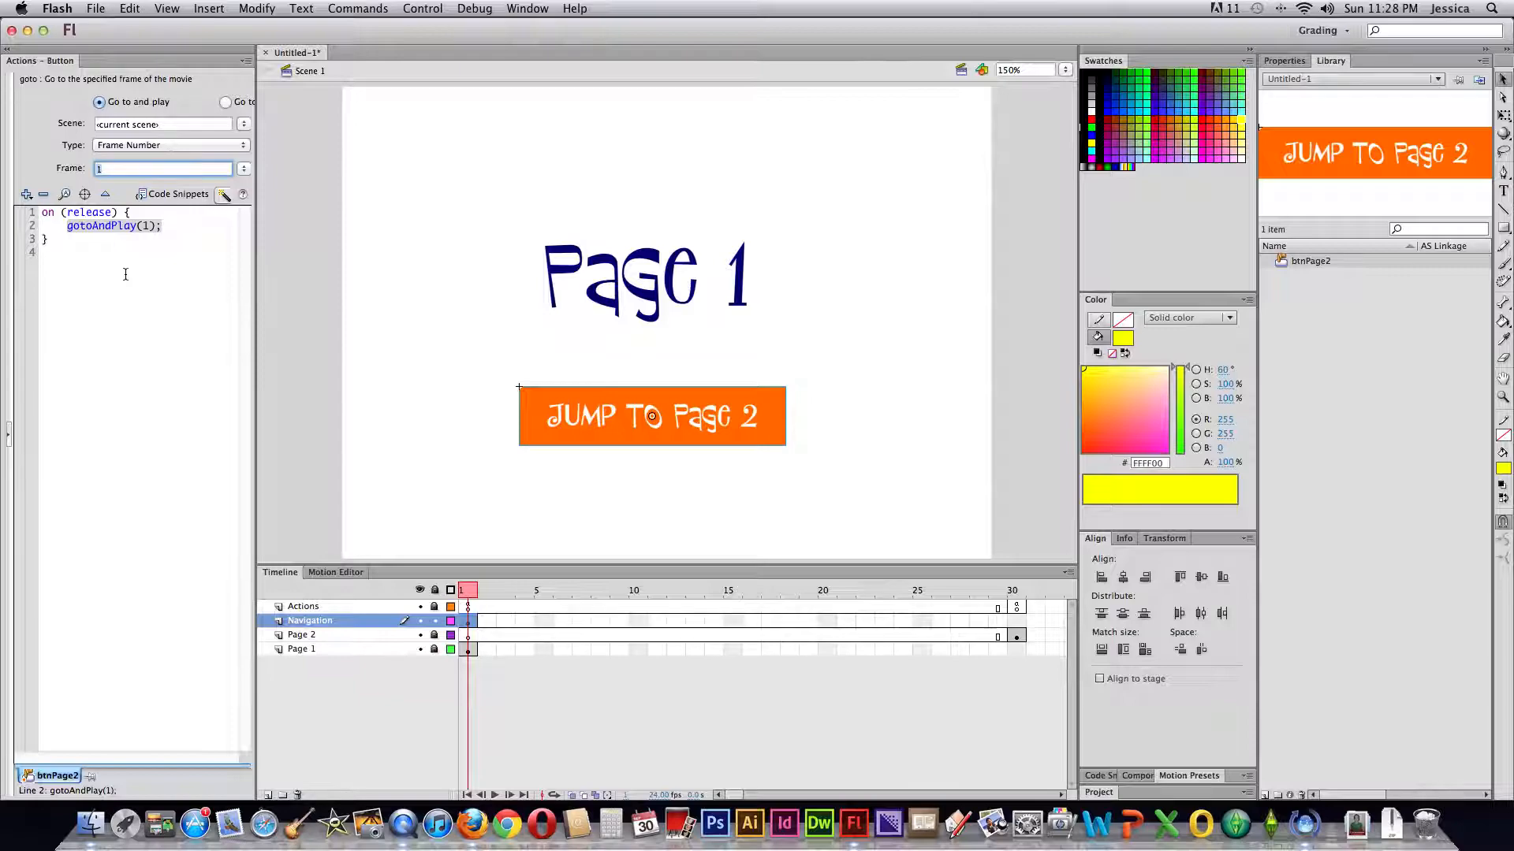
{"action": "type", "text": "30"}
{"action": "left_click", "coordinate": [726, 473]}
Step: Test the jump to page 2 with the button in the movie preview and close the preview
{"action": "key", "text": "super+Return"}
{"action": "left_click", "coordinate": [741, 496]}
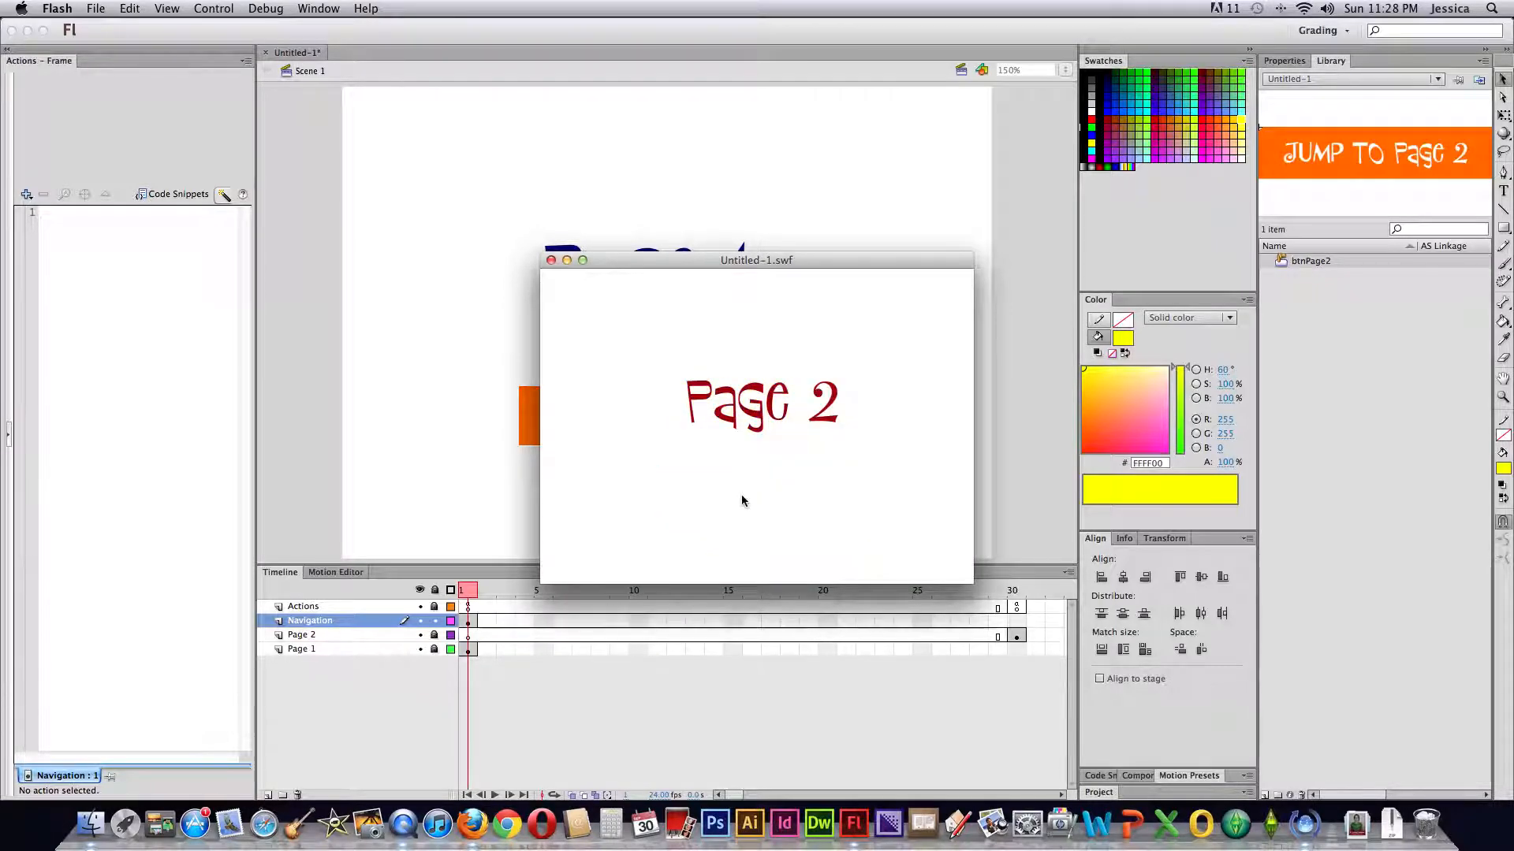
{"action": "left_click", "coordinate": [551, 260]}
Step: Go to the Page 2 keyframe at frame 30 and duplicate the btnPage2 symbol in the library as btnGoogle
{"action": "left_click", "coordinate": [1017, 636]}
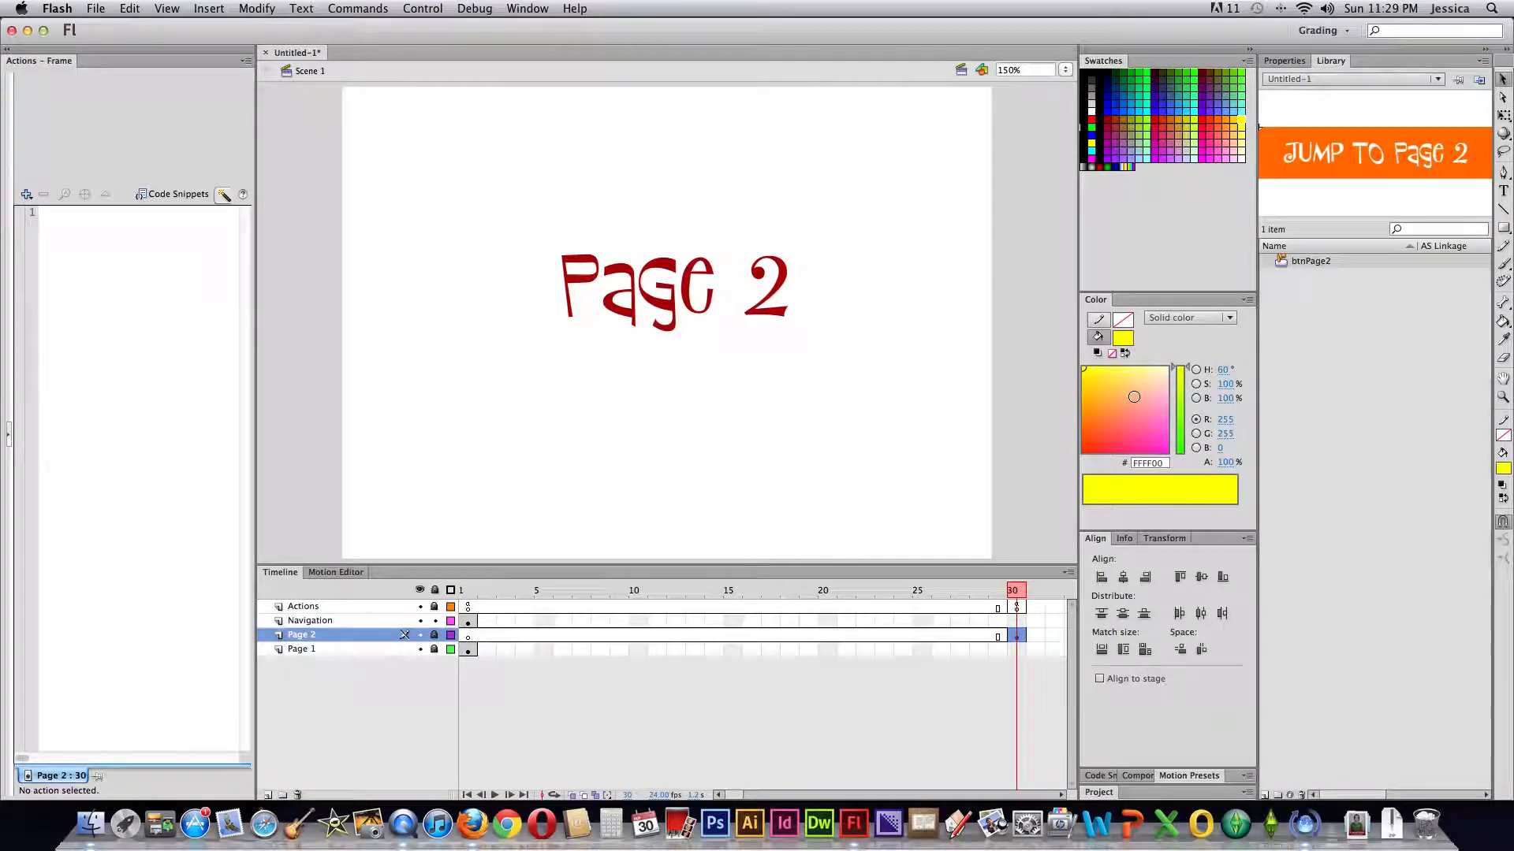
{"action": "right_click", "coordinate": [1281, 265]}
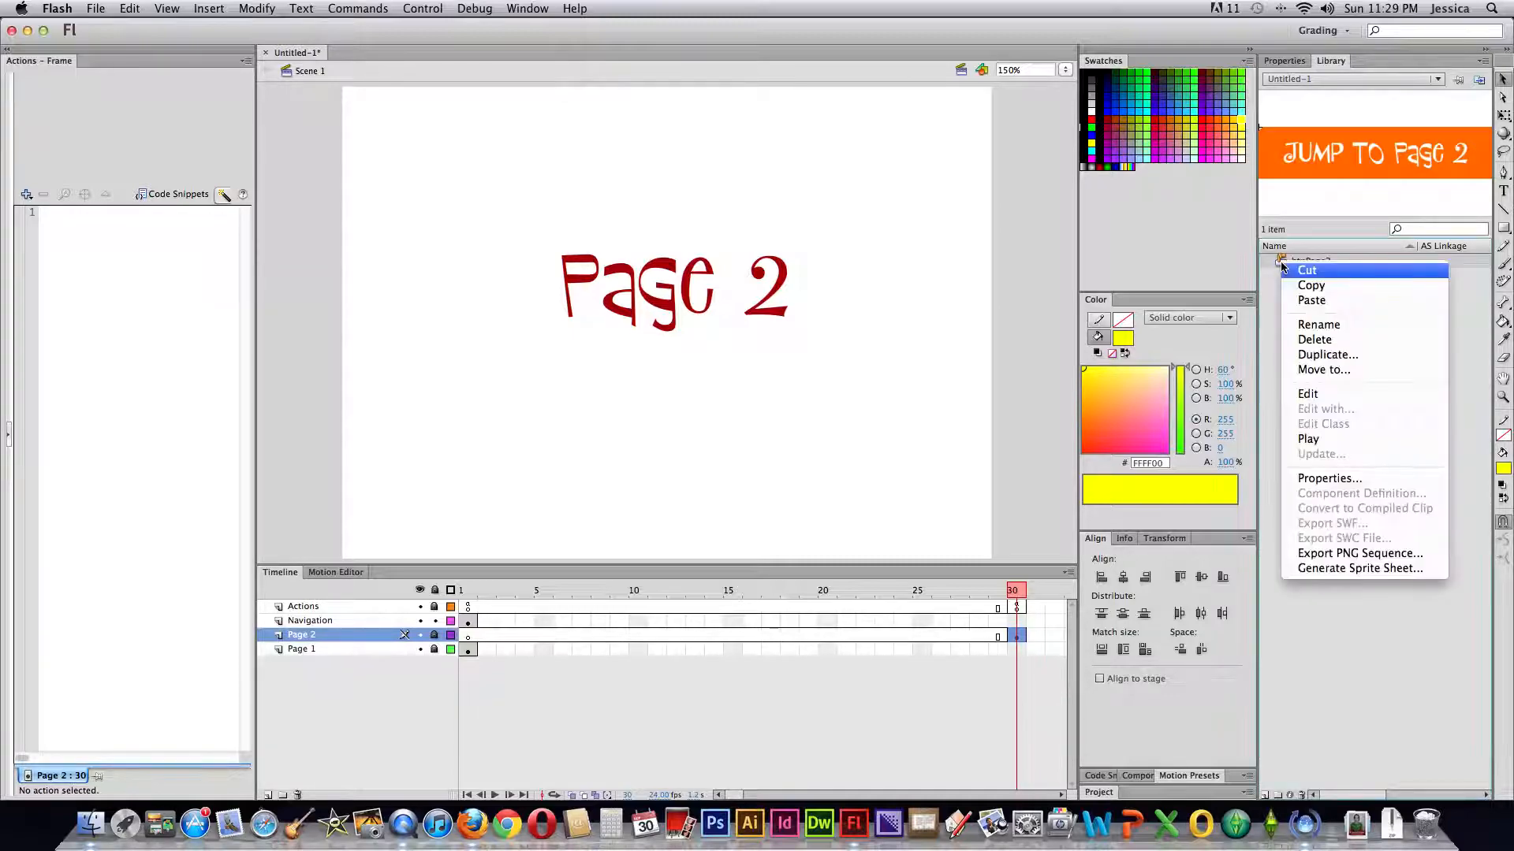
{"action": "left_click", "coordinate": [1329, 356]}
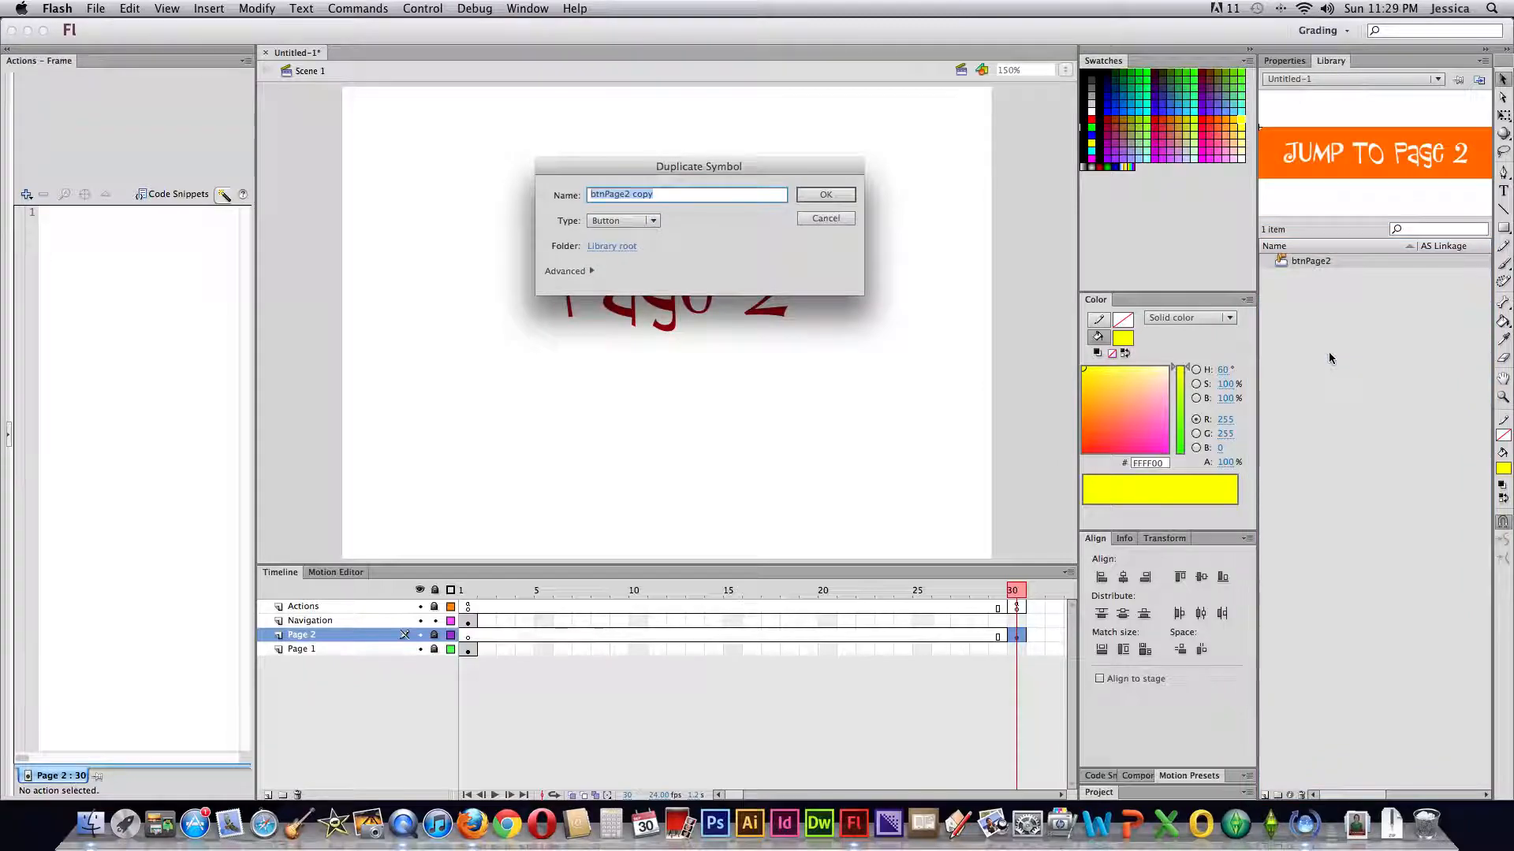
{"action": "left_click_drag", "start_coordinate": [670, 200], "coordinate": [609, 195]}
{"action": "type", "text": "Google"}
{"action": "left_click", "coordinate": [820, 201]}
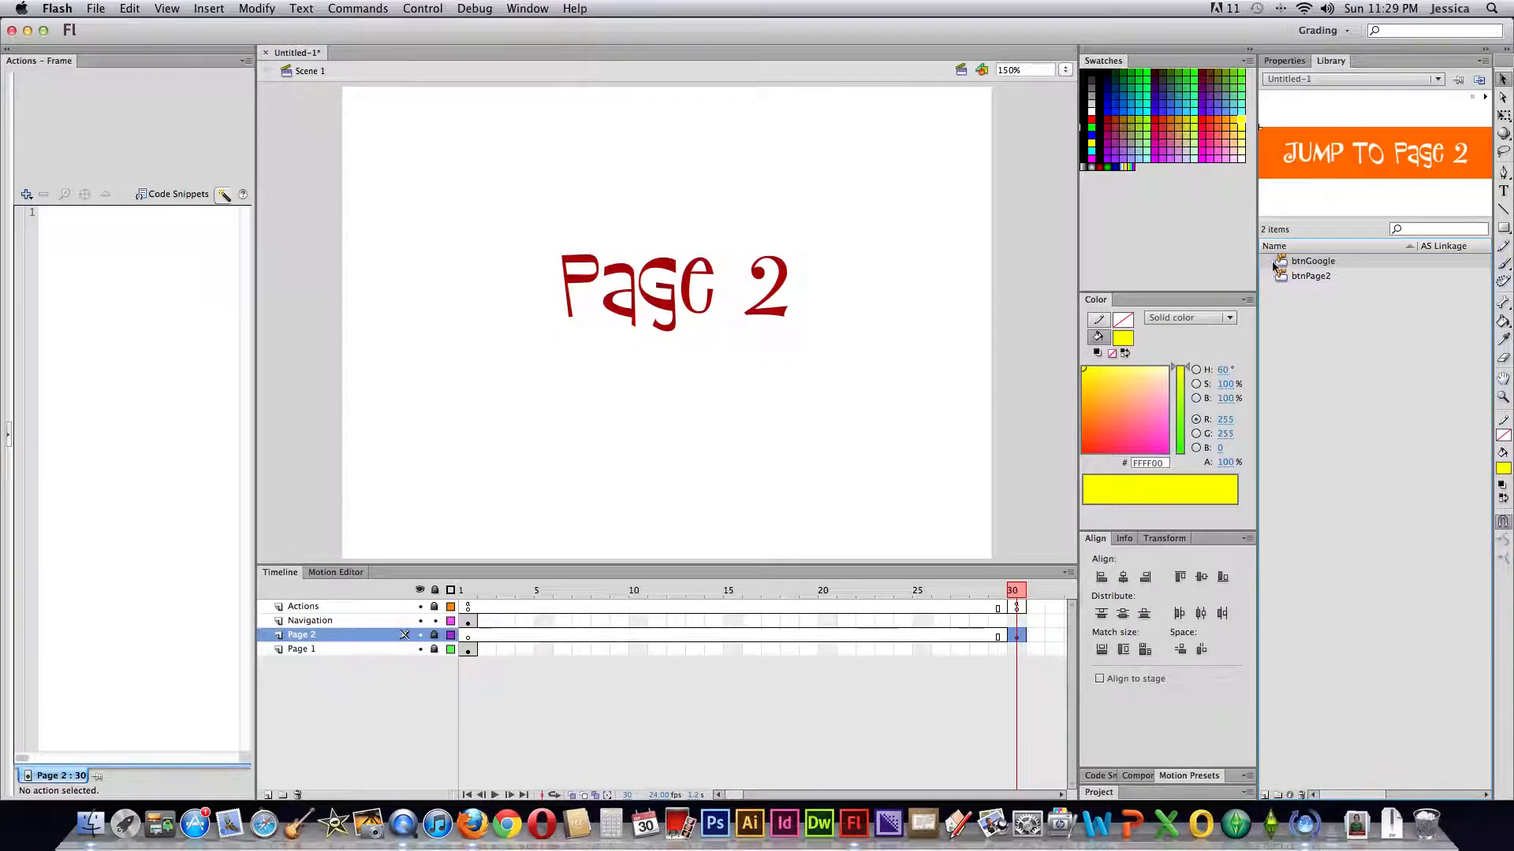
Step: Insert a blank keyframe at frame 30 of the Navigation layer and place the btnGoogle button below the Page 2 title
{"action": "left_click", "coordinate": [431, 636]}
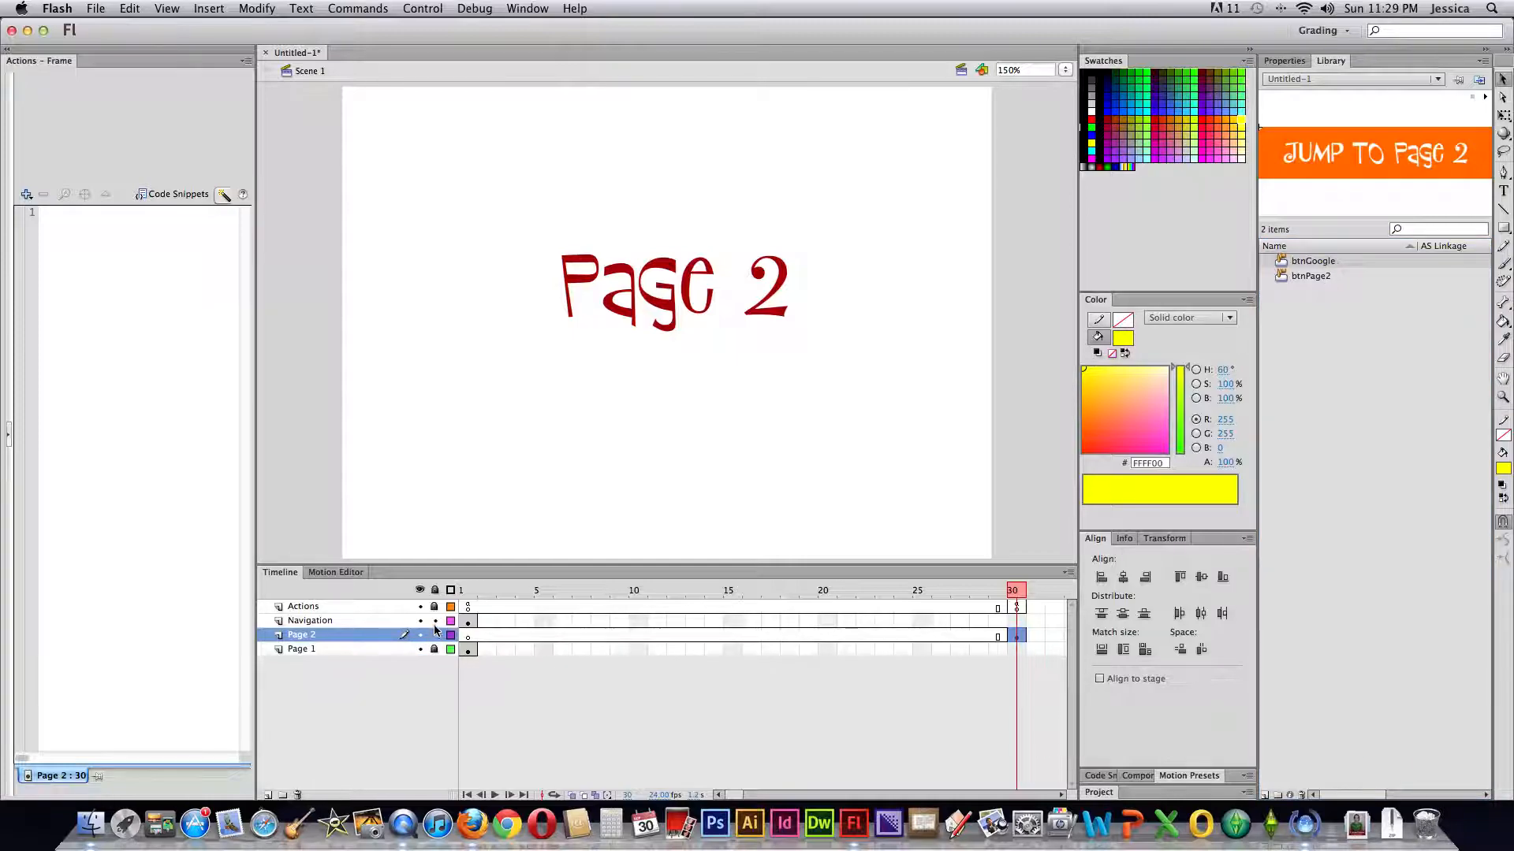
{"action": "left_click", "coordinate": [1019, 623]}
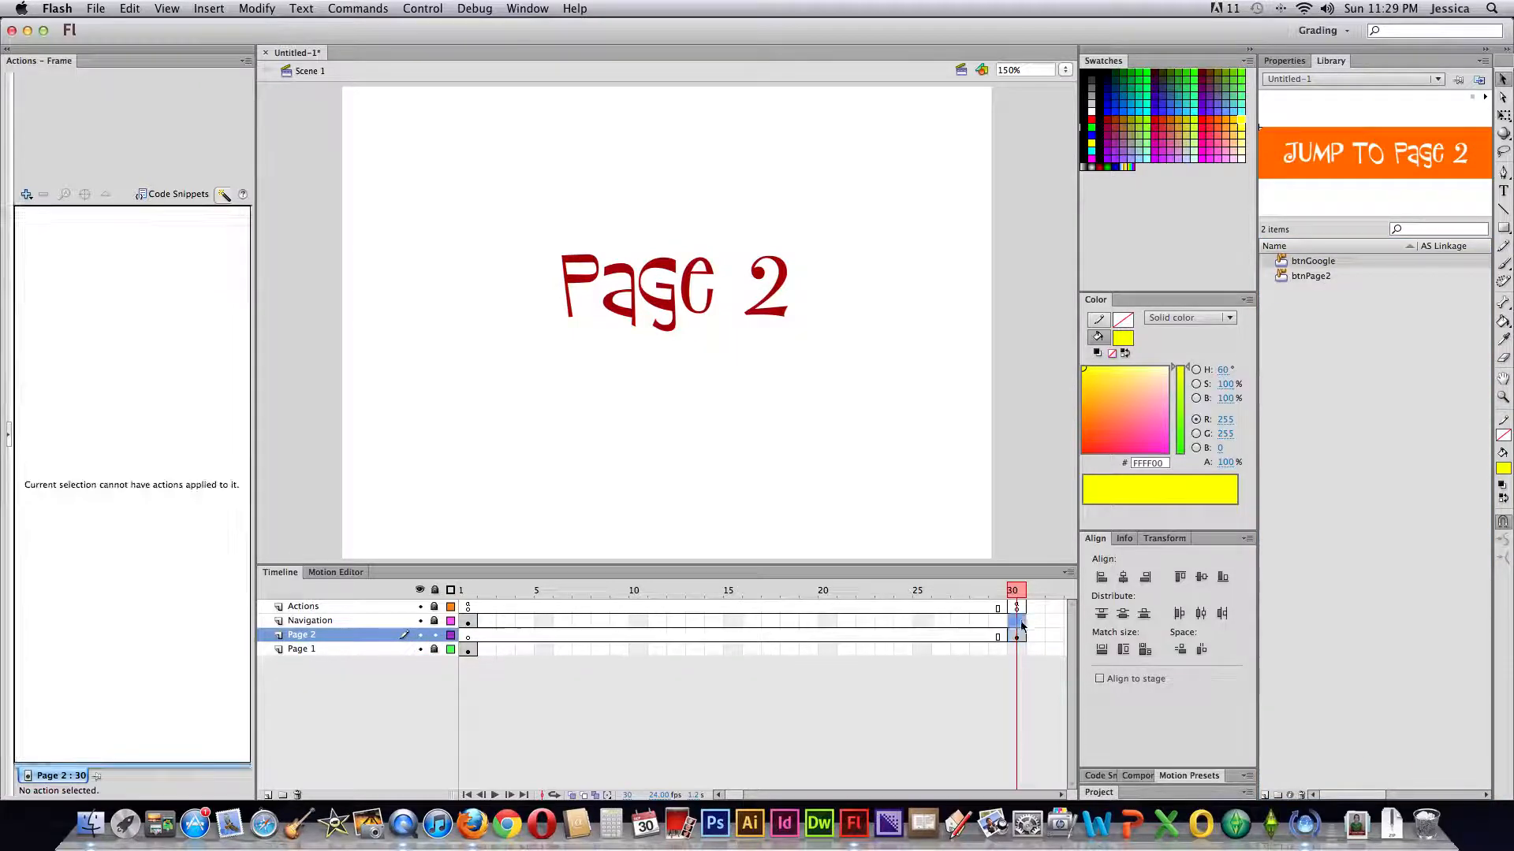
{"action": "left_click", "coordinate": [434, 635]}
{"action": "left_click", "coordinate": [433, 621]}
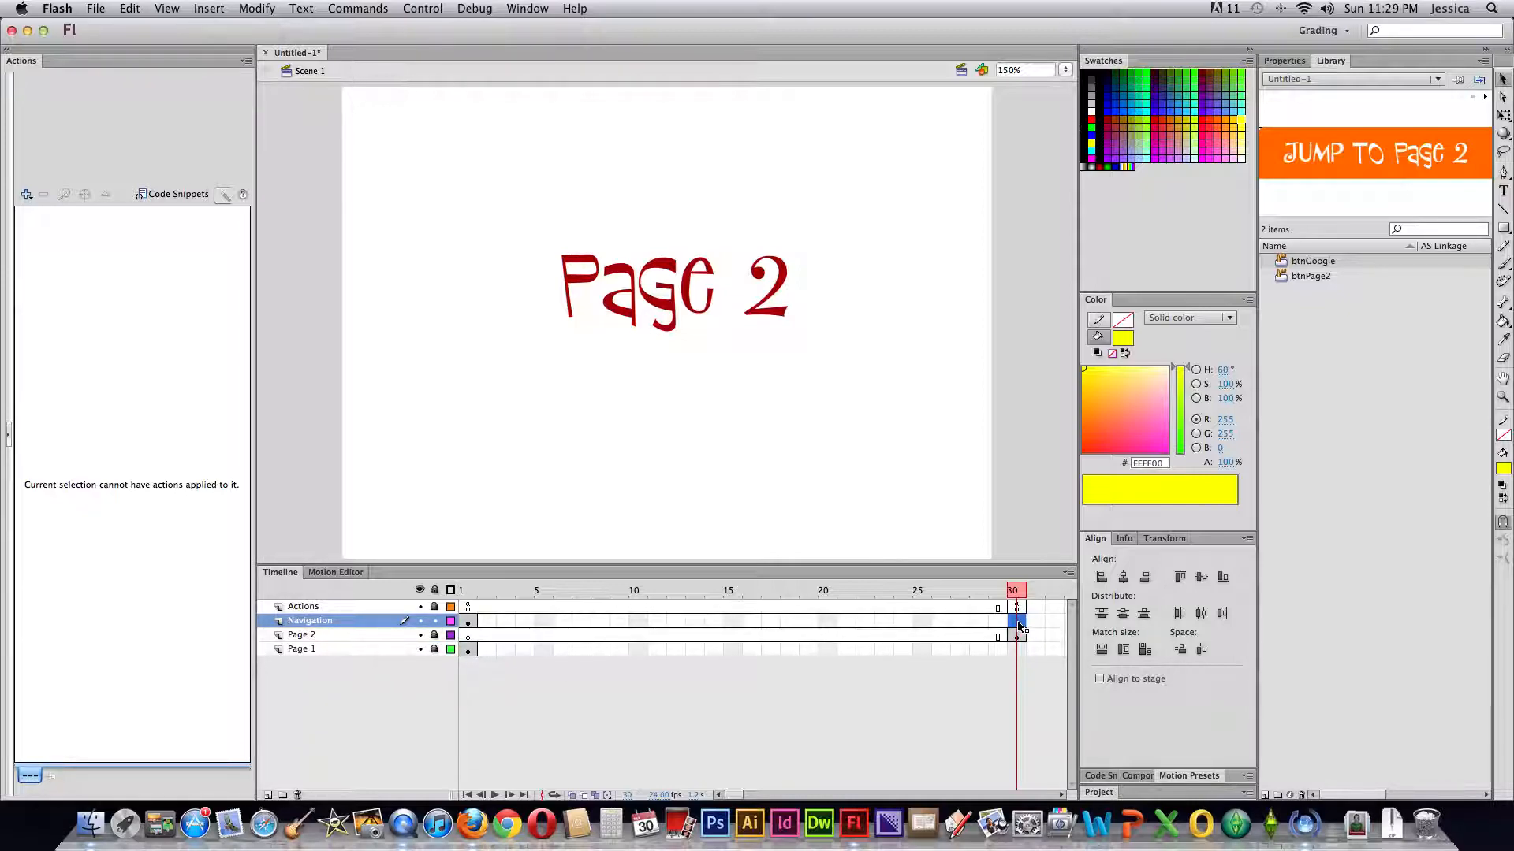
{"action": "left_click", "coordinate": [209, 8]}
{"action": "mouse_move", "coordinate": [279, 112]}
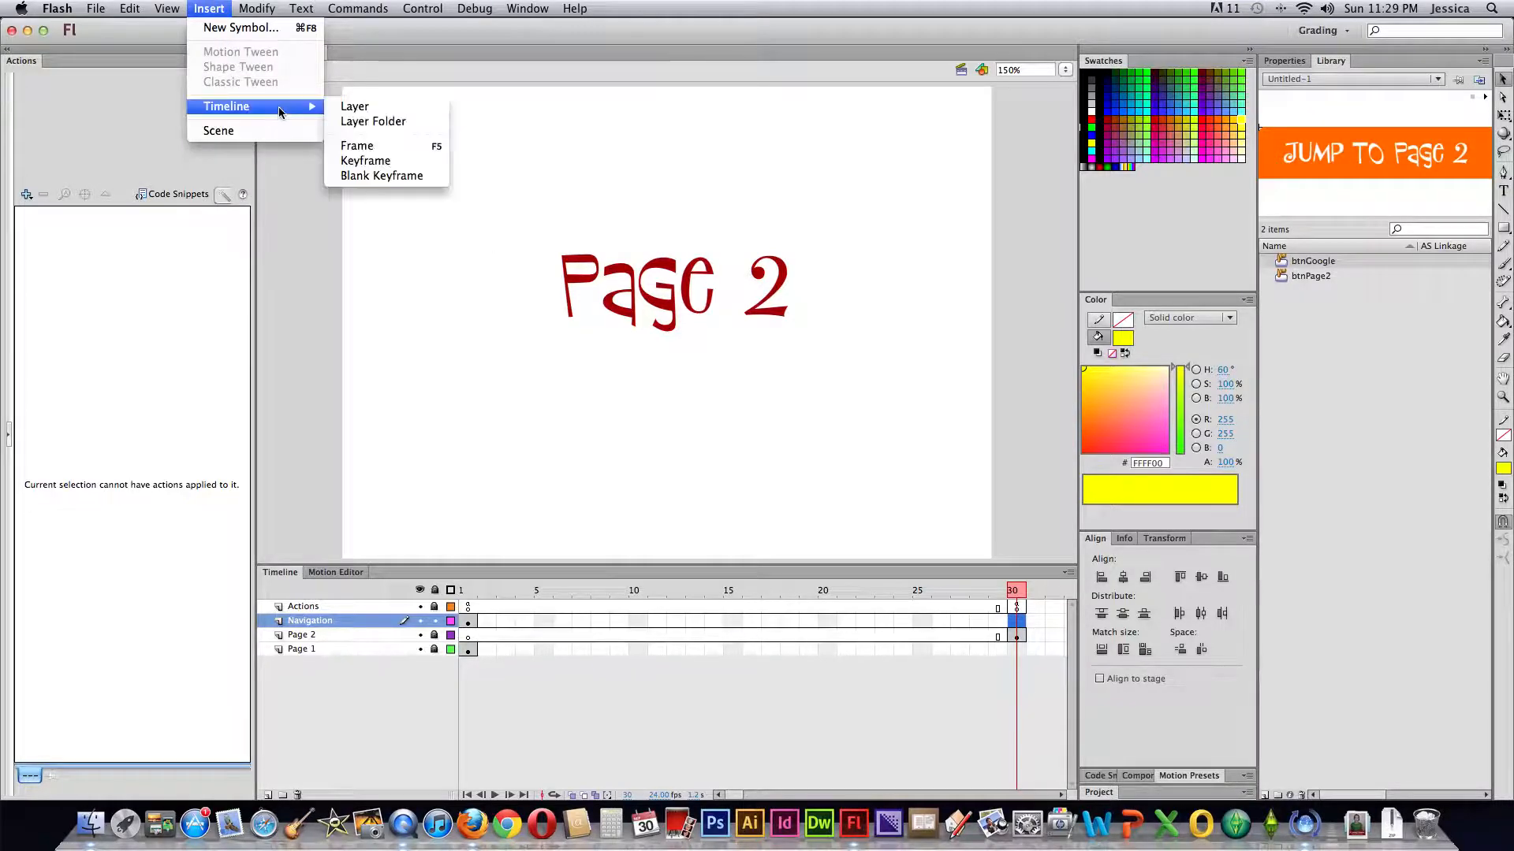
{"action": "left_click", "coordinate": [370, 175]}
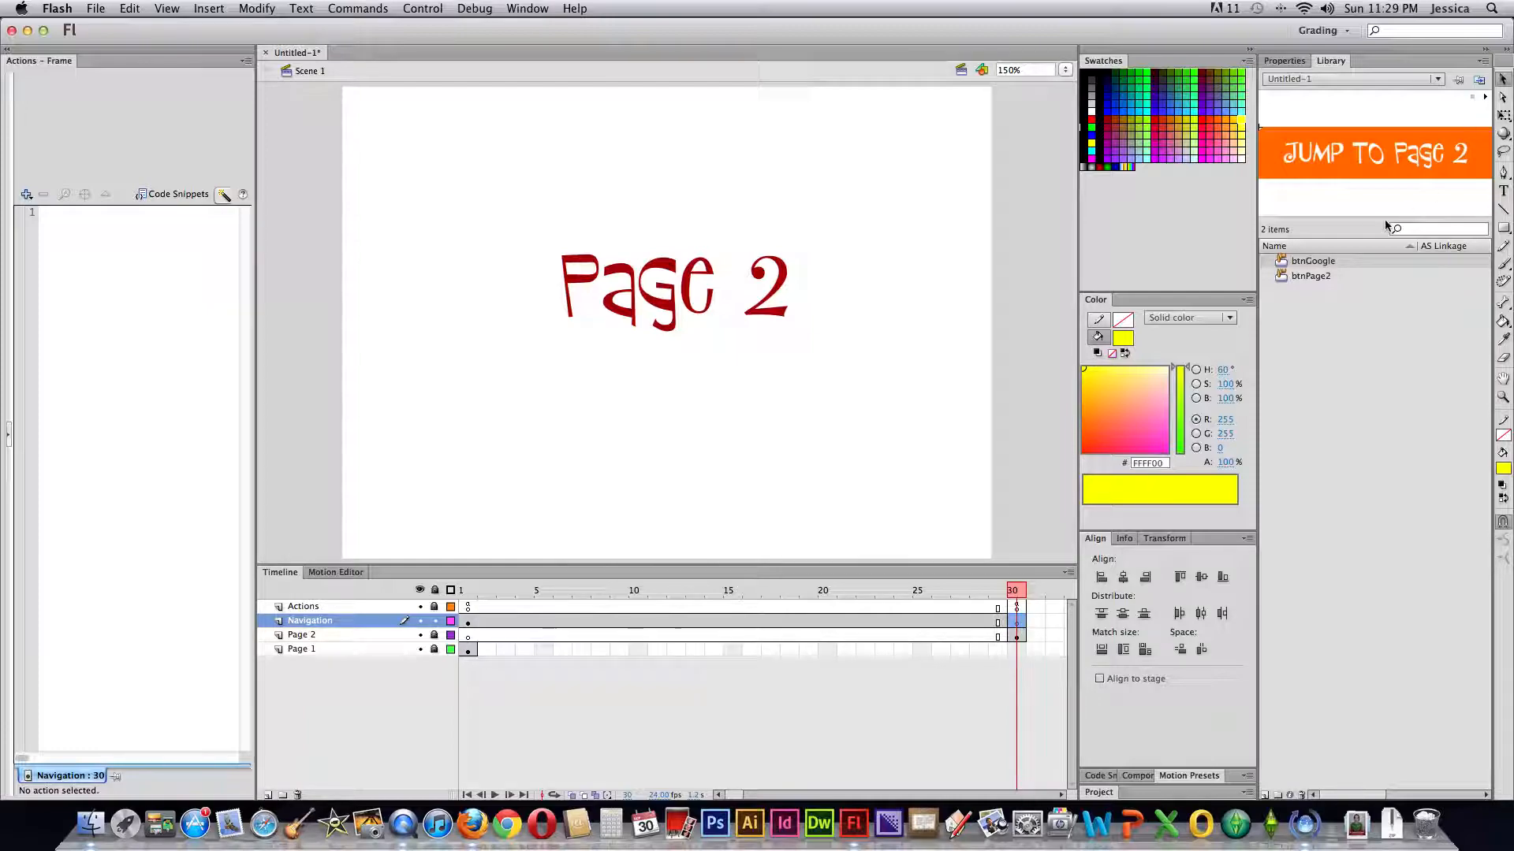
{"action": "left_click_drag", "start_coordinate": [1288, 269], "coordinate": [701, 421]}
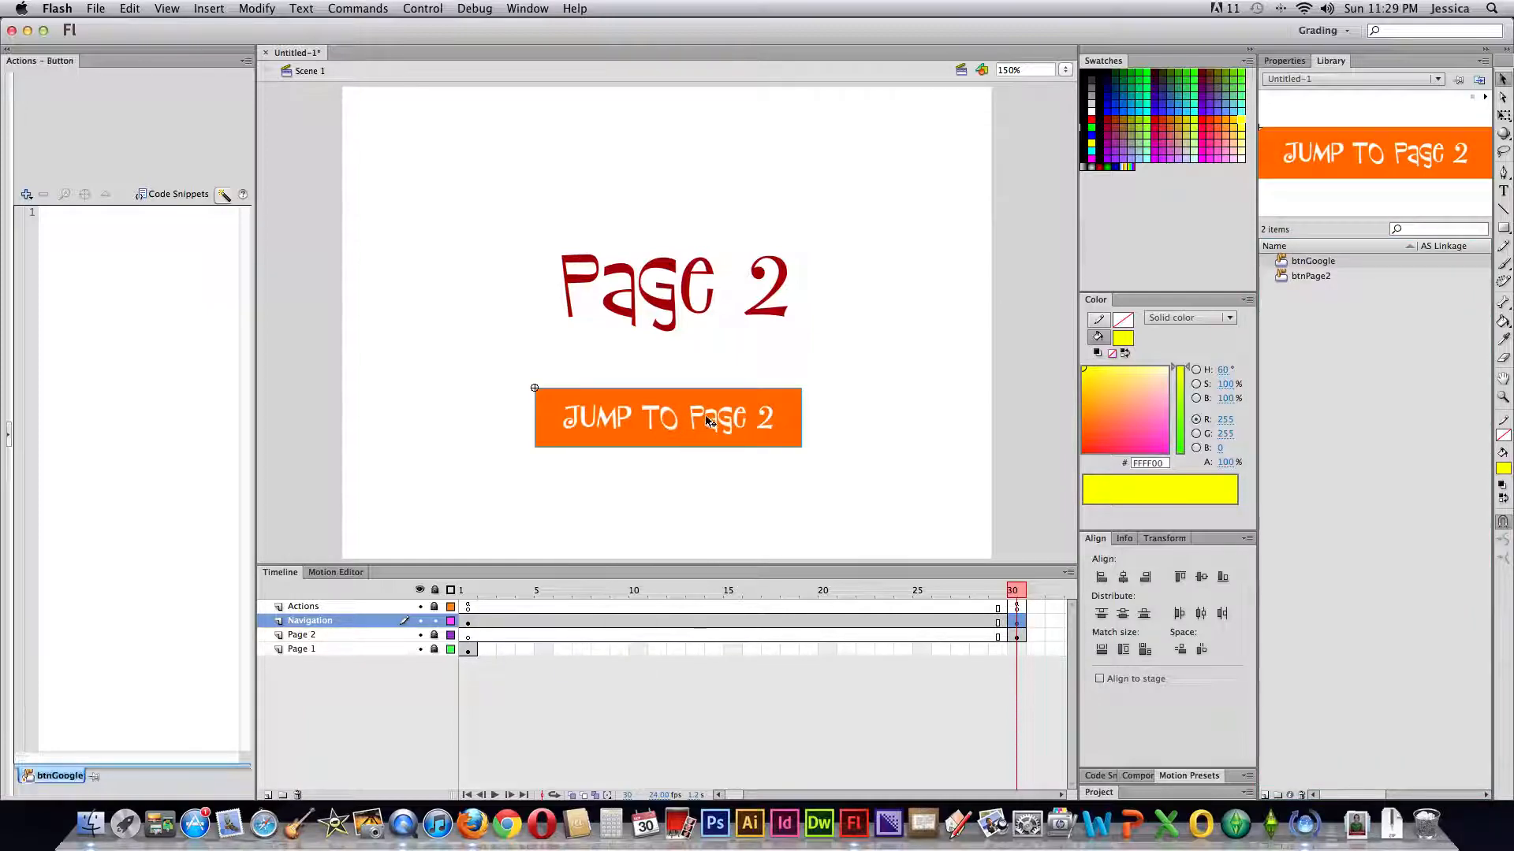
Step: Edit the btnGoogle symbol in place, changing its Up state text to GOOGLE and centering it on the rectangle
{"action": "double_click", "coordinate": [684, 405]}
{"action": "left_click", "coordinate": [654, 425]}
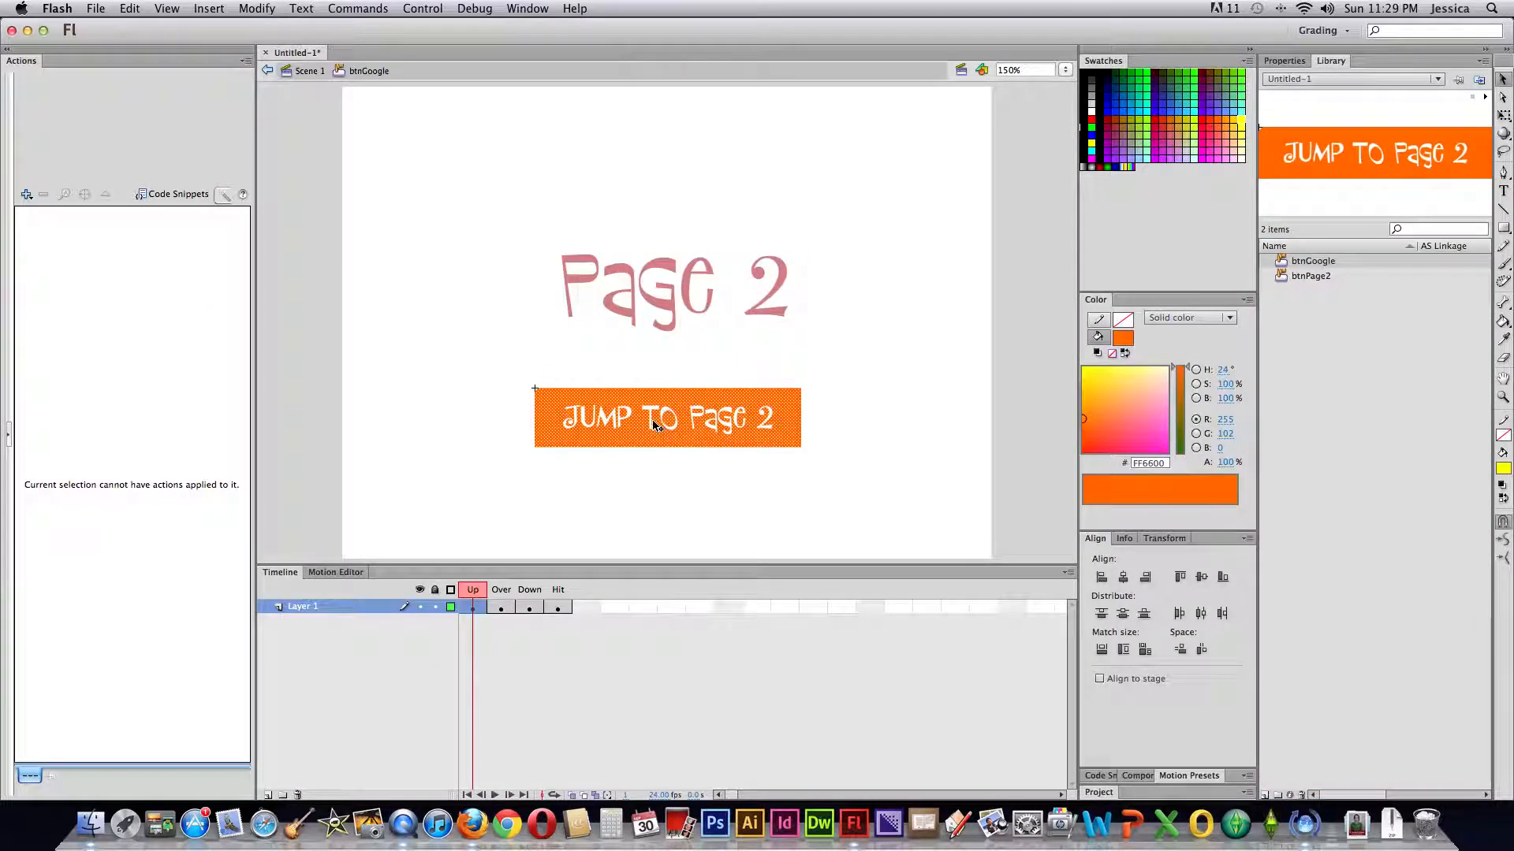
{"action": "left_click", "coordinate": [655, 425]}
{"action": "double_click", "coordinate": [656, 421]}
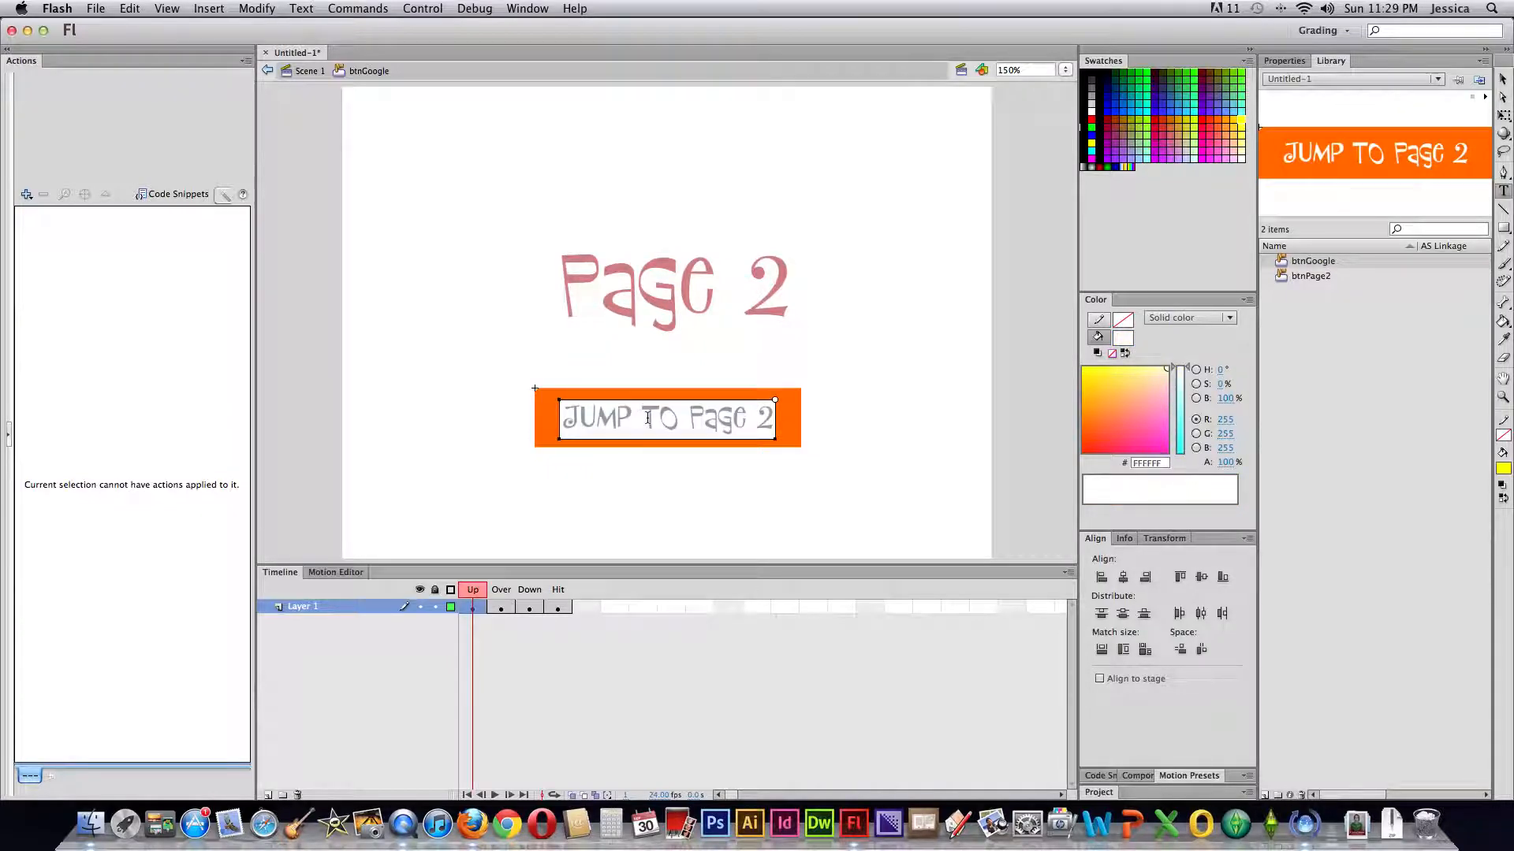
{"action": "double_click", "coordinate": [660, 418]}
{"action": "left_click_drag", "start_coordinate": [564, 419], "coordinate": [869, 415]}
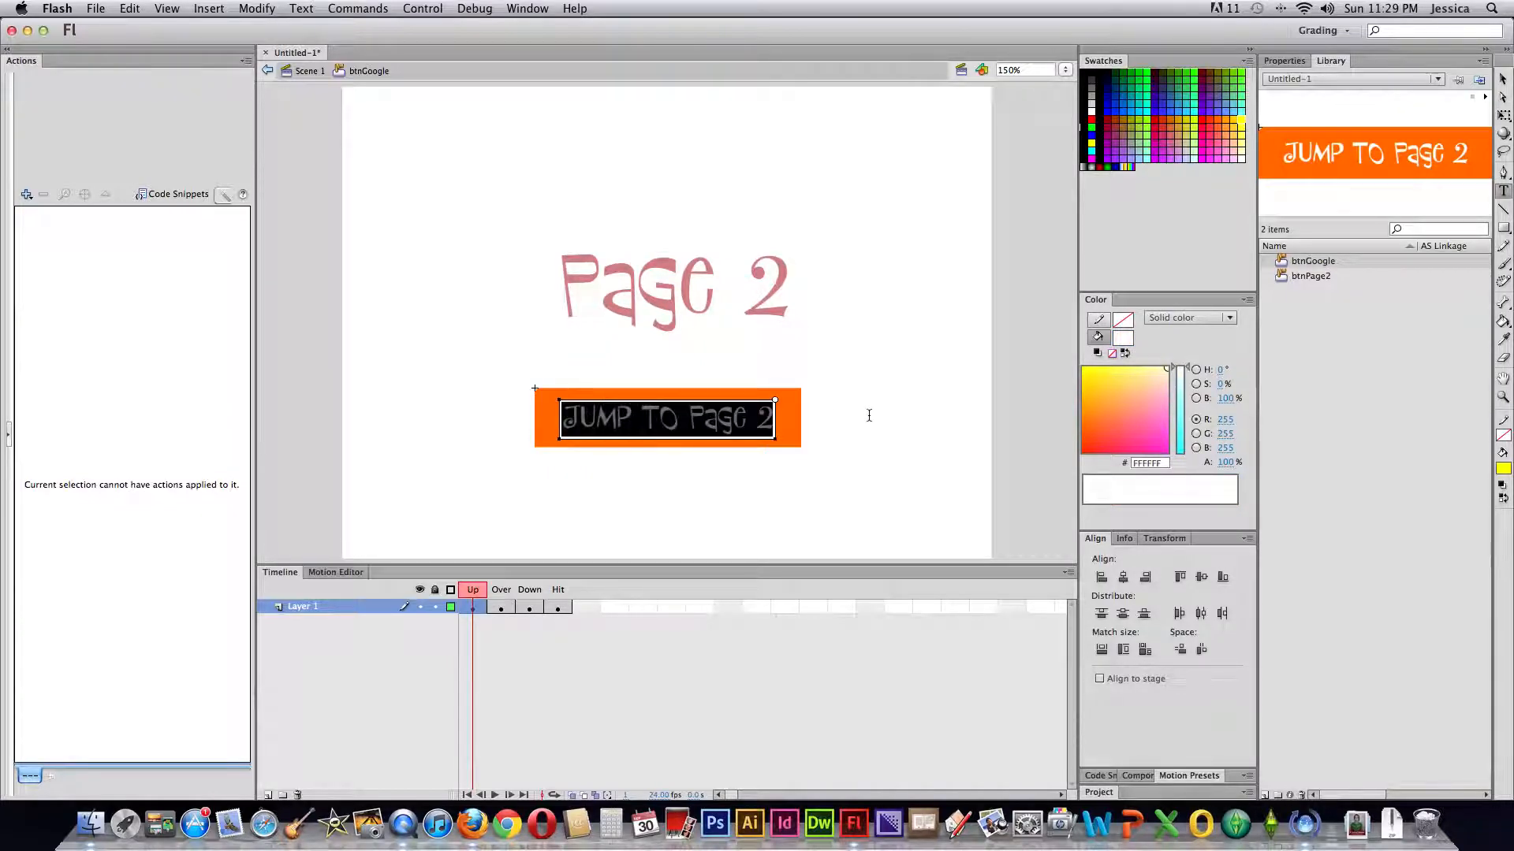
{"action": "type", "text": "GOOGLE"}
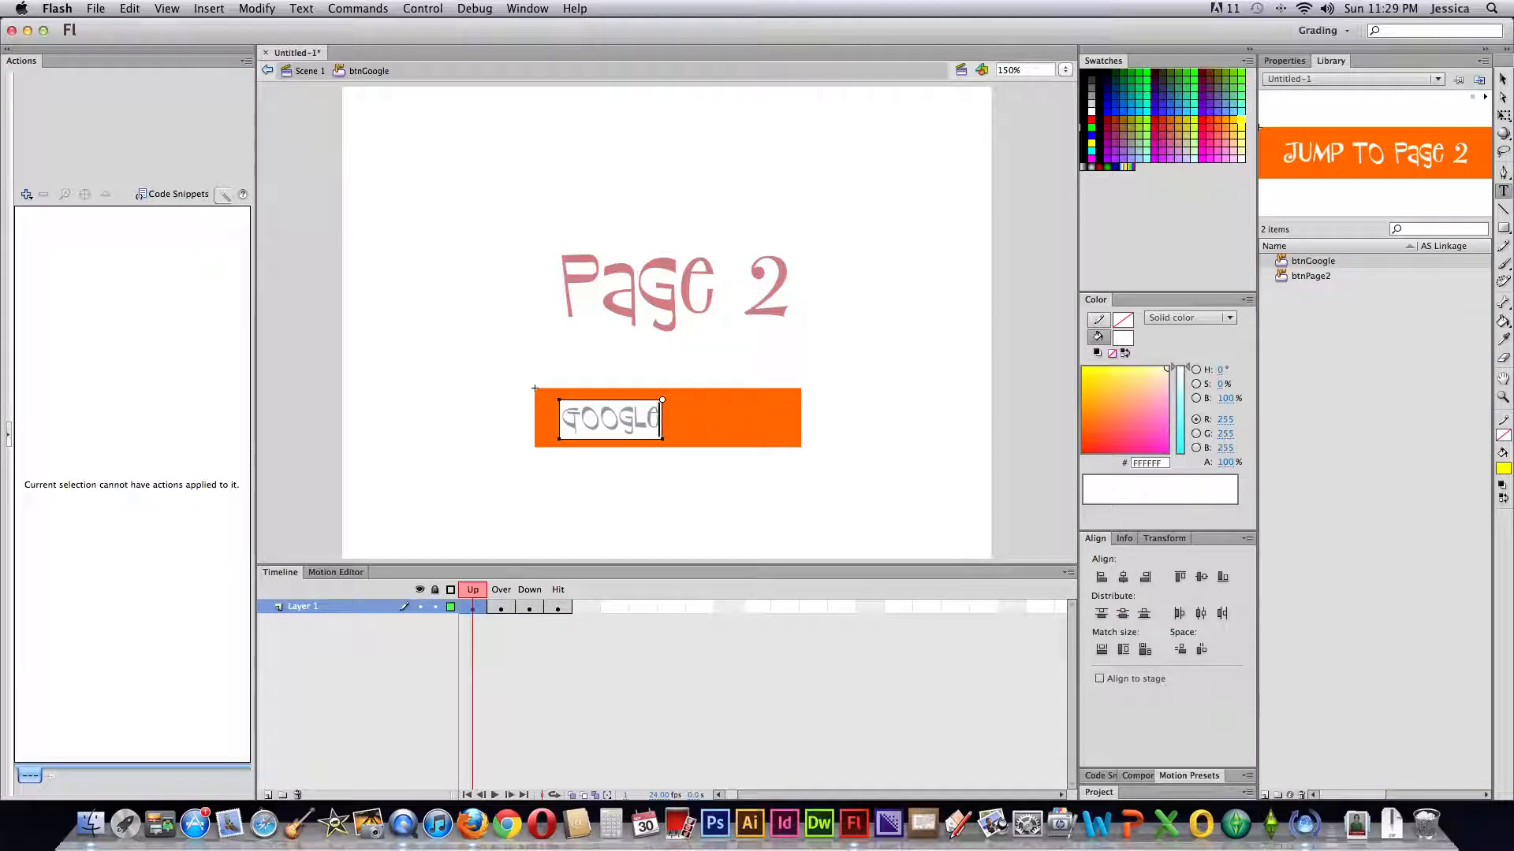
{"action": "left_click", "coordinate": [1502, 79]}
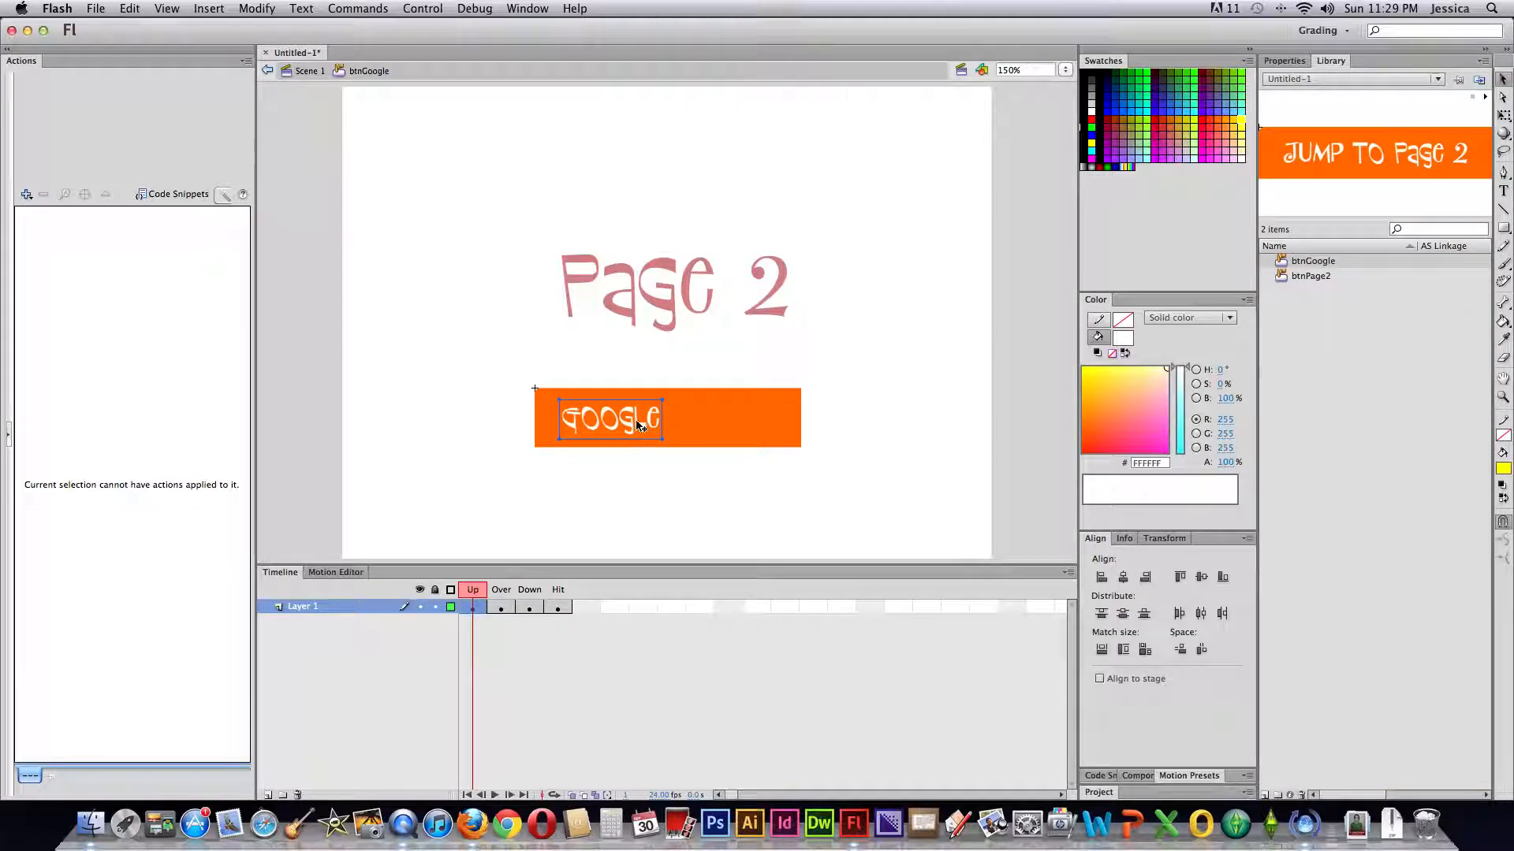
{"action": "left_click_drag", "start_coordinate": [708, 427], "coordinate": [693, 430]}
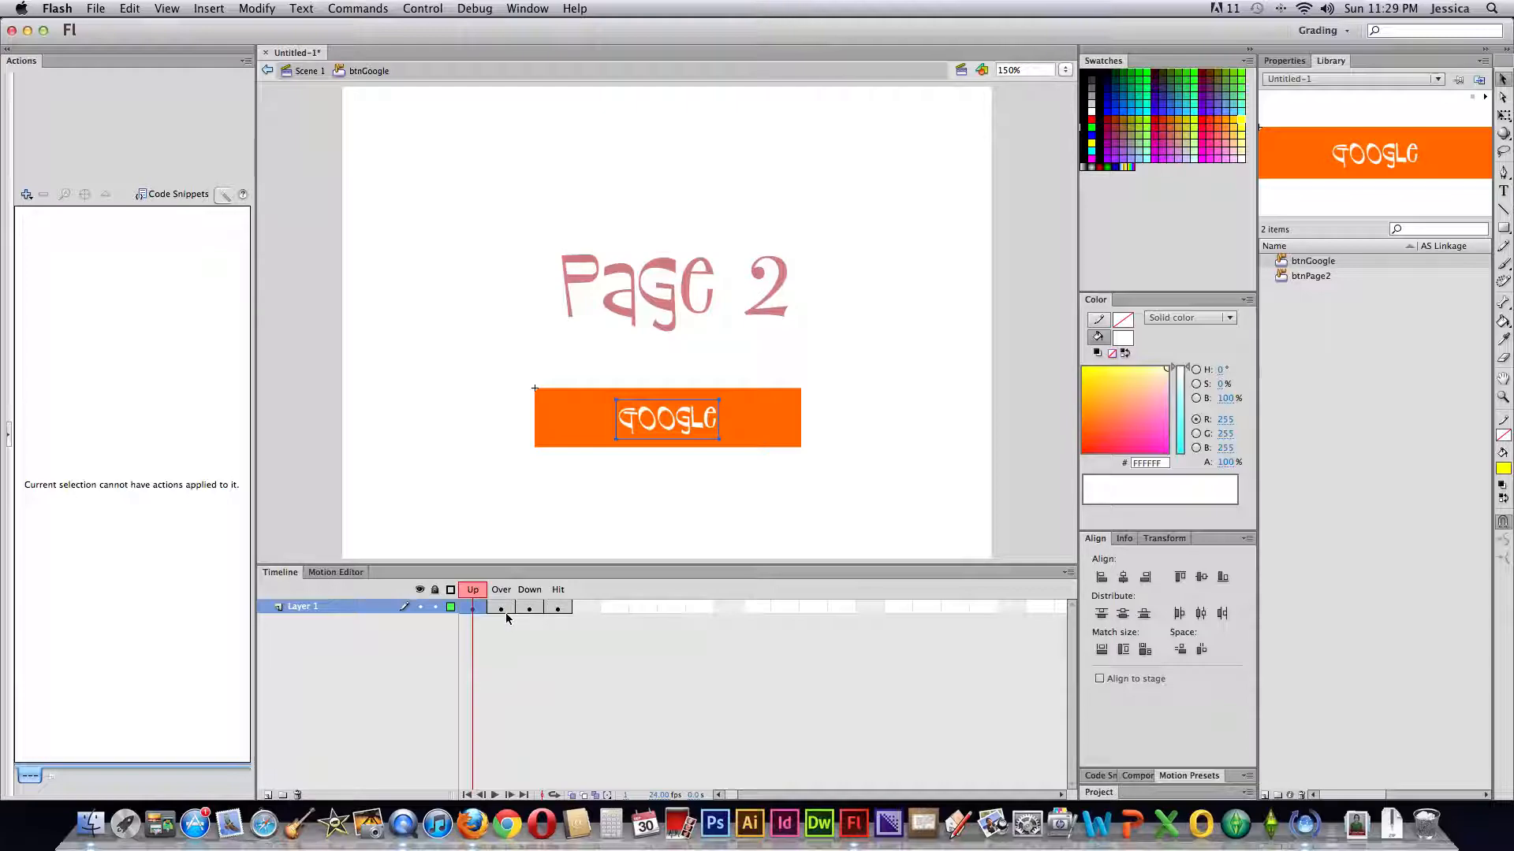
Step: Cut the GOOGLE text, add a new layer above Layer 1 and paste the text in place on it
{"action": "key", "text": "Delete"}
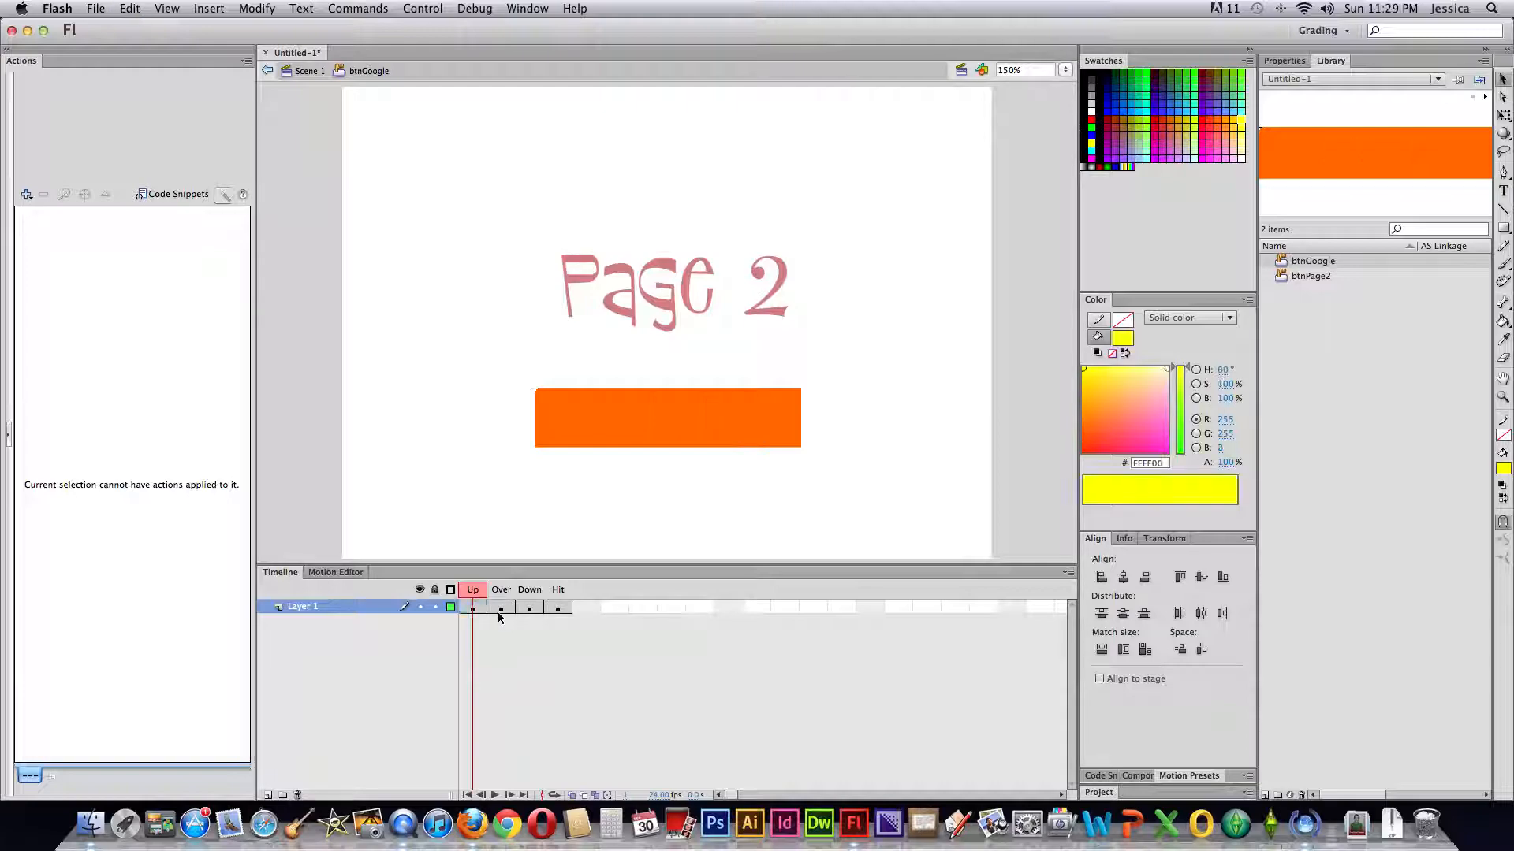
{"action": "left_click", "coordinate": [268, 795]}
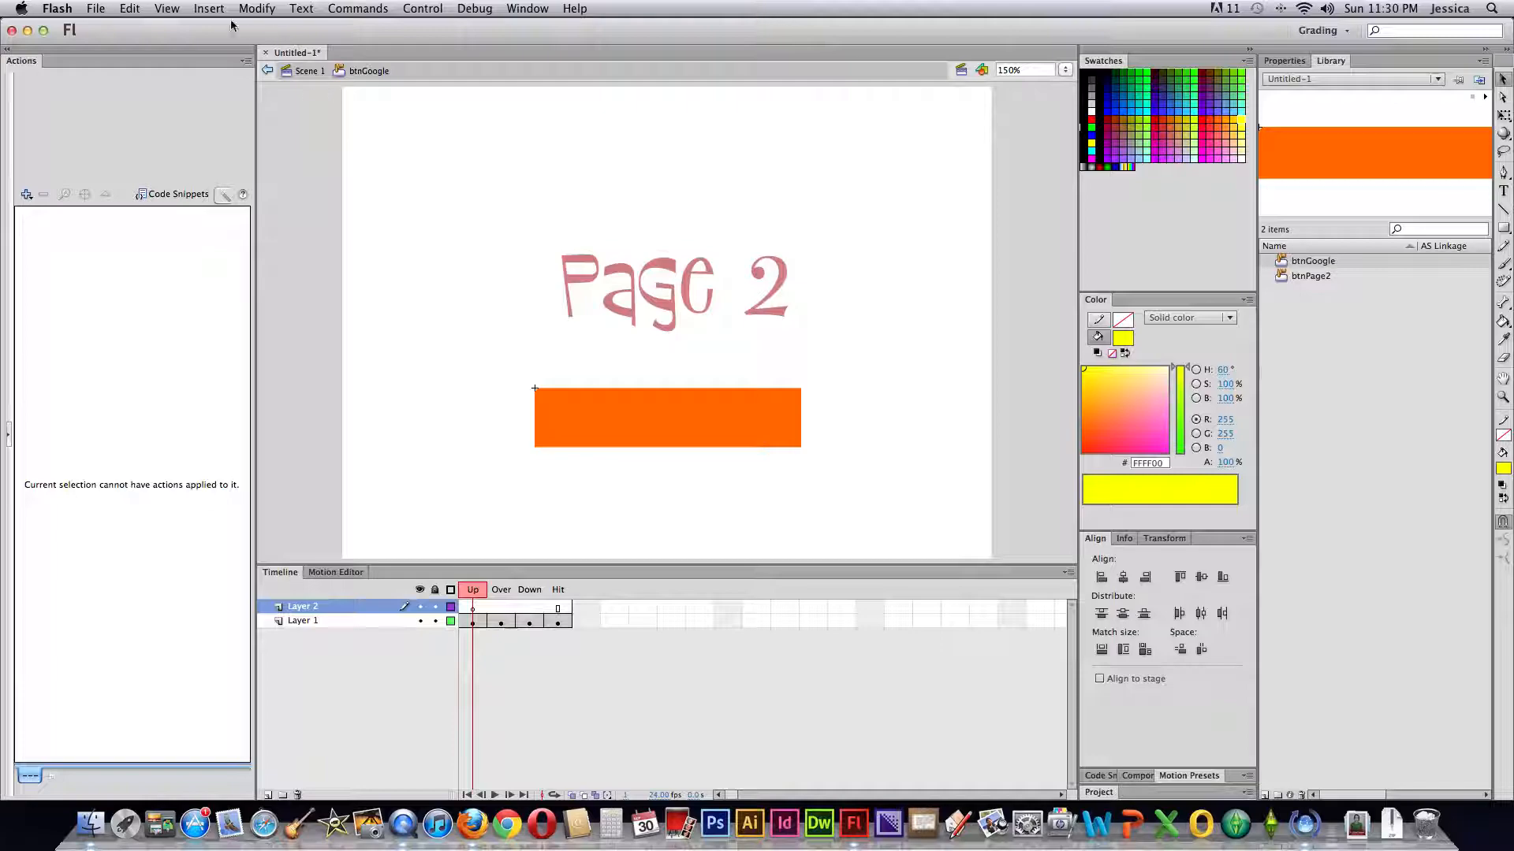
{"action": "left_click", "coordinate": [166, 9]}
{"action": "mouse_move", "coordinate": [136, 15]}
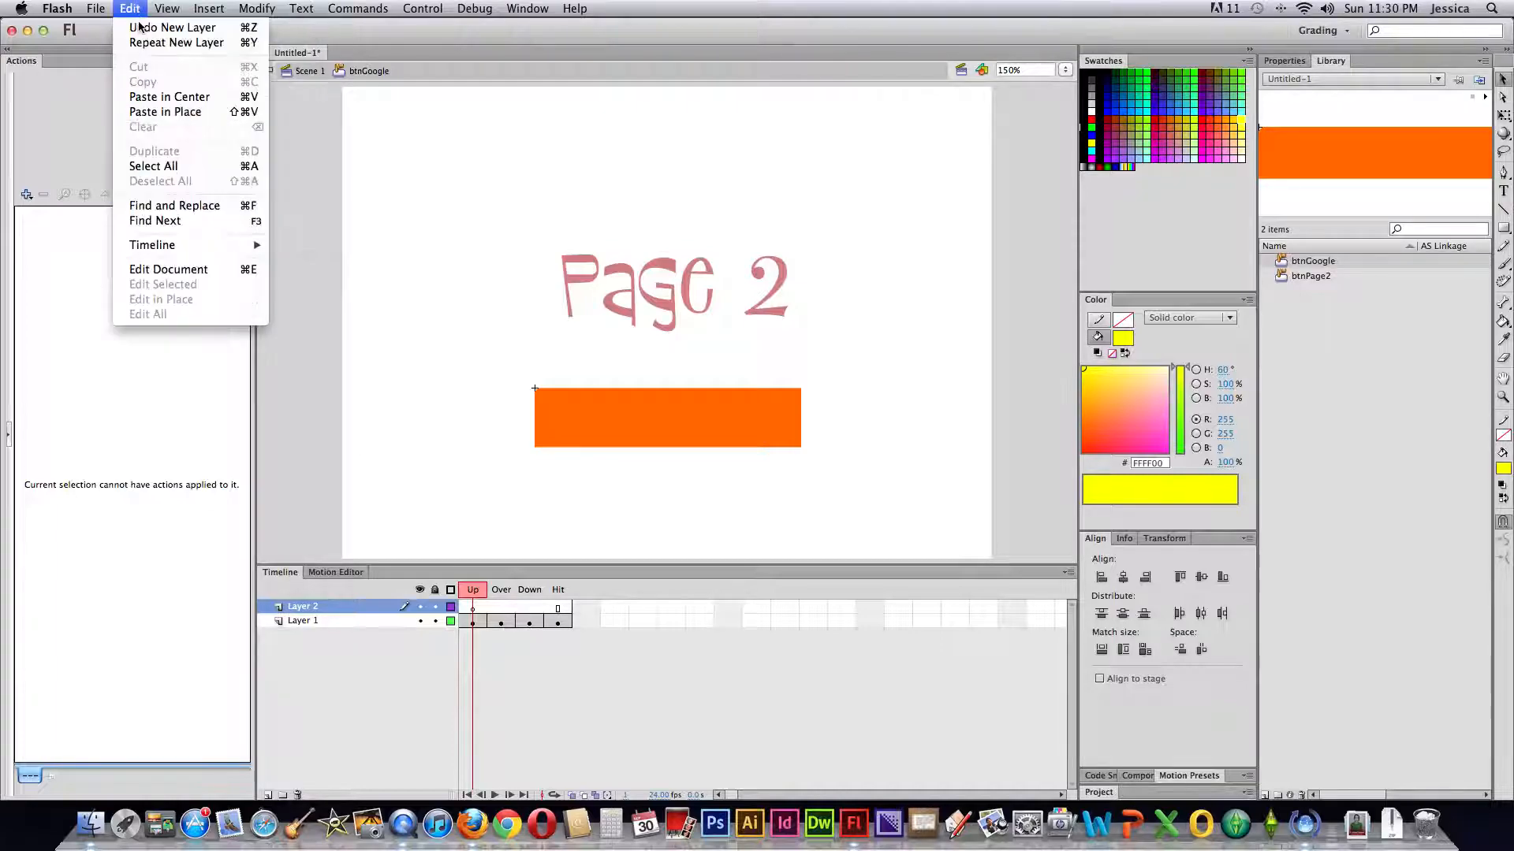
{"action": "left_click", "coordinate": [169, 111]}
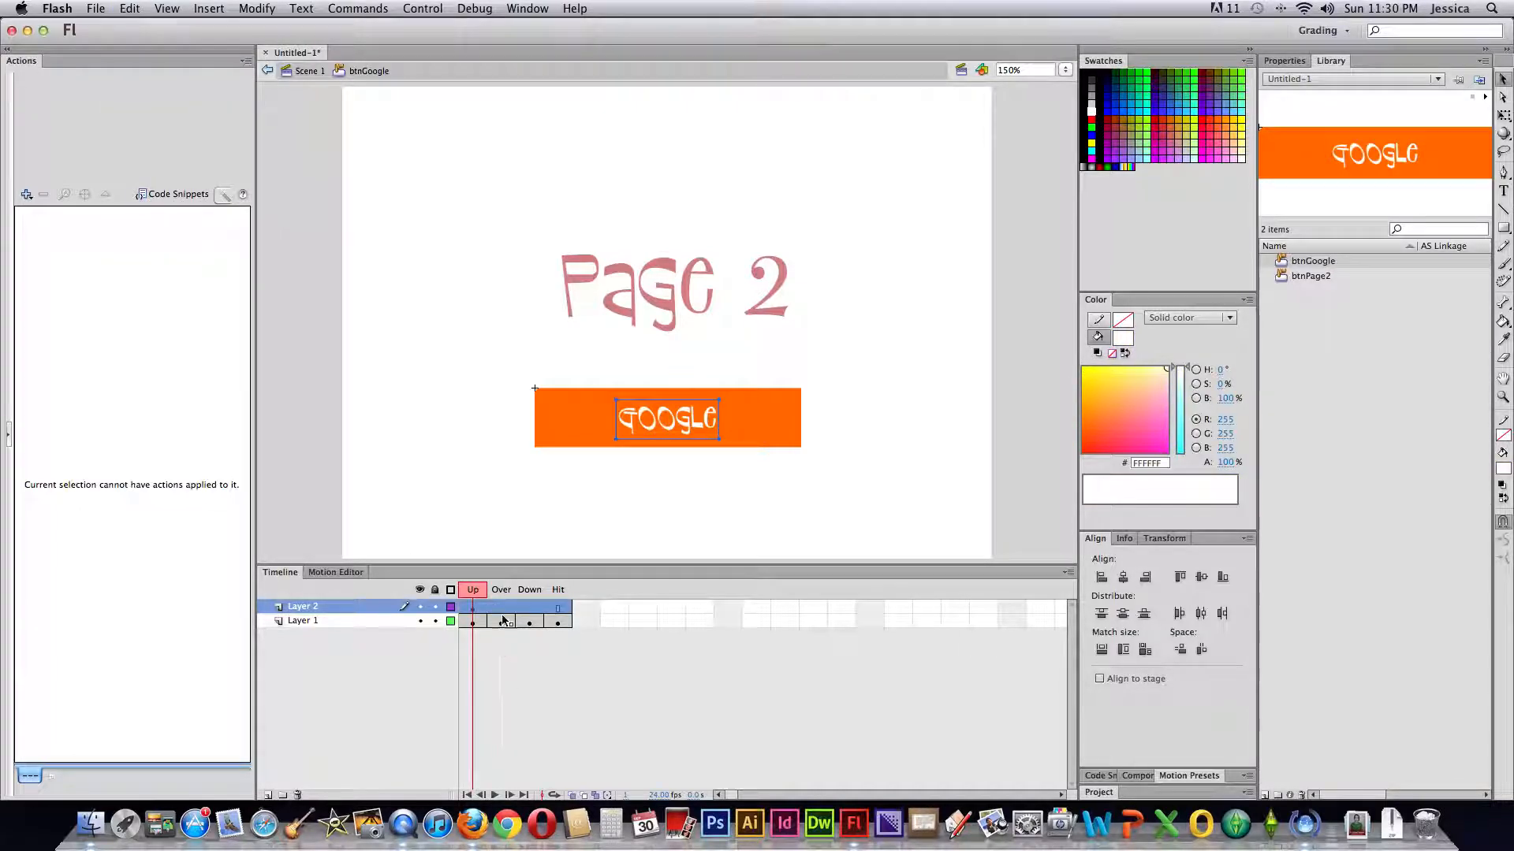
{"action": "mouse_move", "coordinate": [481, 594]}
{"action": "left_mouse_down"}
{"action": "mouse_move", "coordinate": [559, 598]}
{"action": "mouse_move", "coordinate": [473, 592]}
{"action": "left_mouse_up"}
Step: Hide Layer 2 and delete the JUMP TO Page 2 text from the Over state on Layer 1
{"action": "left_click", "coordinate": [501, 620]}
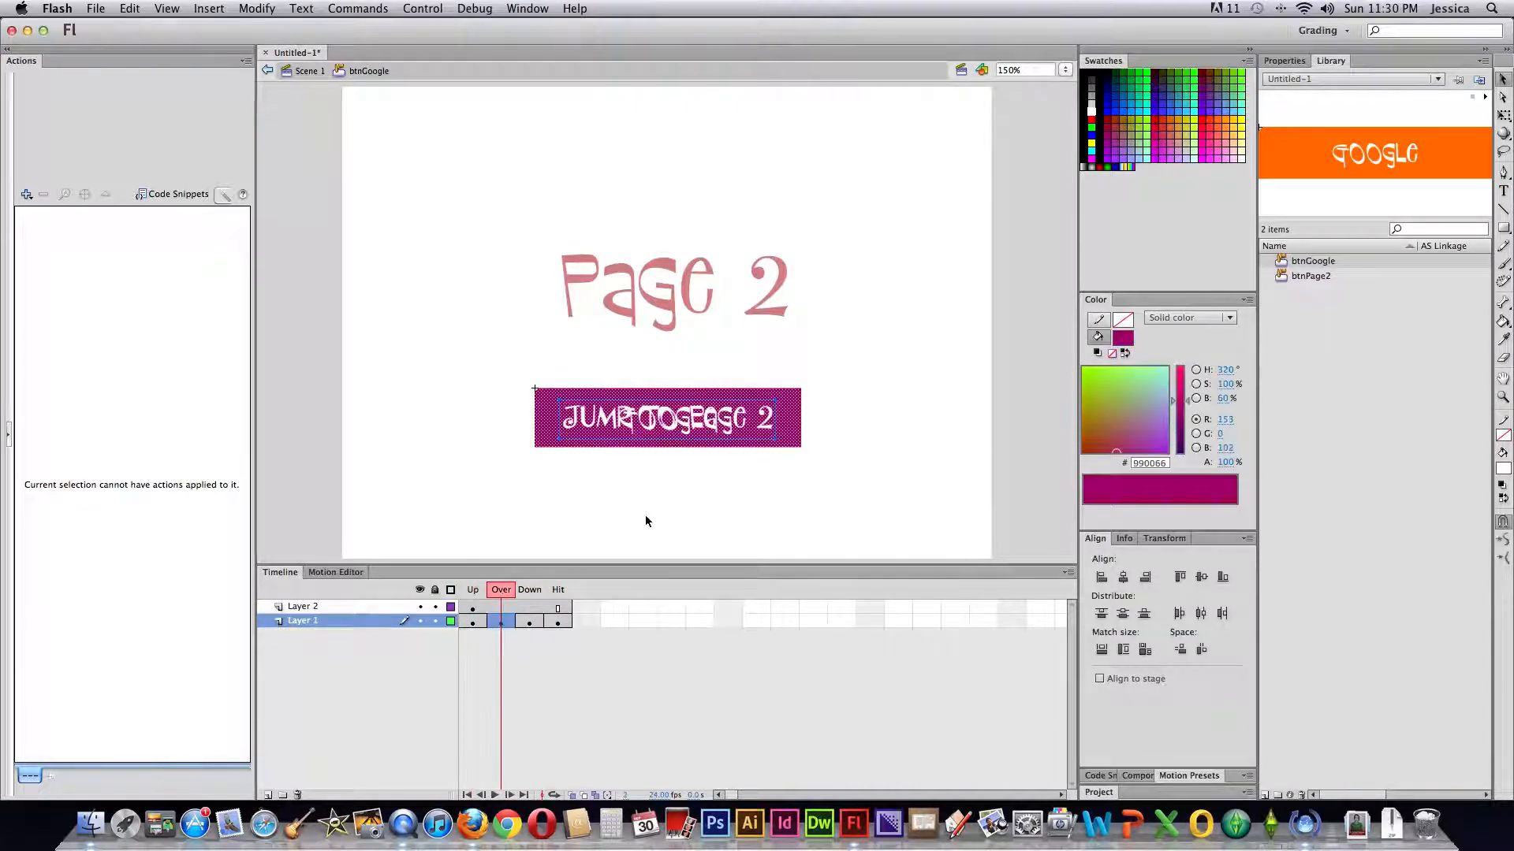
{"action": "left_click", "coordinate": [419, 606]}
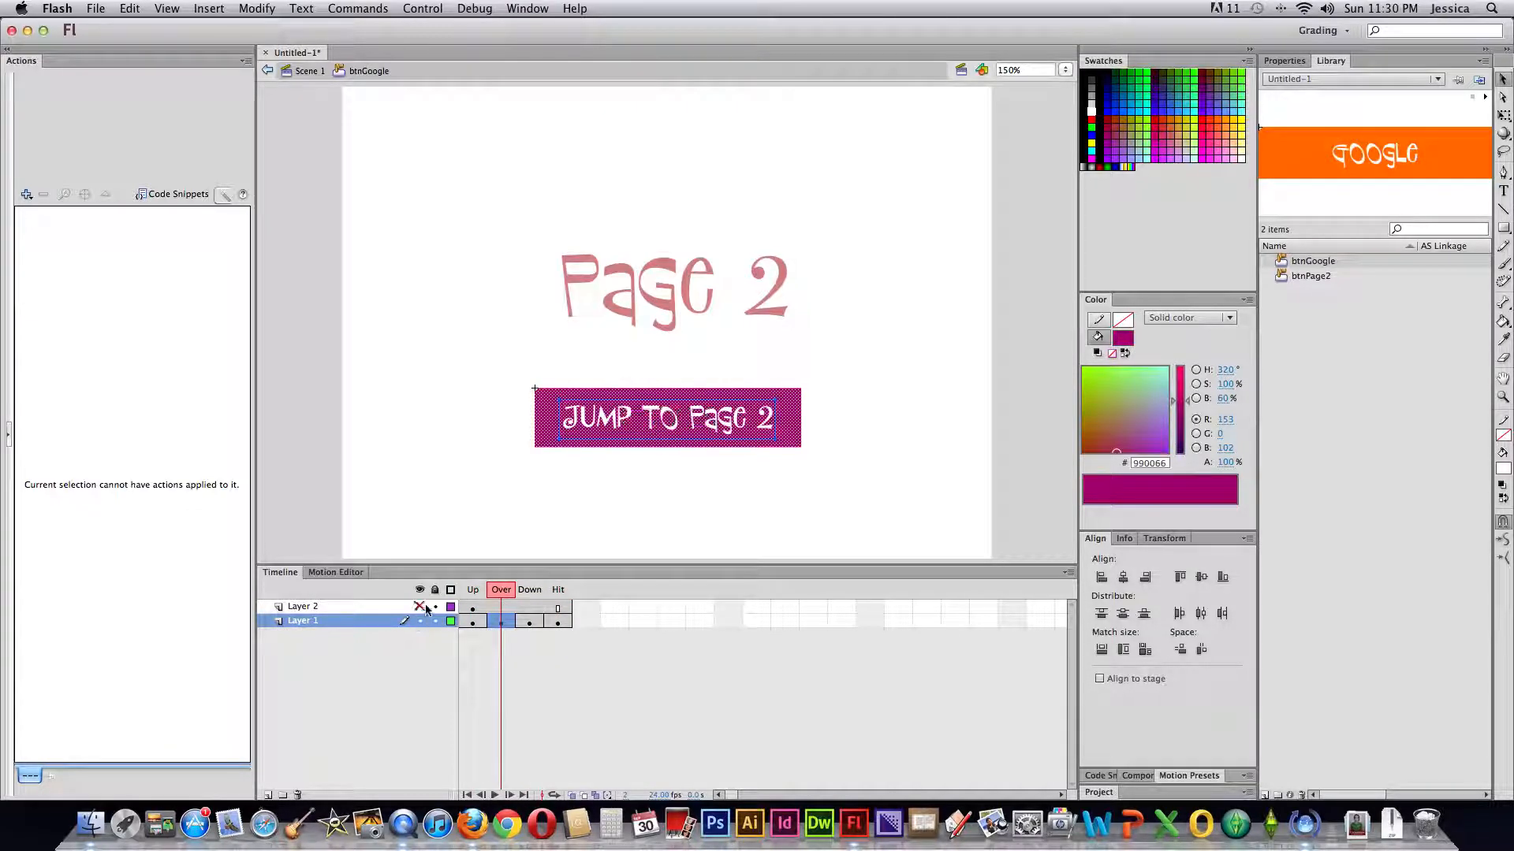
{"action": "left_click", "coordinate": [701, 423]}
{"action": "key", "text": "Delete"}
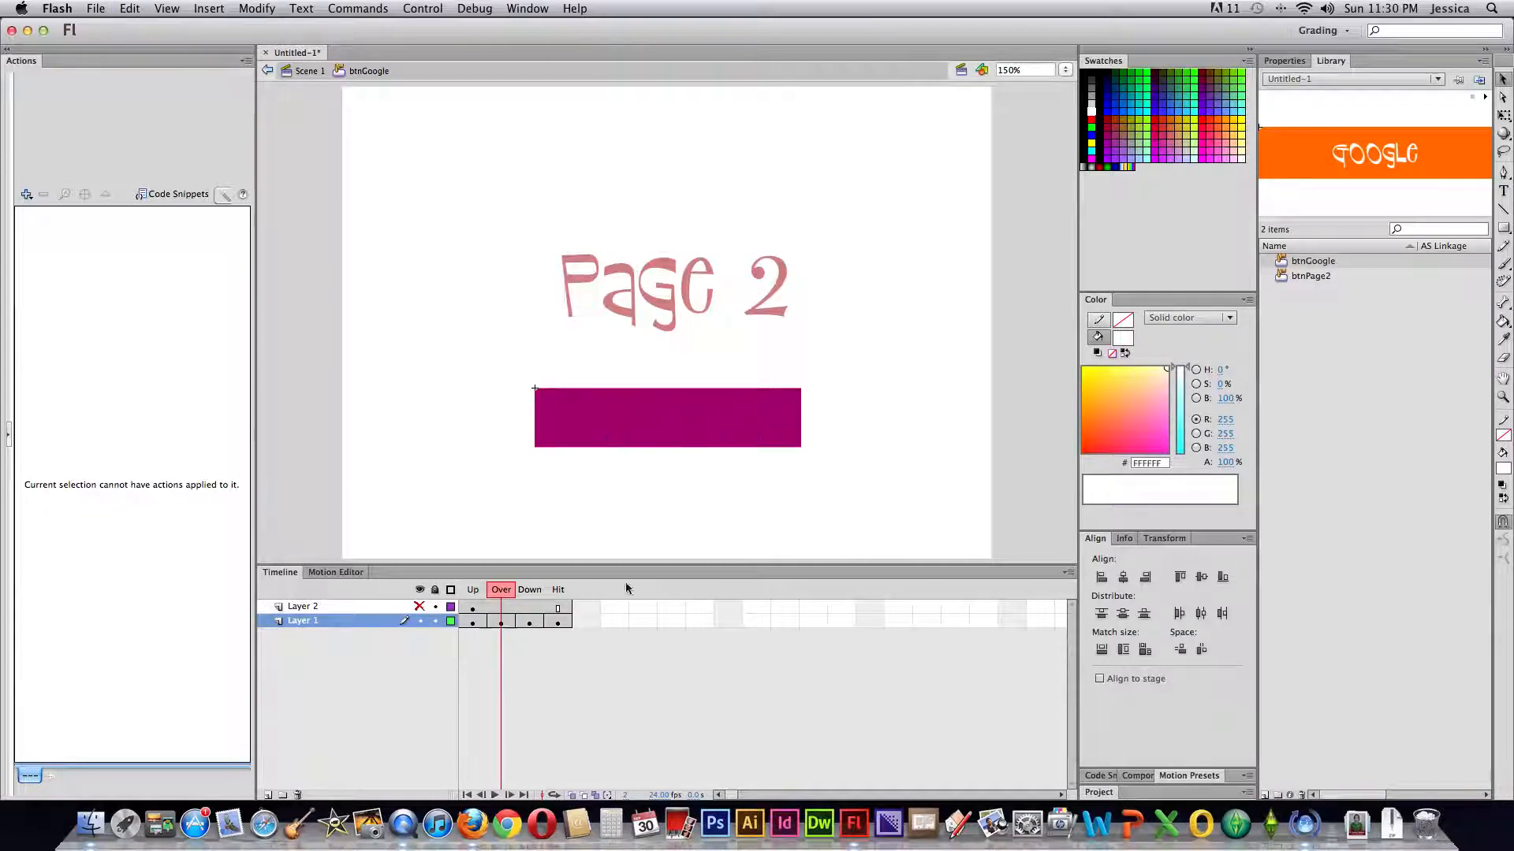
Step: Delete the JUMP TO Page 2 text from the Down state on Layer 1
{"action": "left_click", "coordinate": [530, 622]}
{"action": "left_click", "coordinate": [663, 500]}
{"action": "left_click", "coordinate": [654, 418]}
{"action": "key", "text": "Delete"}
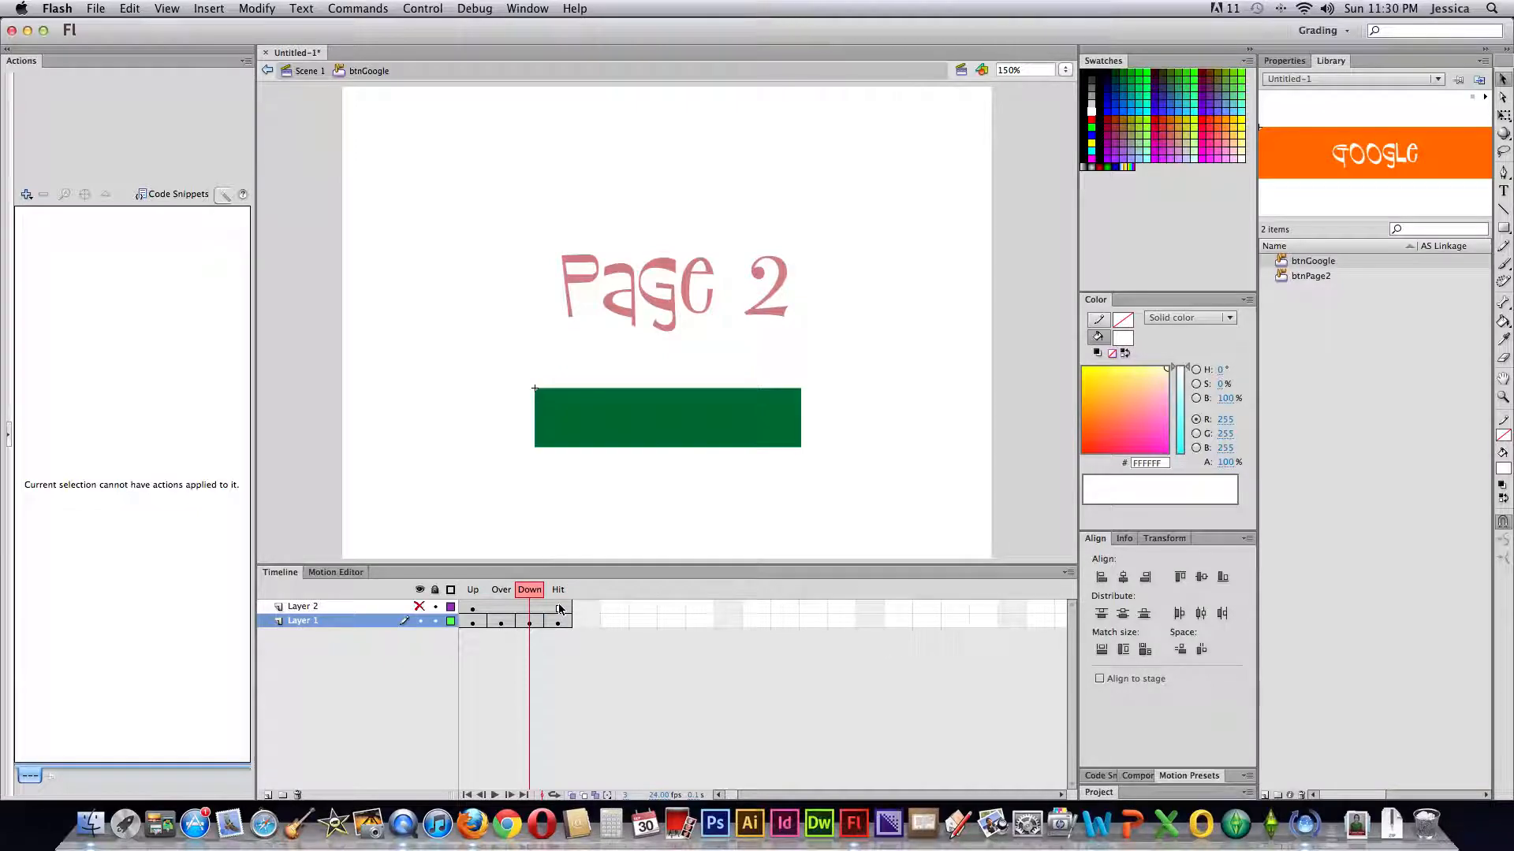
Step: Show Layer 2 again, go back to the button's Up state and return to the main scene
{"action": "mouse_move", "coordinate": [534, 595]}
{"action": "left_mouse_down"}
{"action": "mouse_move", "coordinate": [473, 597]}
{"action": "mouse_move", "coordinate": [549, 593]}
{"action": "left_mouse_up"}
{"action": "left_click", "coordinate": [419, 606]}
{"action": "left_click", "coordinate": [472, 596]}
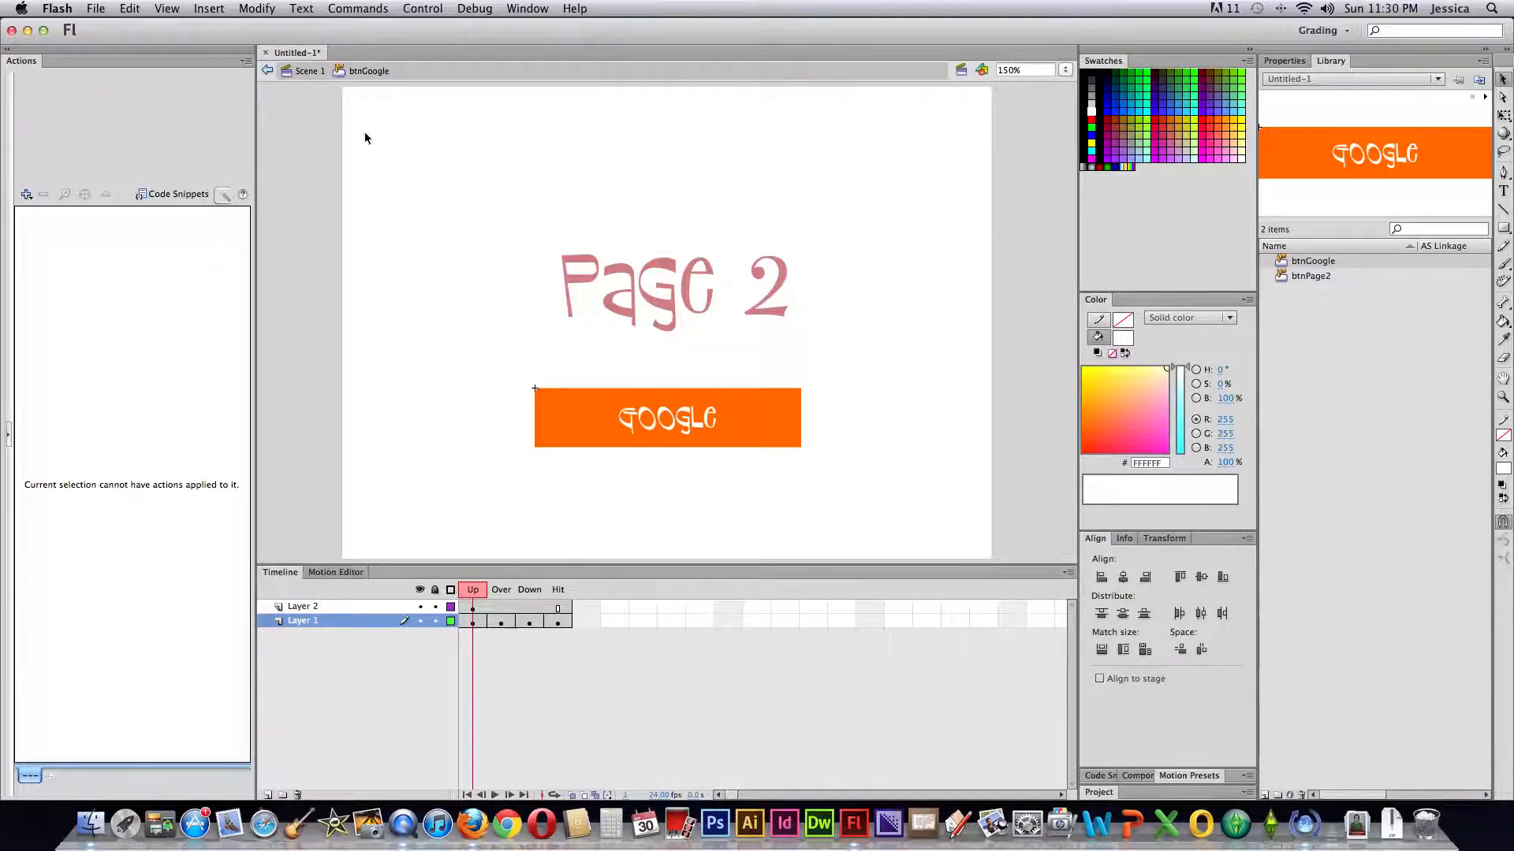
{"action": "left_click", "coordinate": [316, 75]}
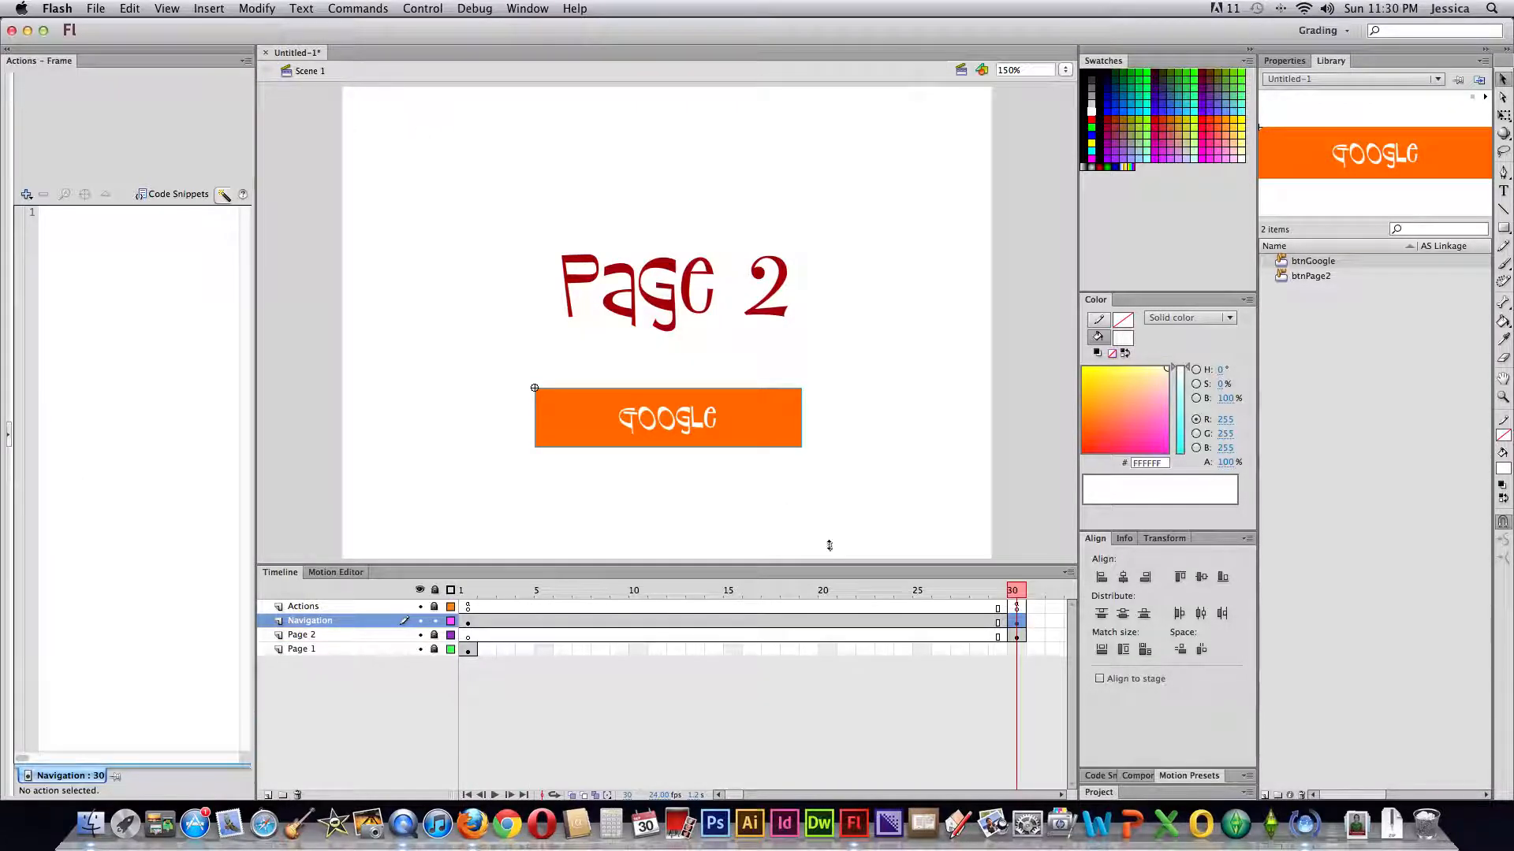
Step: Add a getURL action to the GOOGLE button on page 2
{"action": "left_click", "coordinate": [654, 409]}
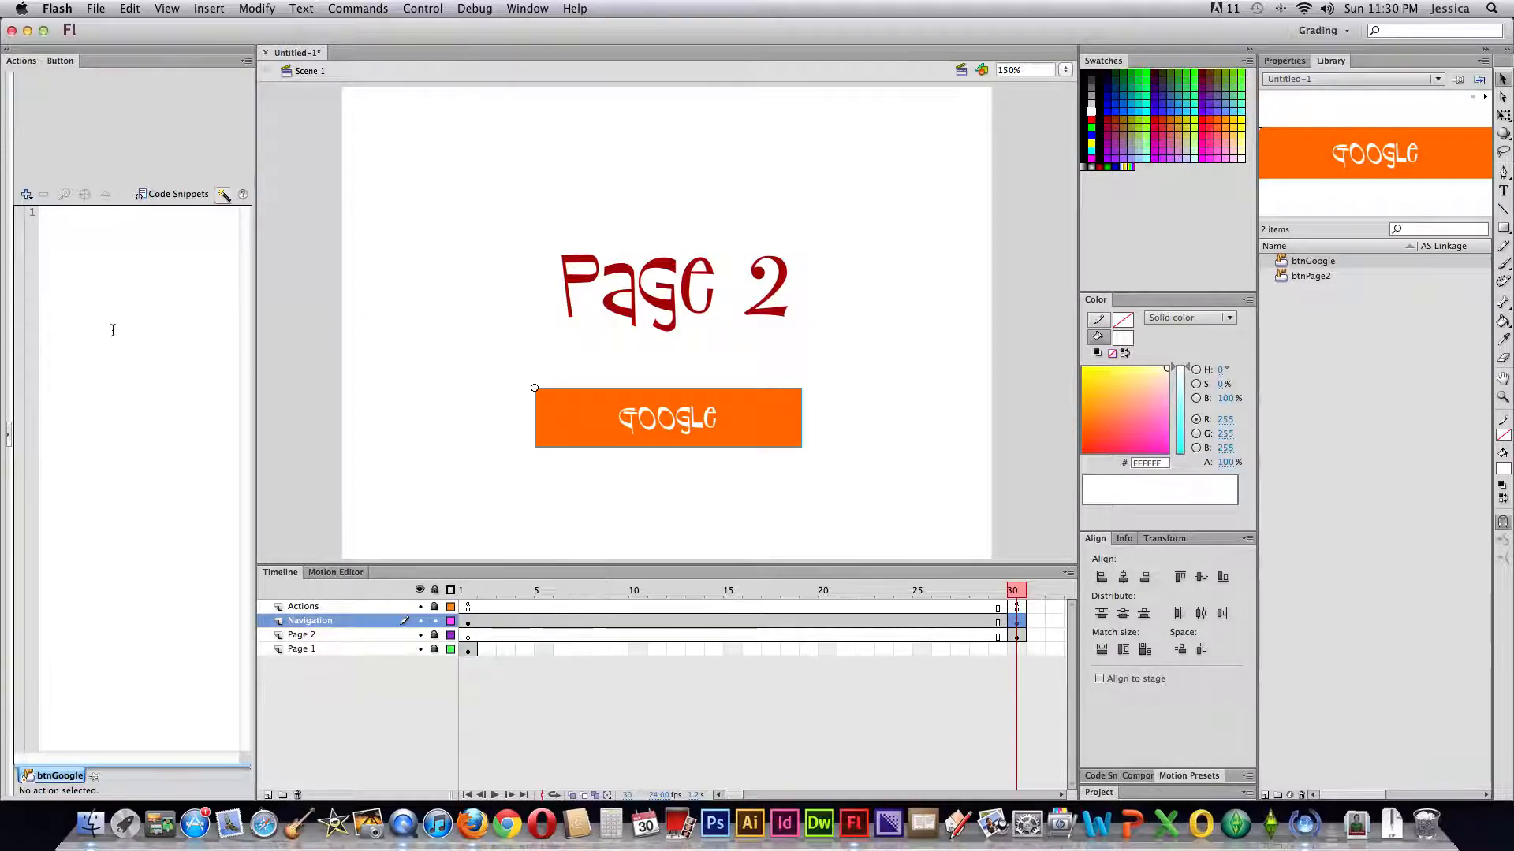
{"action": "left_click", "coordinate": [26, 194]}
{"action": "mouse_move", "coordinate": [70, 227]}
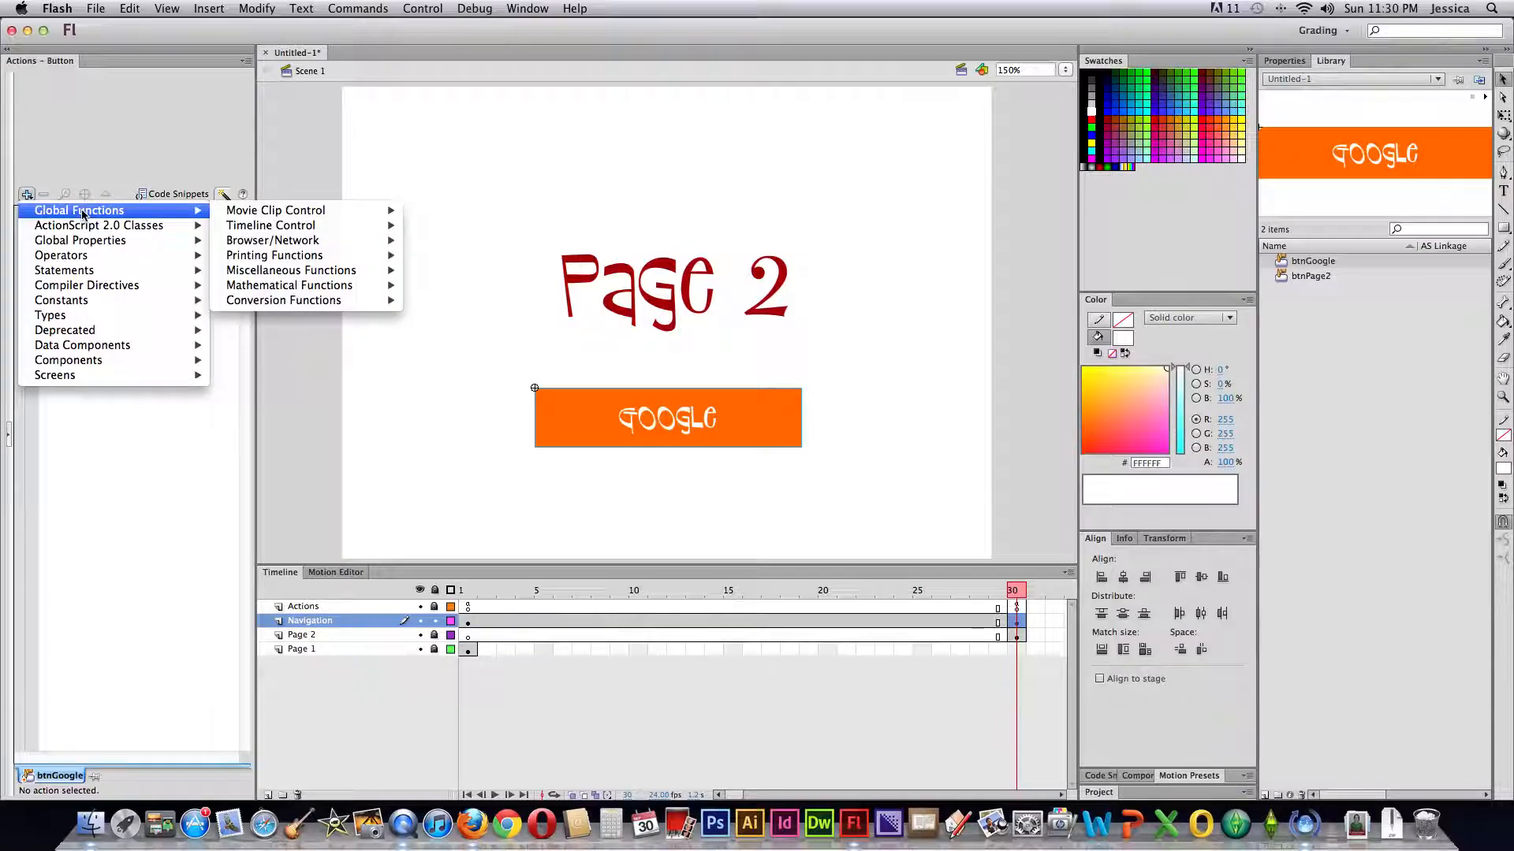
{"action": "mouse_move", "coordinate": [289, 249]}
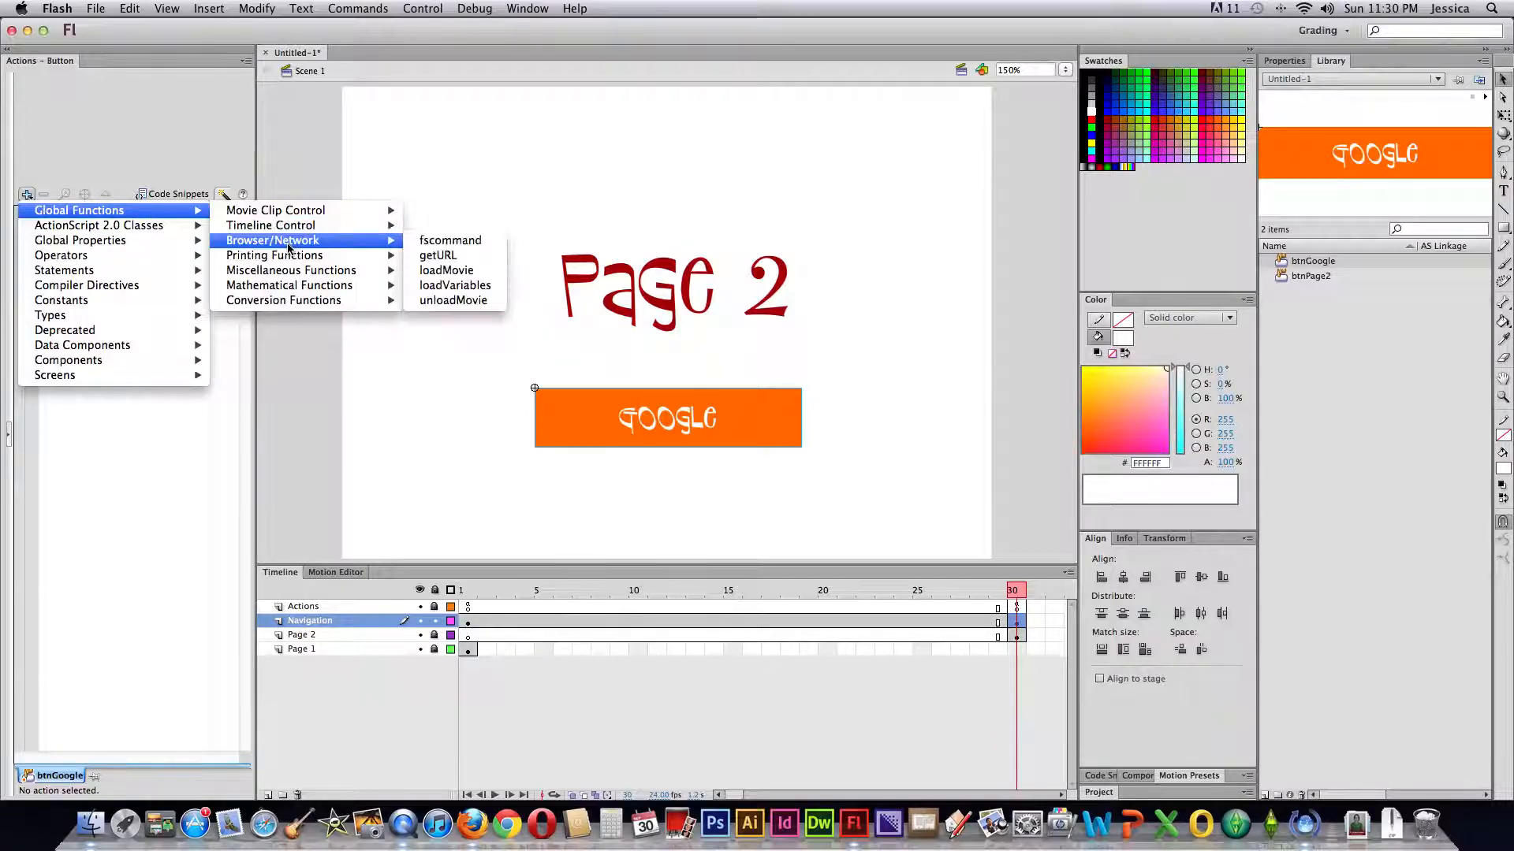
{"action": "left_click", "coordinate": [438, 255]}
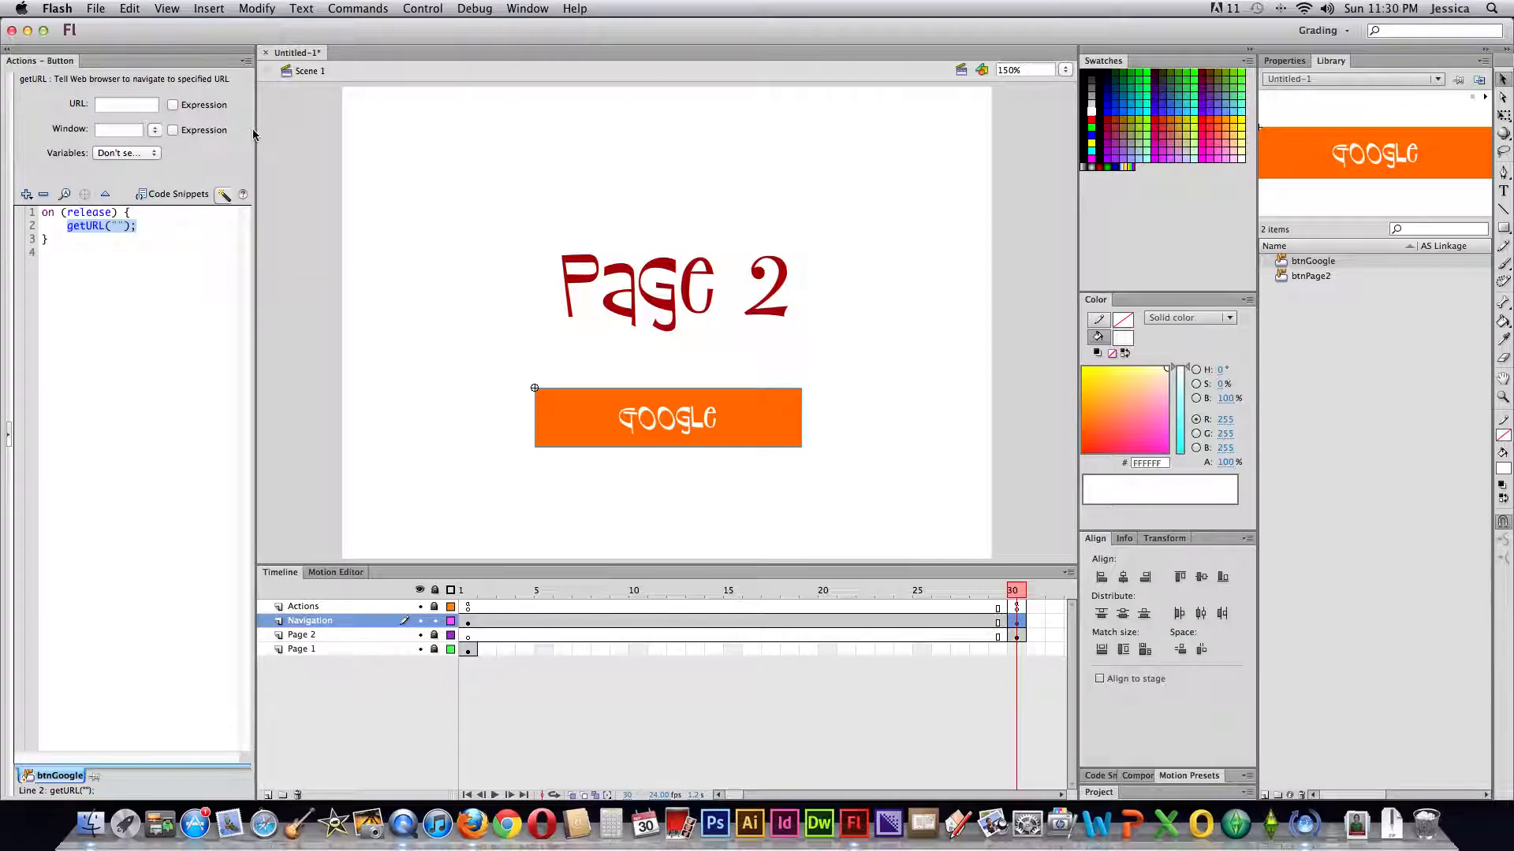
{"action": "left_click_drag", "start_coordinate": [255, 131], "coordinate": [495, 131]}
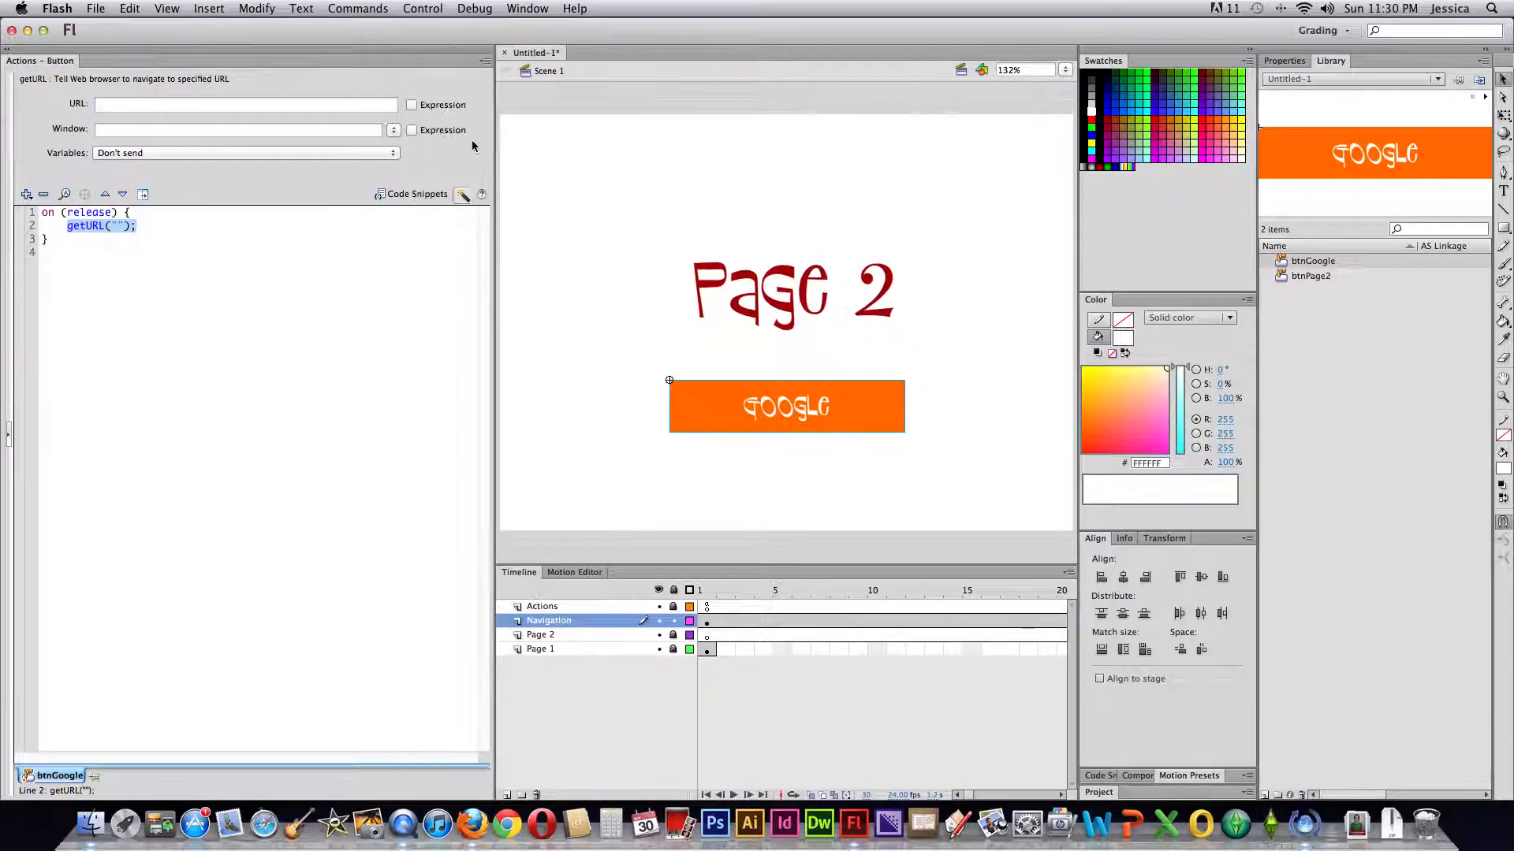
{"action": "left_click", "coordinate": [143, 104]}
{"action": "type", "text": "h"}
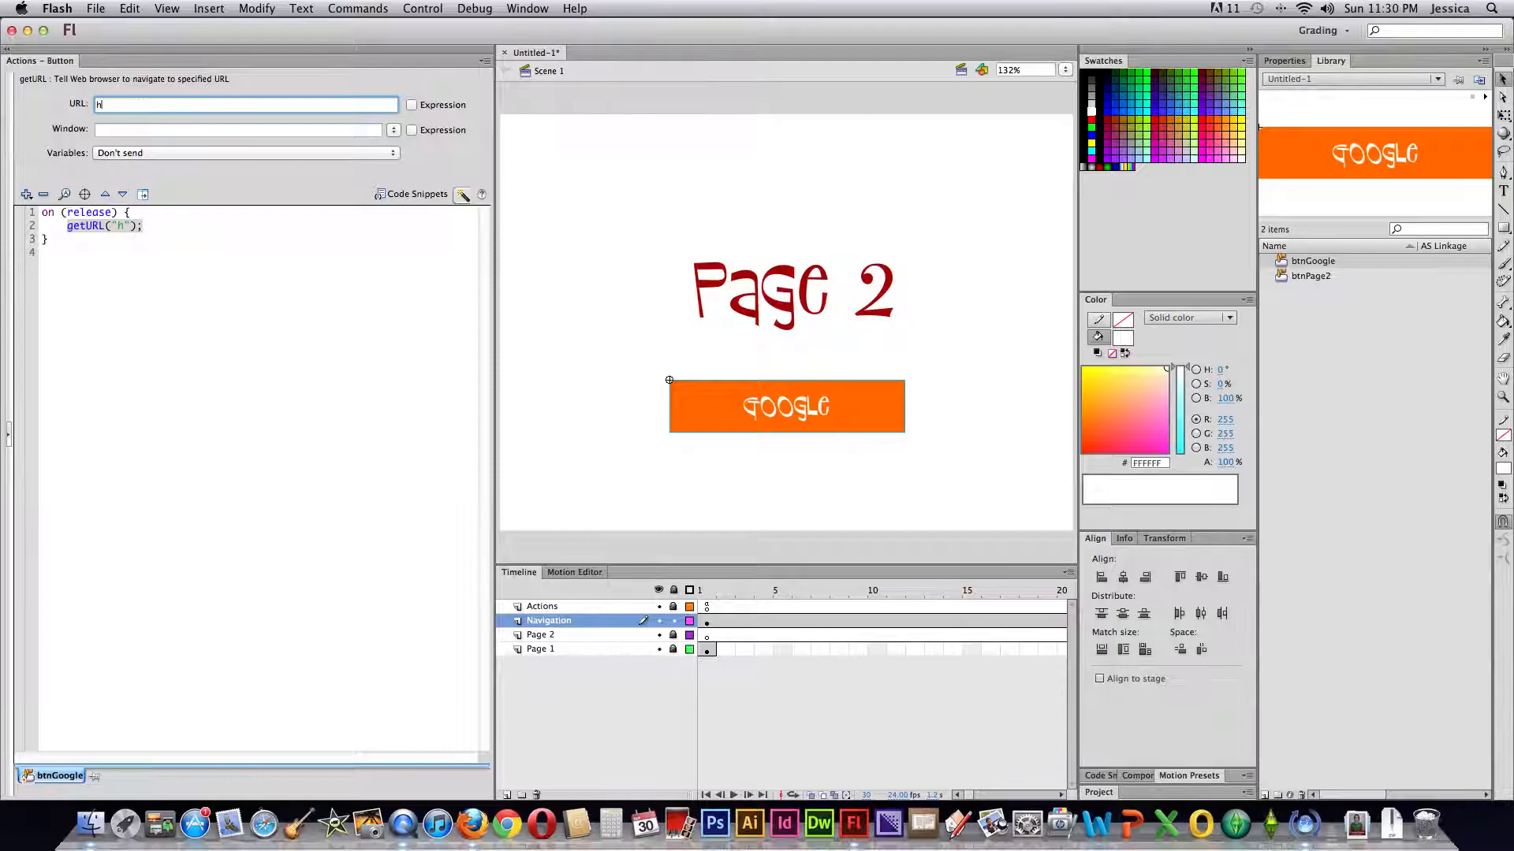
{"action": "type", "text": "ttp://ww"}
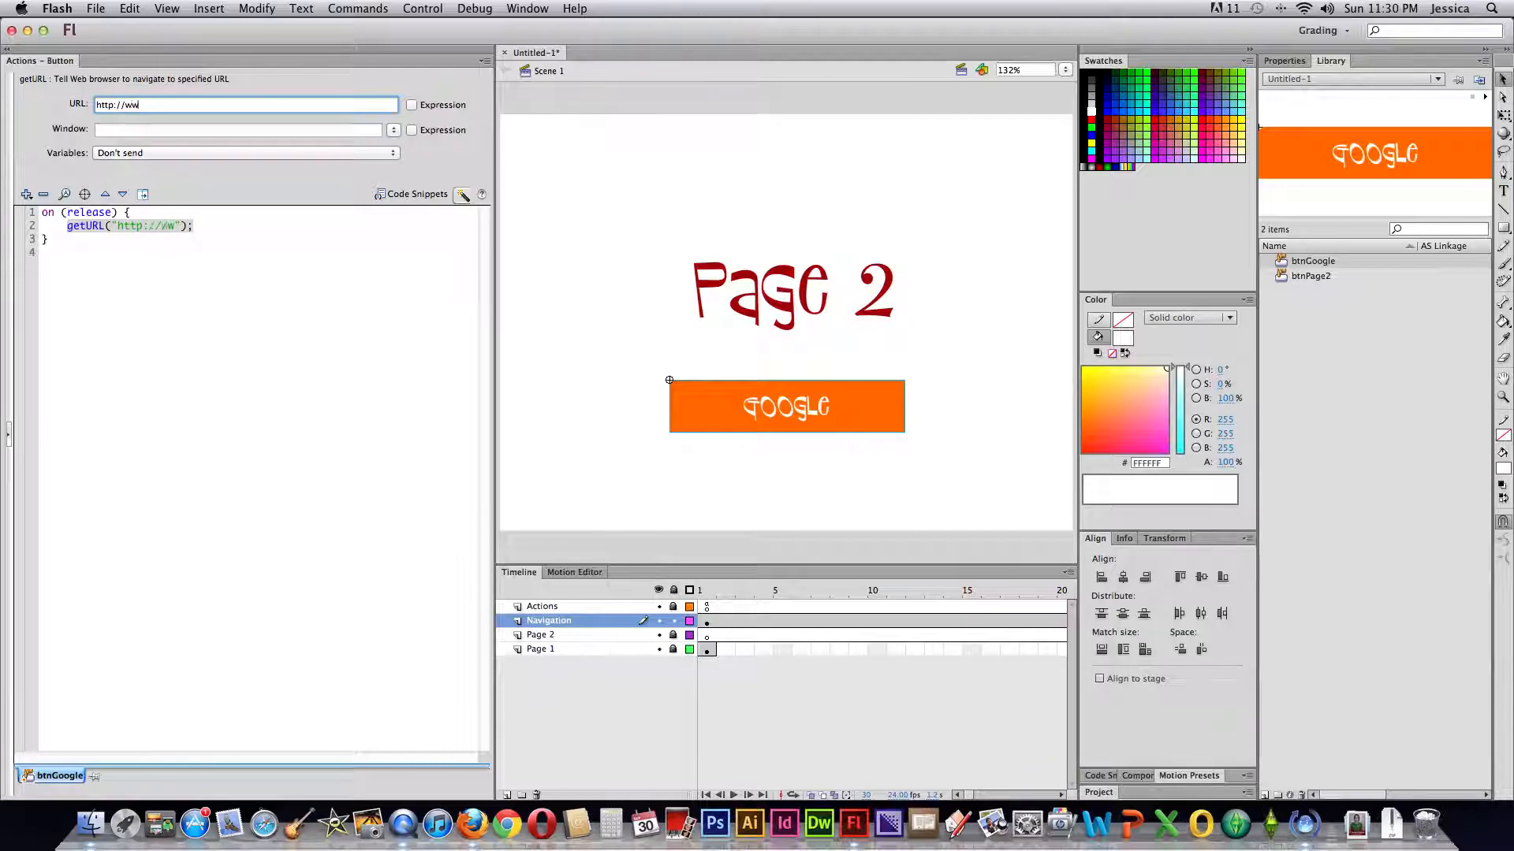
{"action": "type", "text": "w.google.com"}
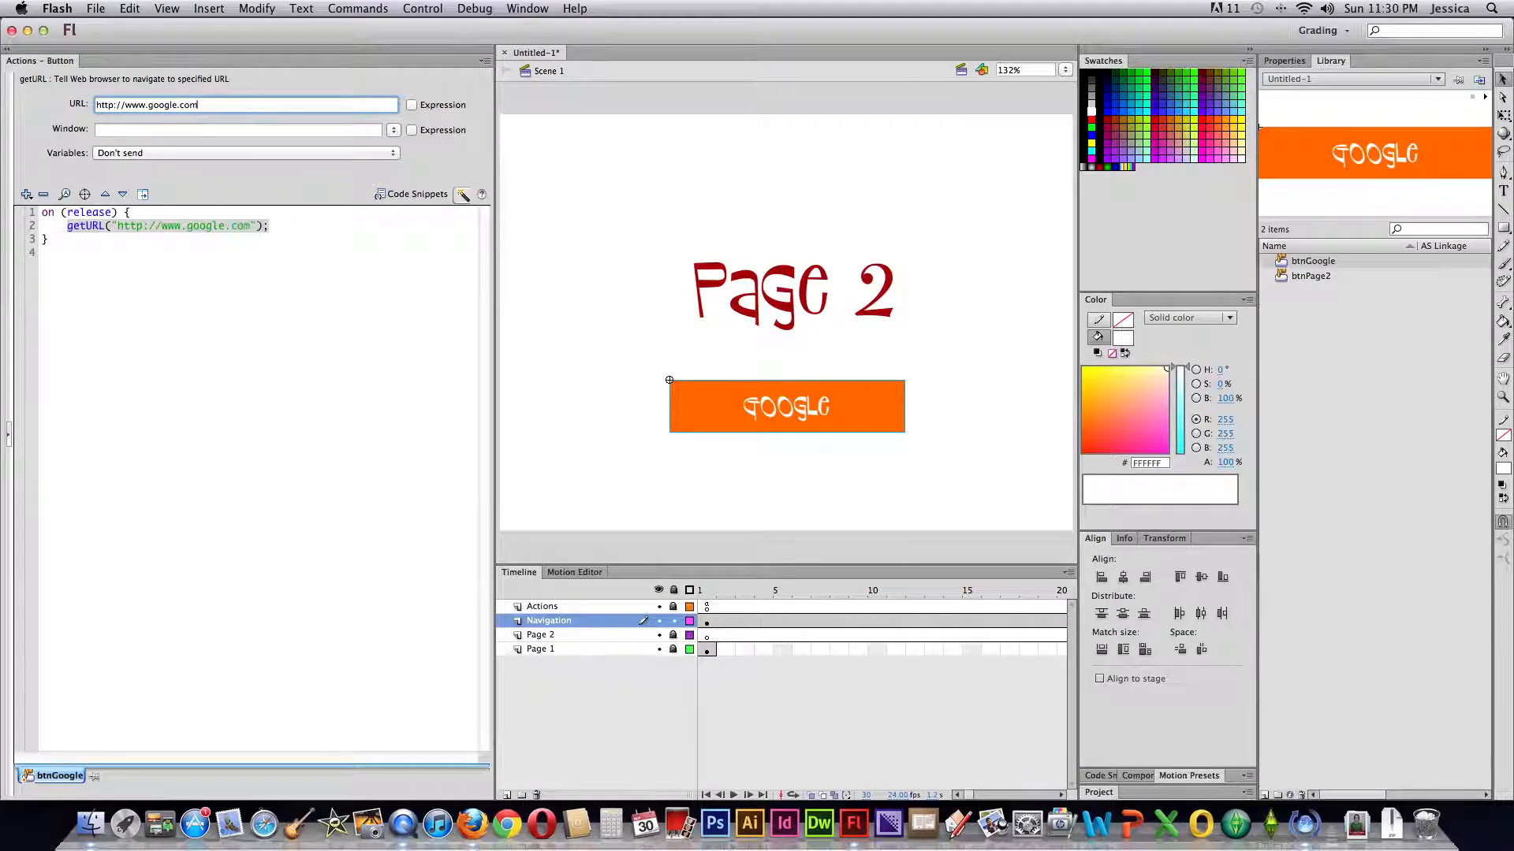
{"action": "left_click", "coordinate": [151, 131]}
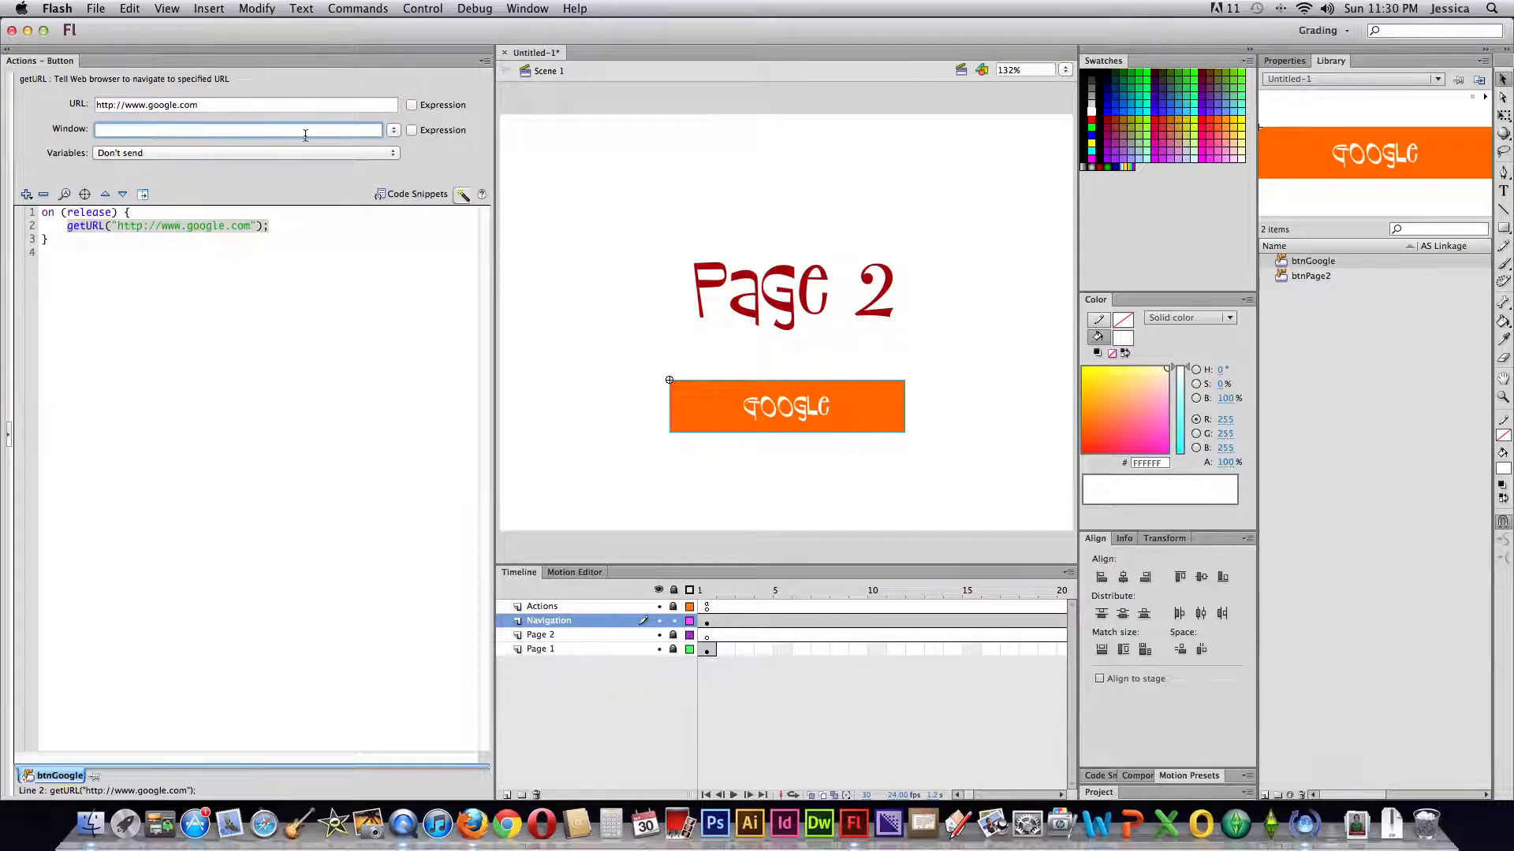
{"action": "left_click", "coordinate": [395, 131]}
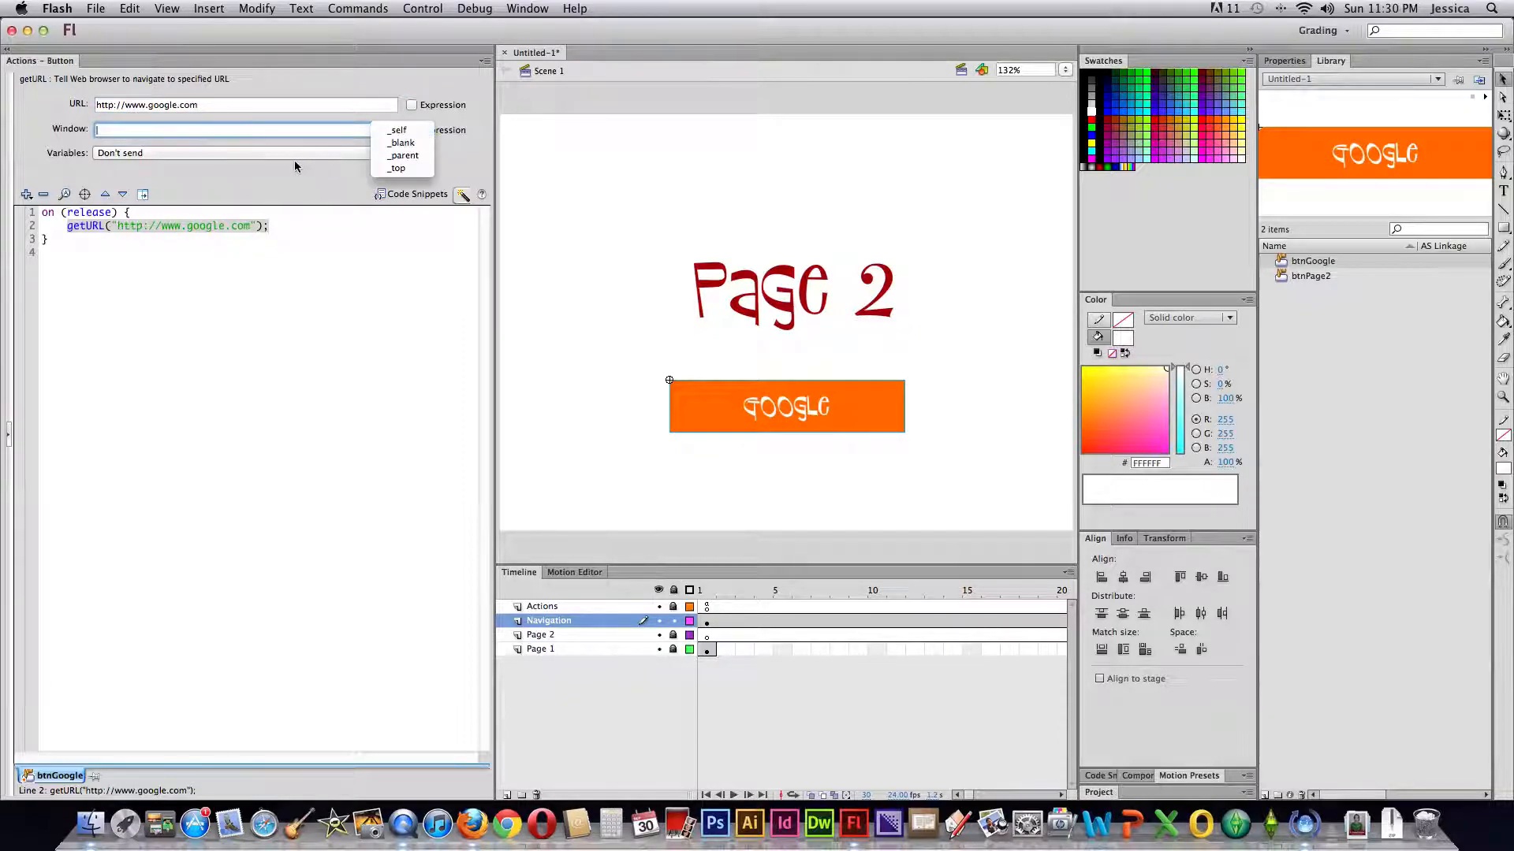
{"action": "left_click", "coordinate": [402, 143]}
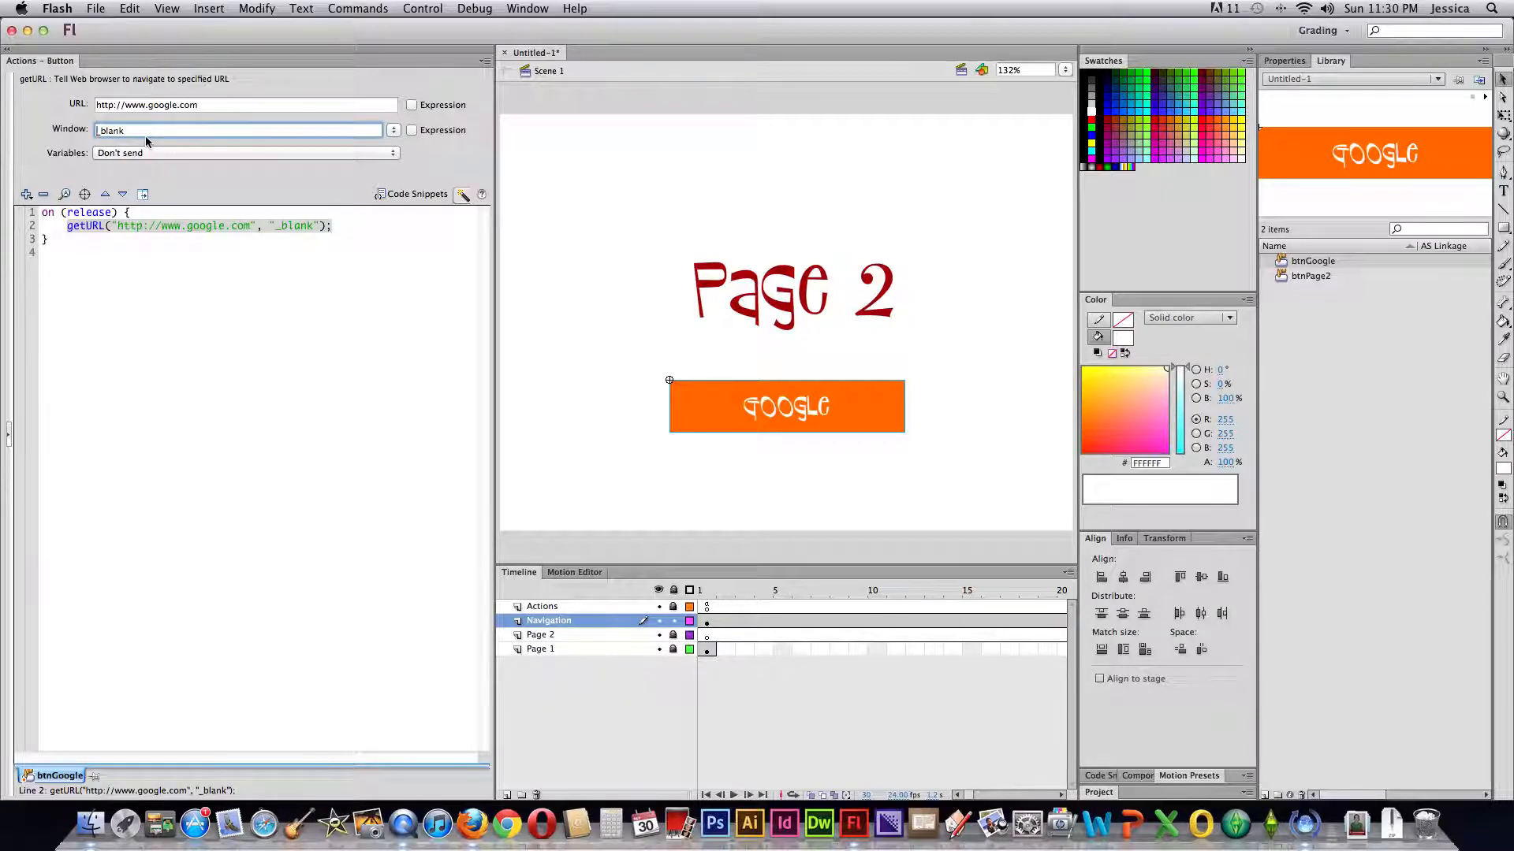
Step: Test the movie by jumping to page 2 and using the GOOGLE button, then return from the browser to Flash
{"action": "key", "text": "super+Return"}
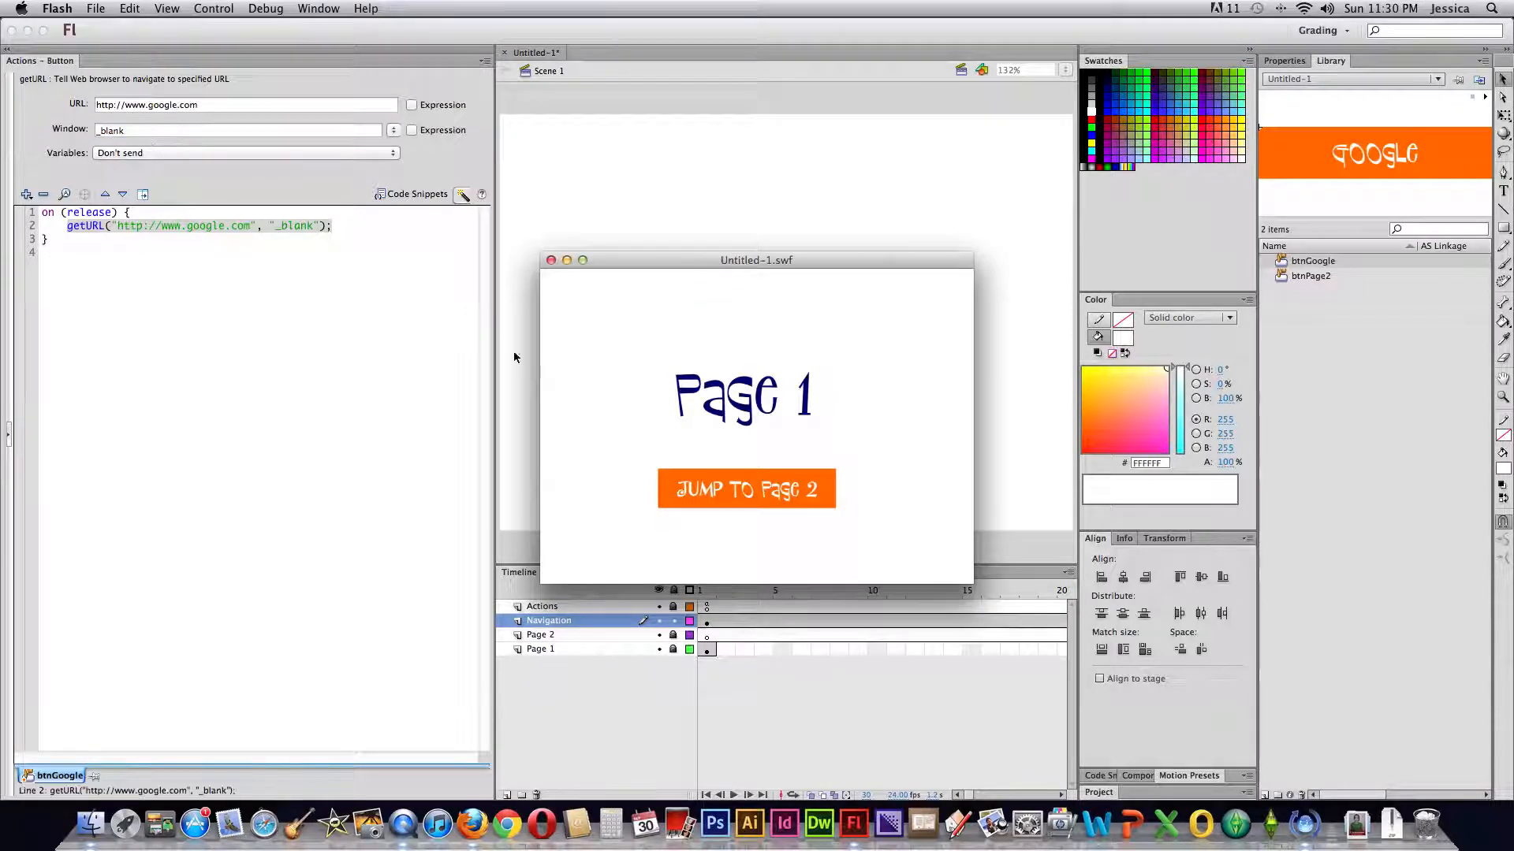
{"action": "left_click", "coordinate": [740, 492]}
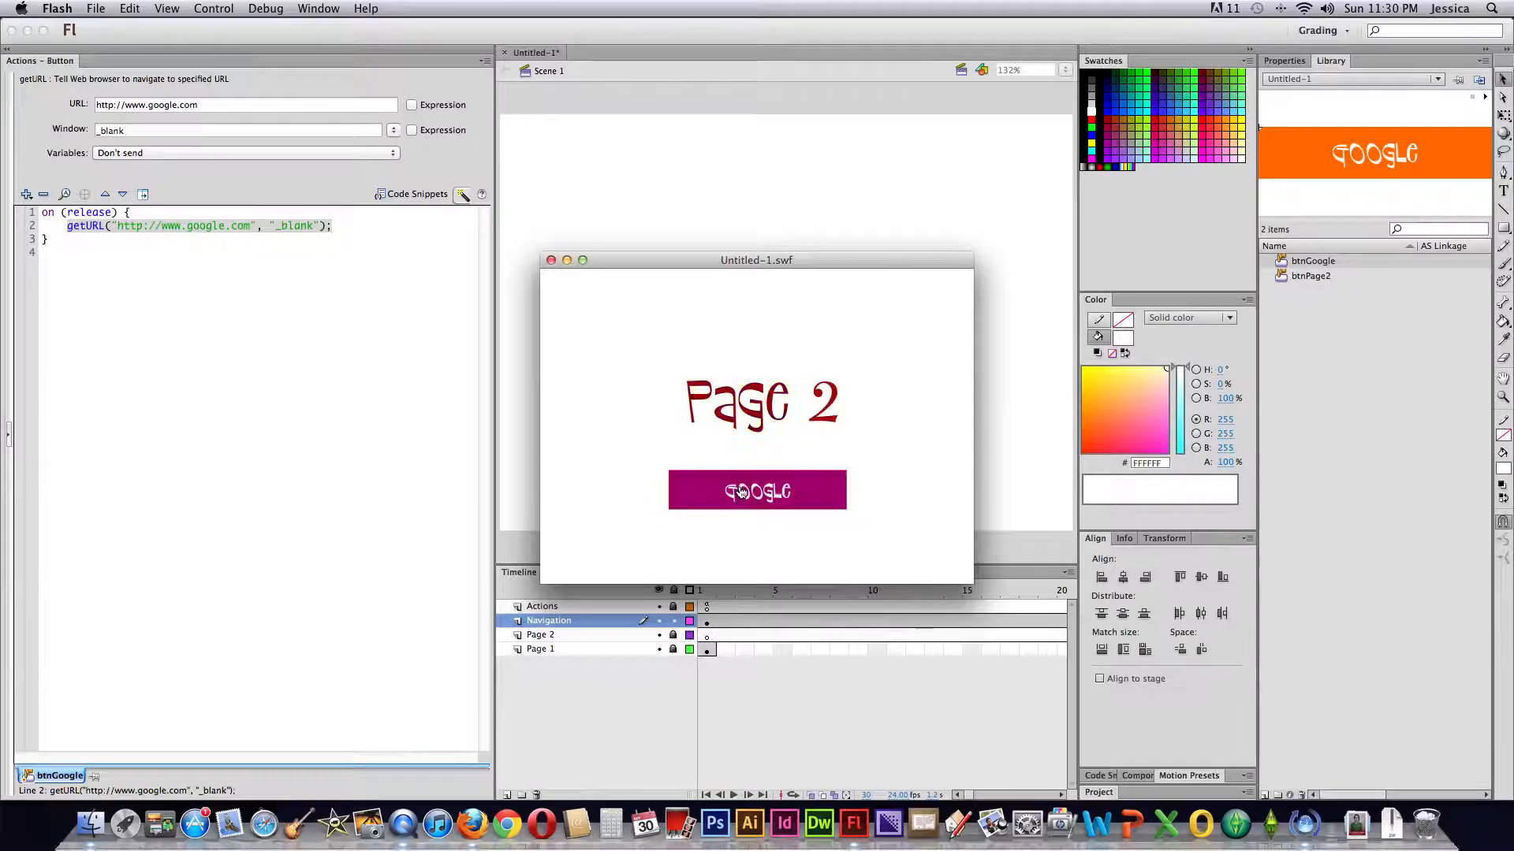
{"action": "left_click", "coordinate": [786, 507]}
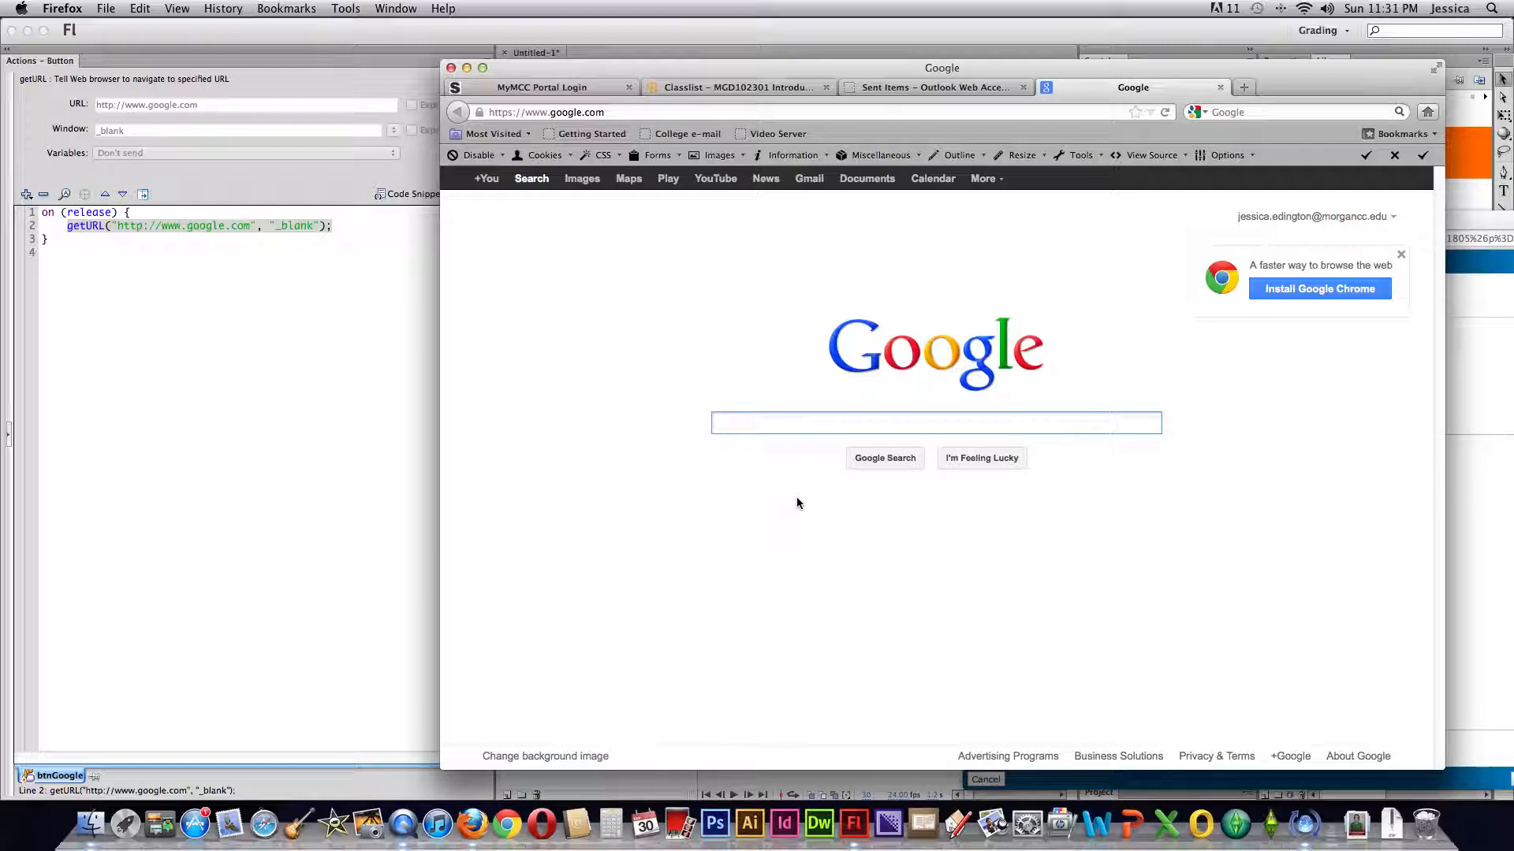
{"action": "left_click", "coordinate": [377, 488]}
Step: Examine the scripts on frame 1 of the Actions layer and on the JUMP TO Page 2 button
{"action": "left_click", "coordinate": [707, 607]}
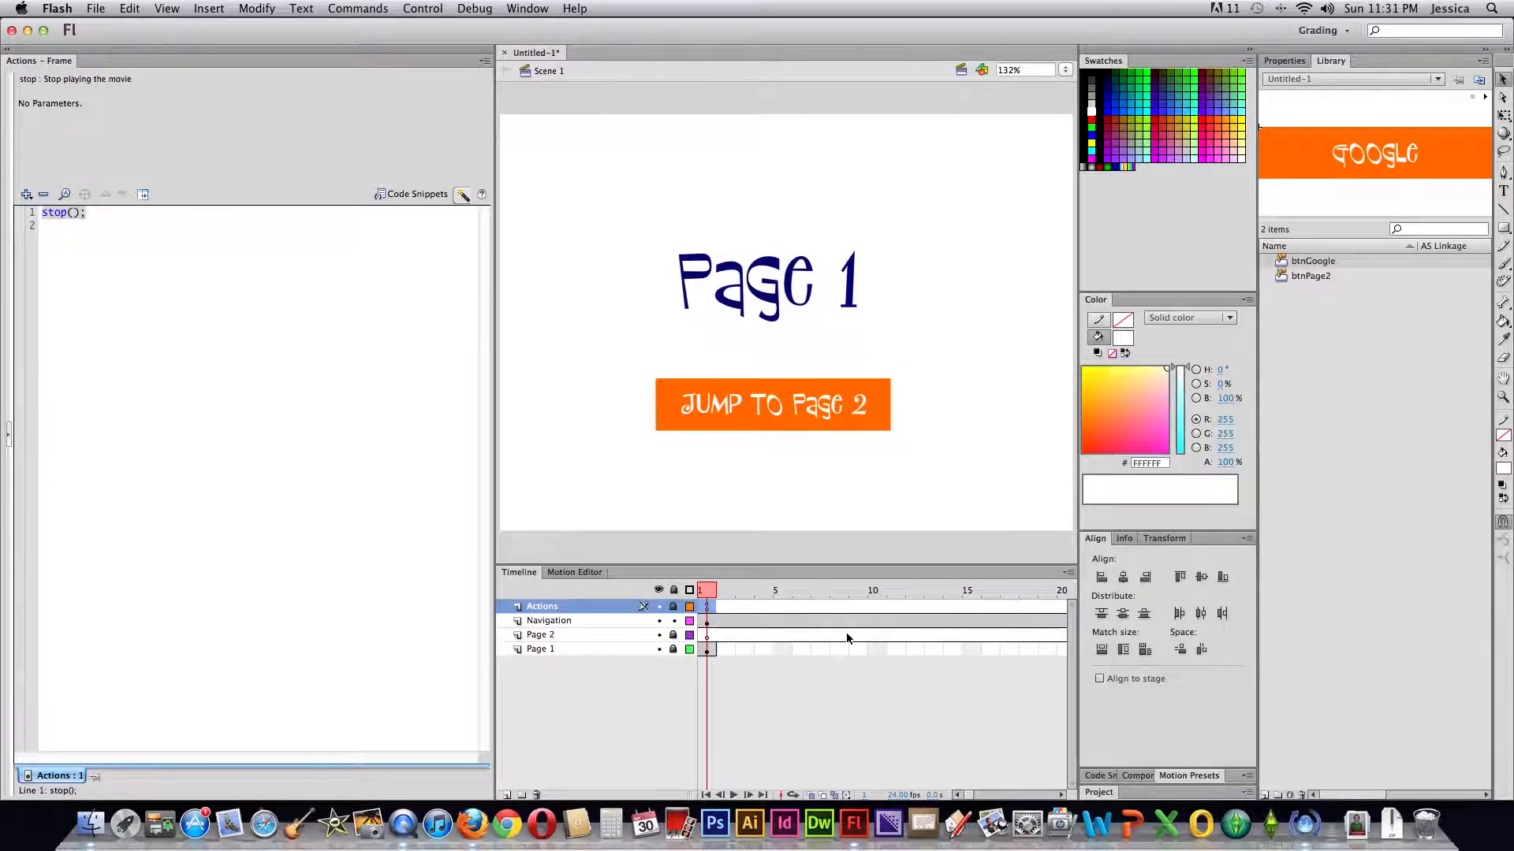
{"action": "left_click", "coordinate": [777, 426]}
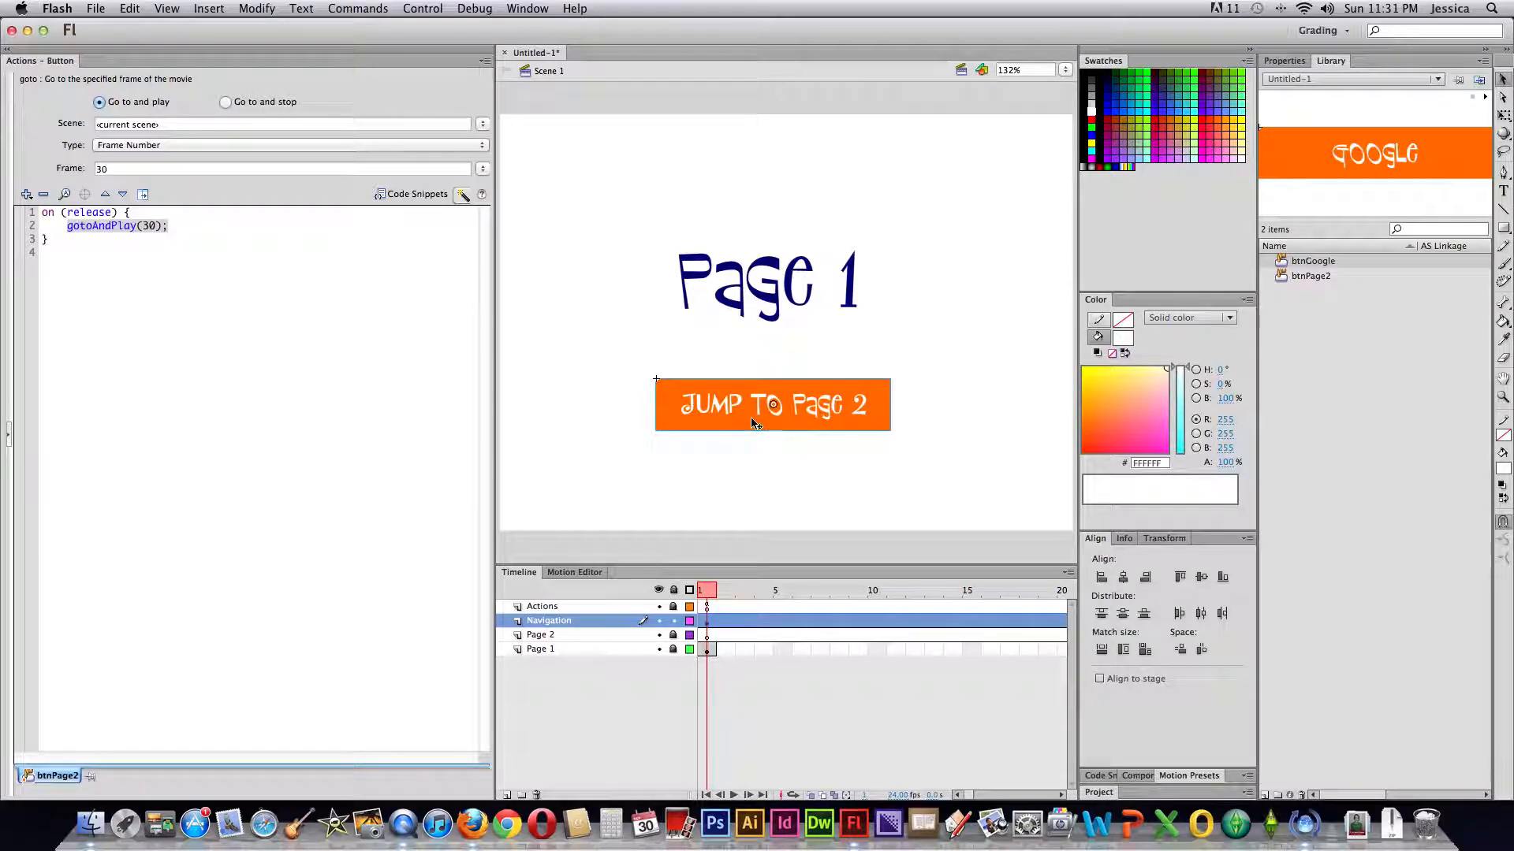